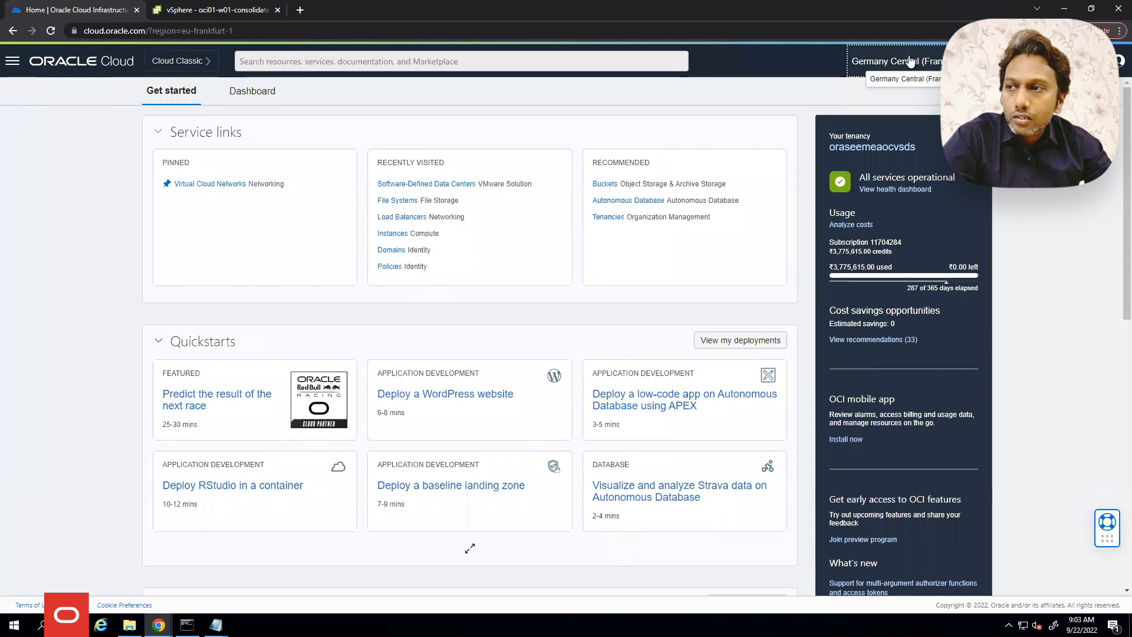
Navigate to the Software-Defined Data Centers list under Hybrid services
click(13, 61)
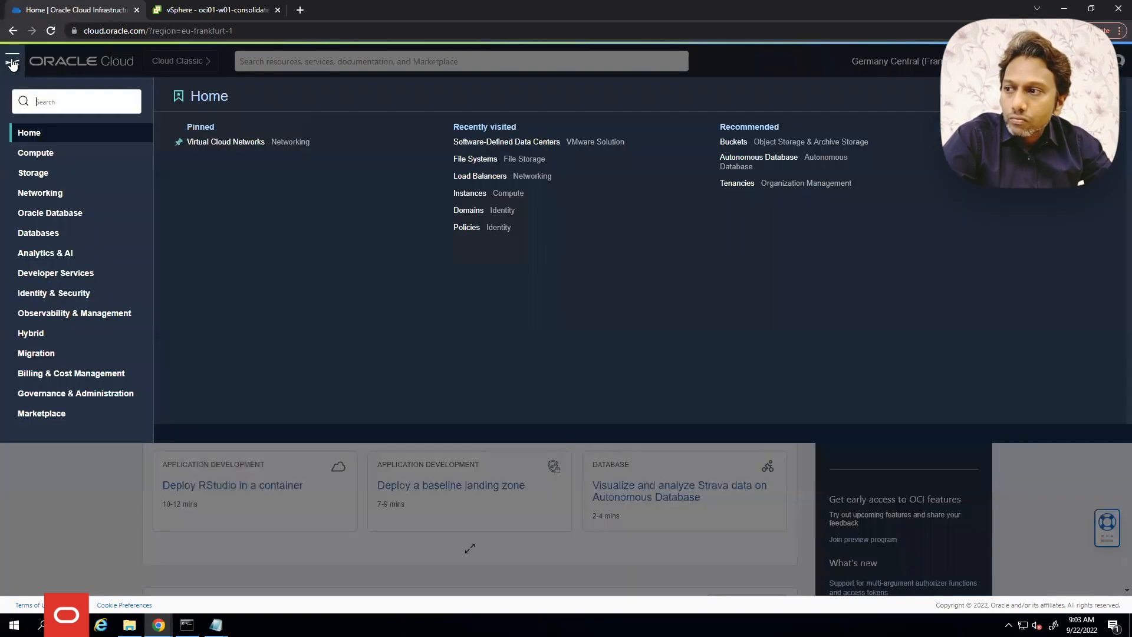
click(33, 333)
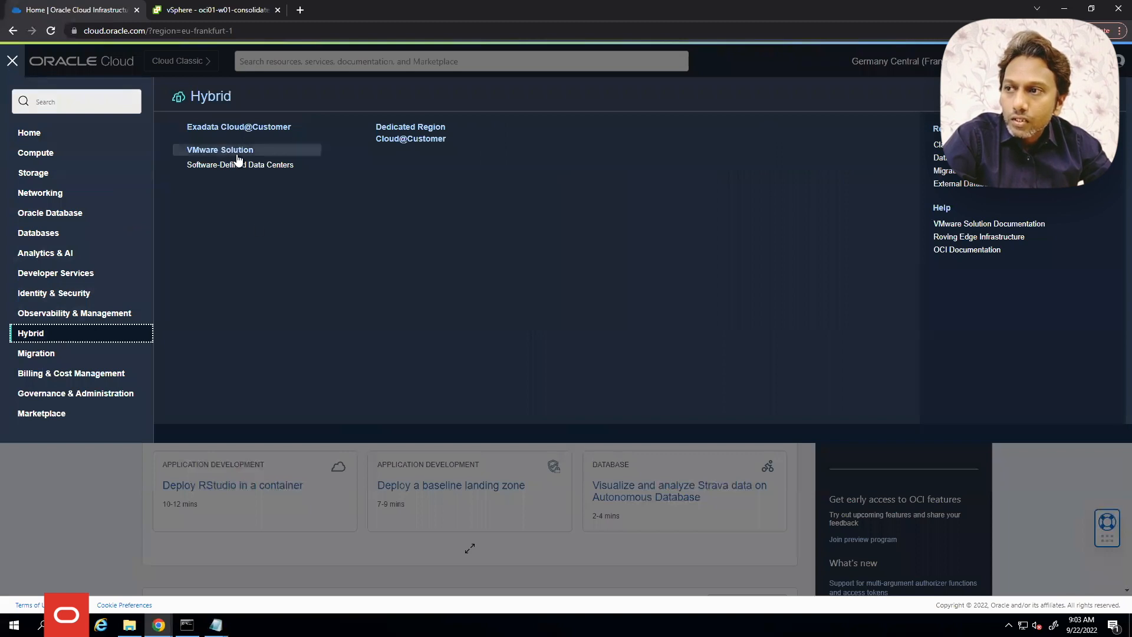
click(231, 166)
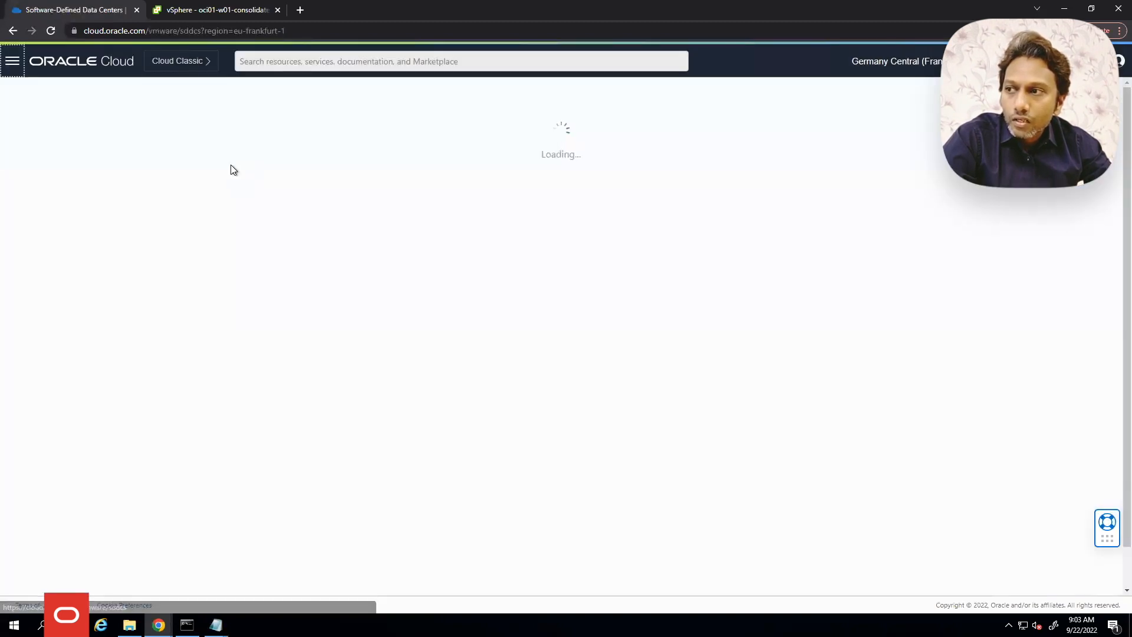
Pick the compartment, open OCVS-AMD and scroll down to its three ESXi hosts
click(92, 223)
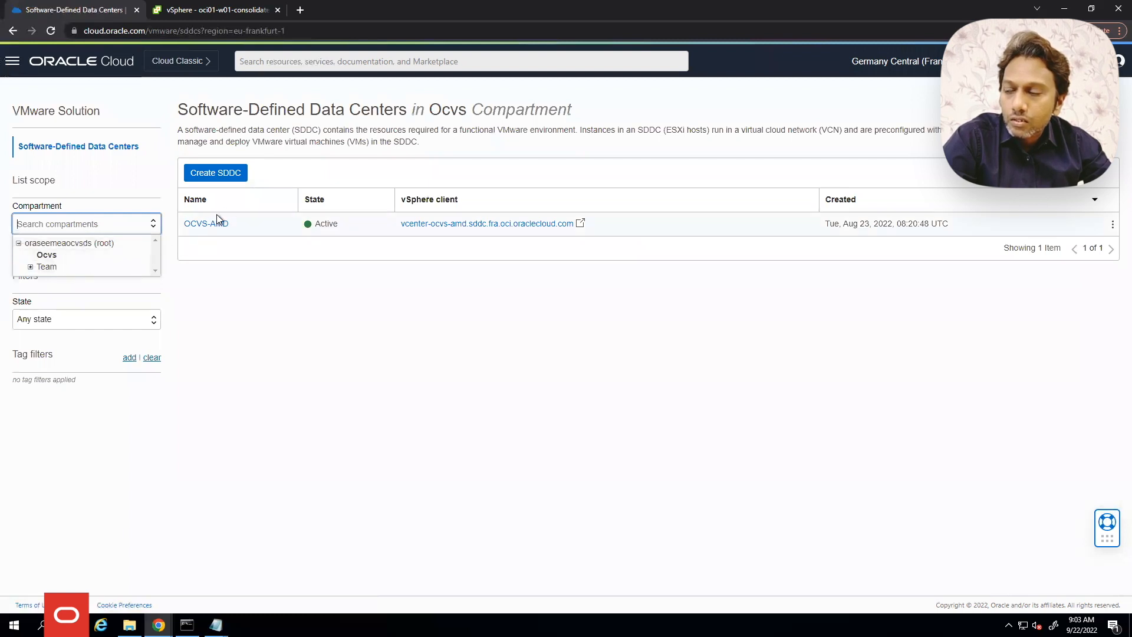
click(48, 257)
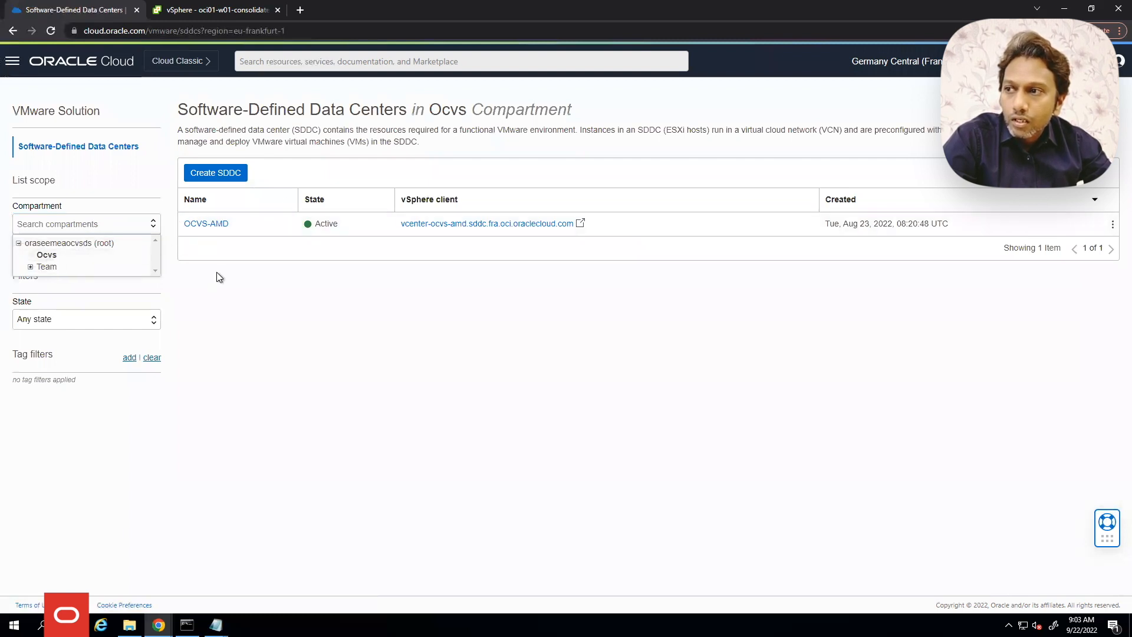
click(218, 225)
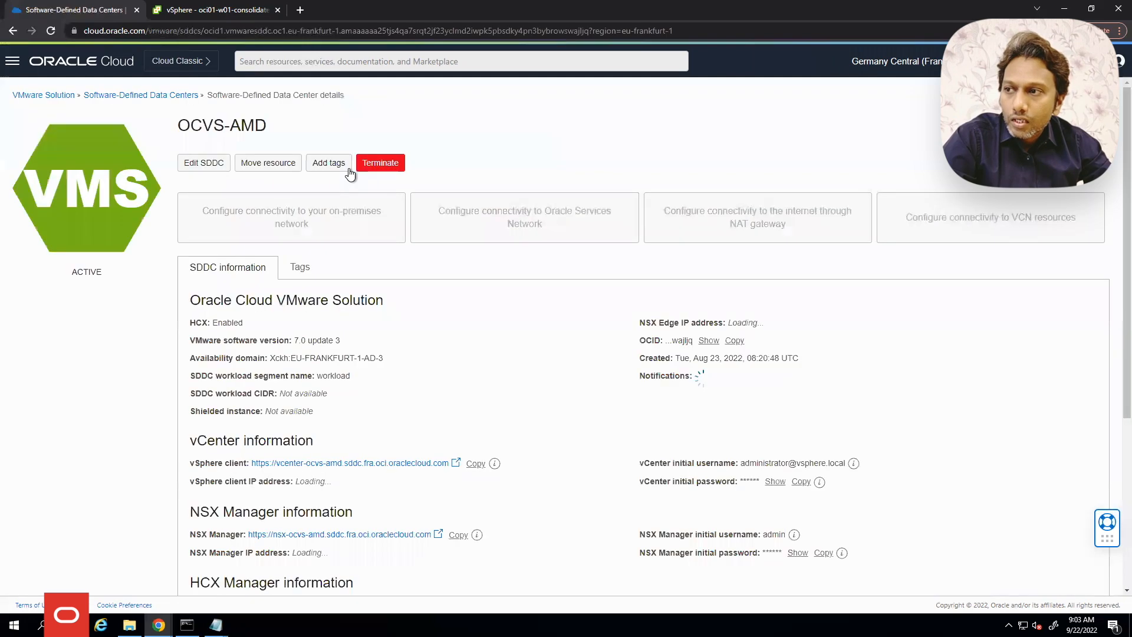
scroll(353, 218, down, 3)
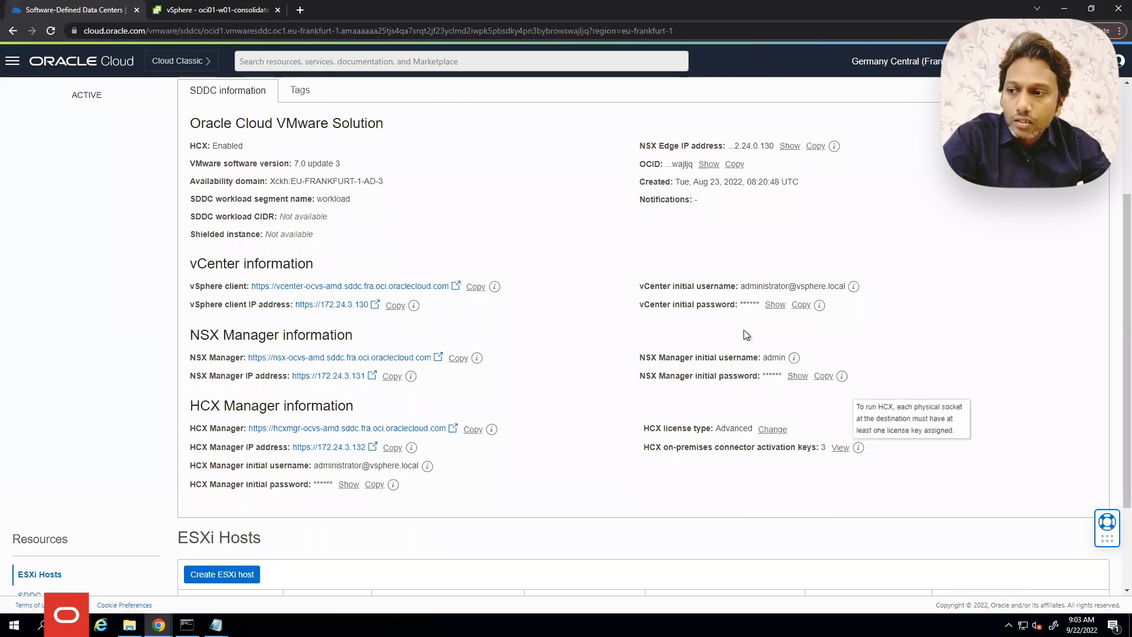
scroll(586, 345, down, 2)
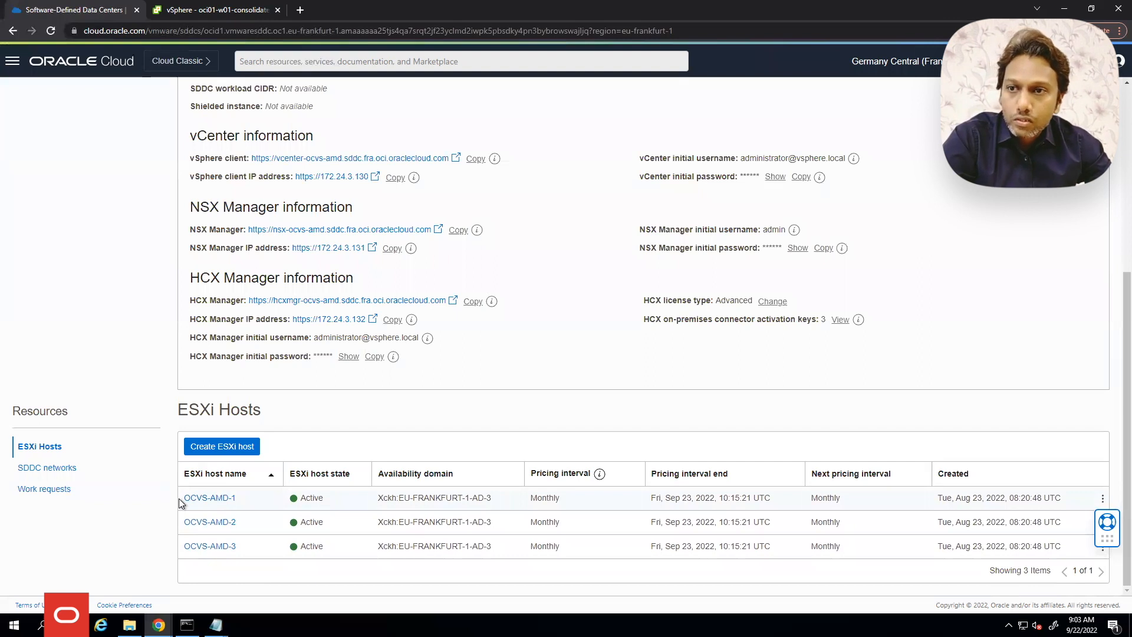
Follow host OCVS-AMD-1 to its compute instance and open its subnet, Subnet-OCVS-AMD (172.24.0.0/25)
click(227, 500)
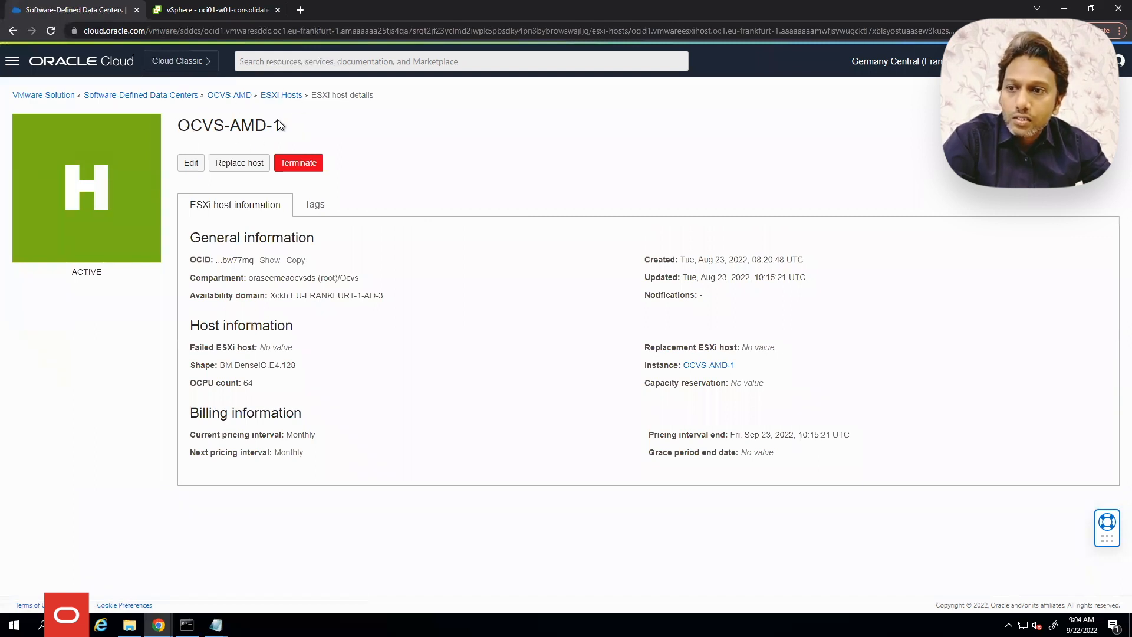
click(718, 365)
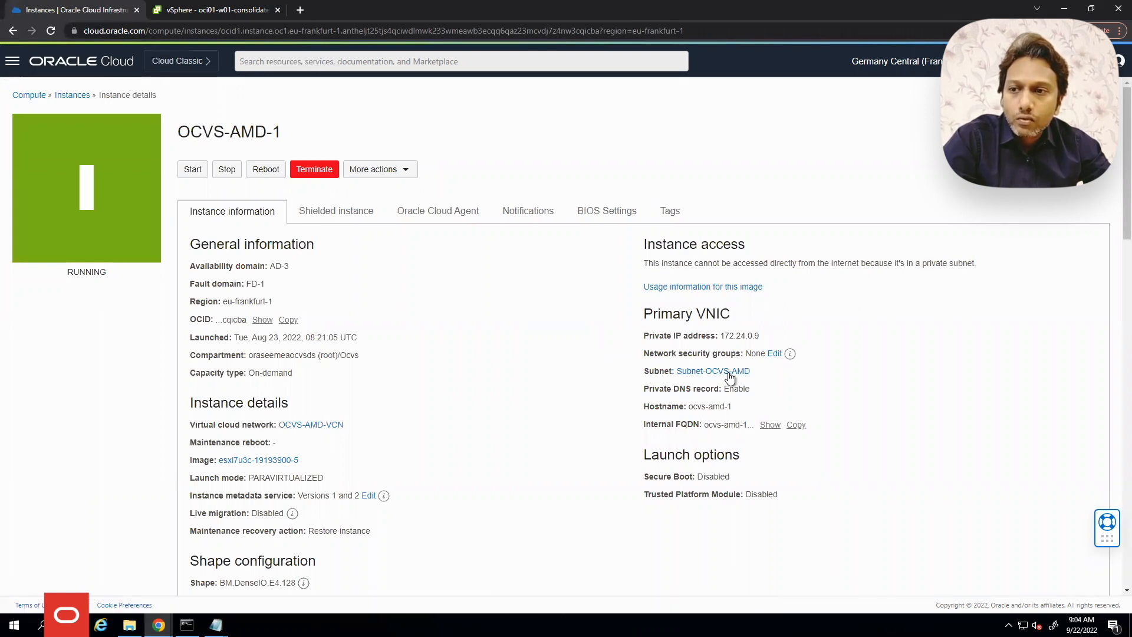
click(722, 373)
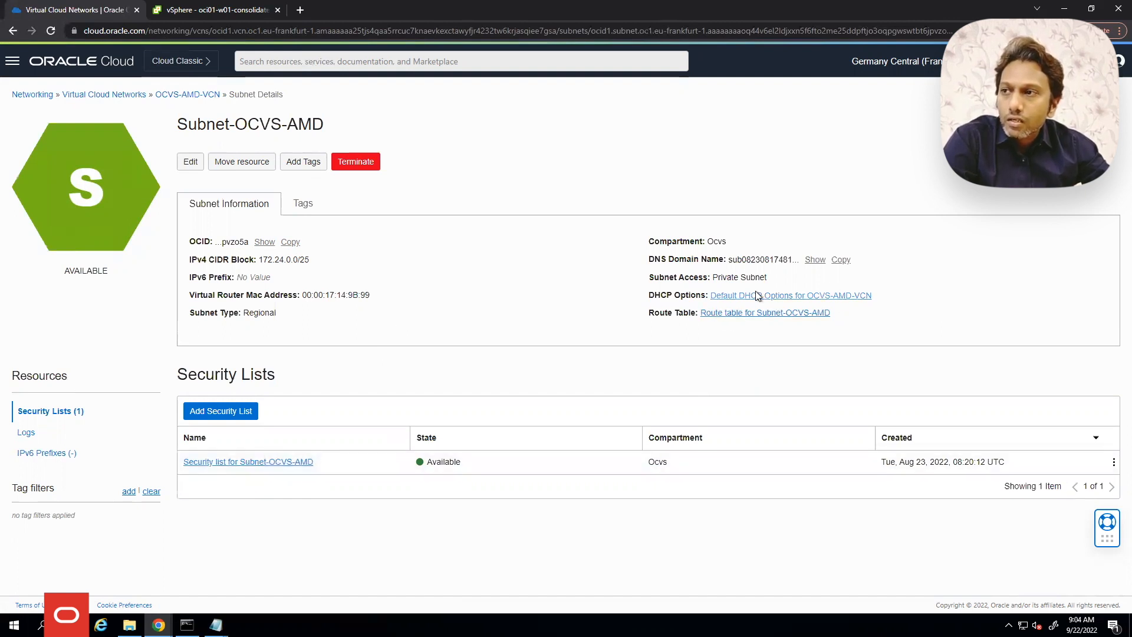
Back in OCVS-AMD-VCN, start a new subnet named FSS_Subnet with CIDR 172.24.20.0/24
click(200, 95)
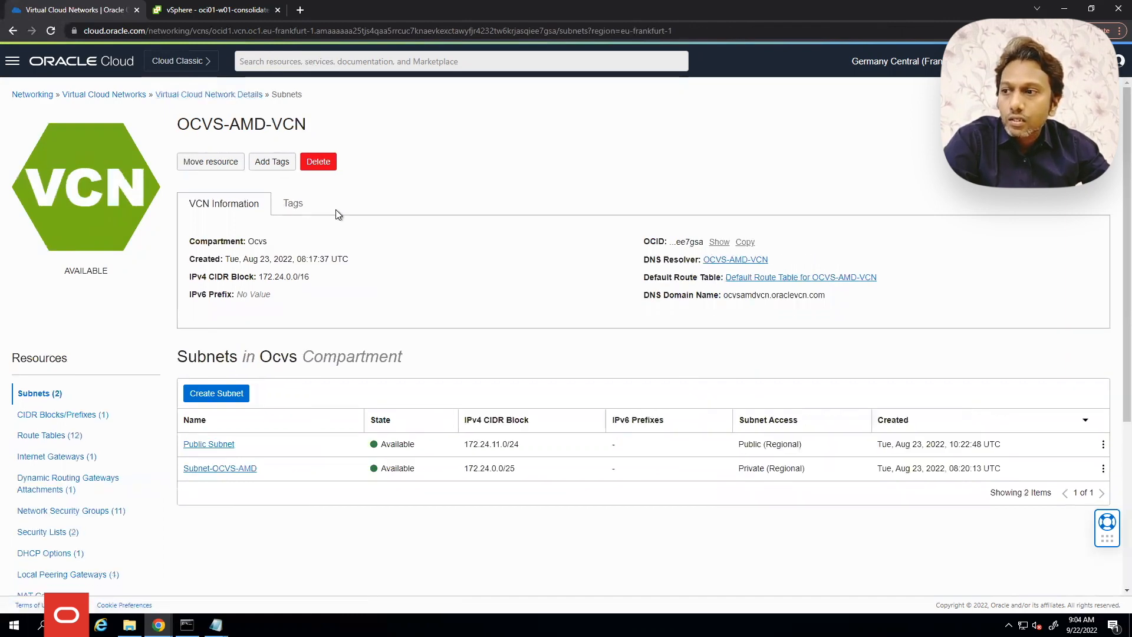
scroll(454, 225, down, 1)
click(226, 341)
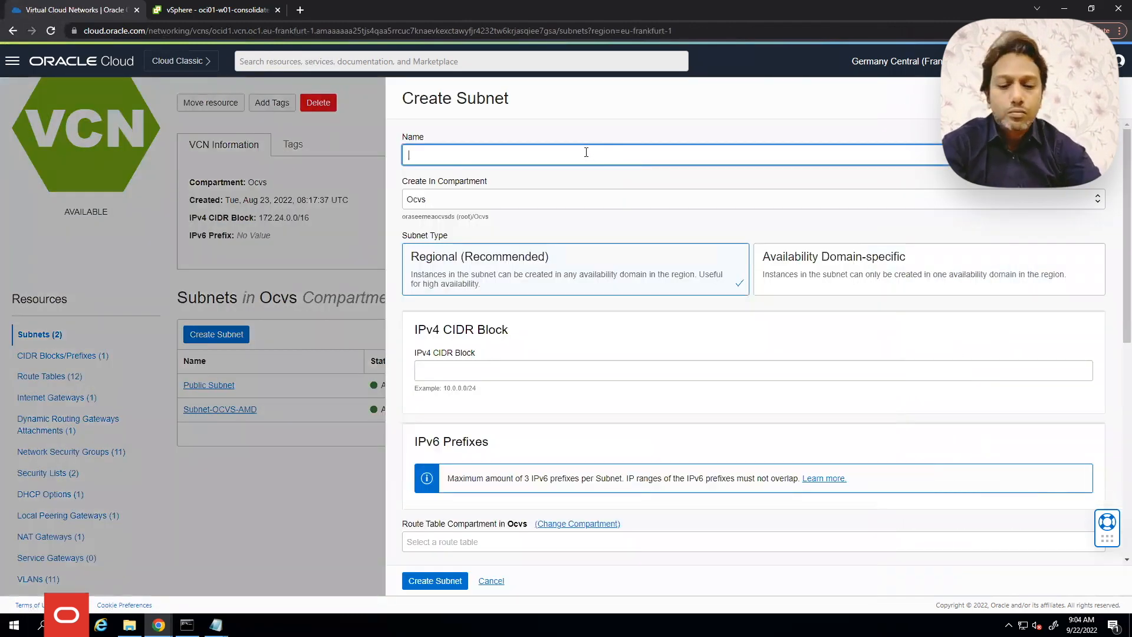
text(FSS_Subnet)
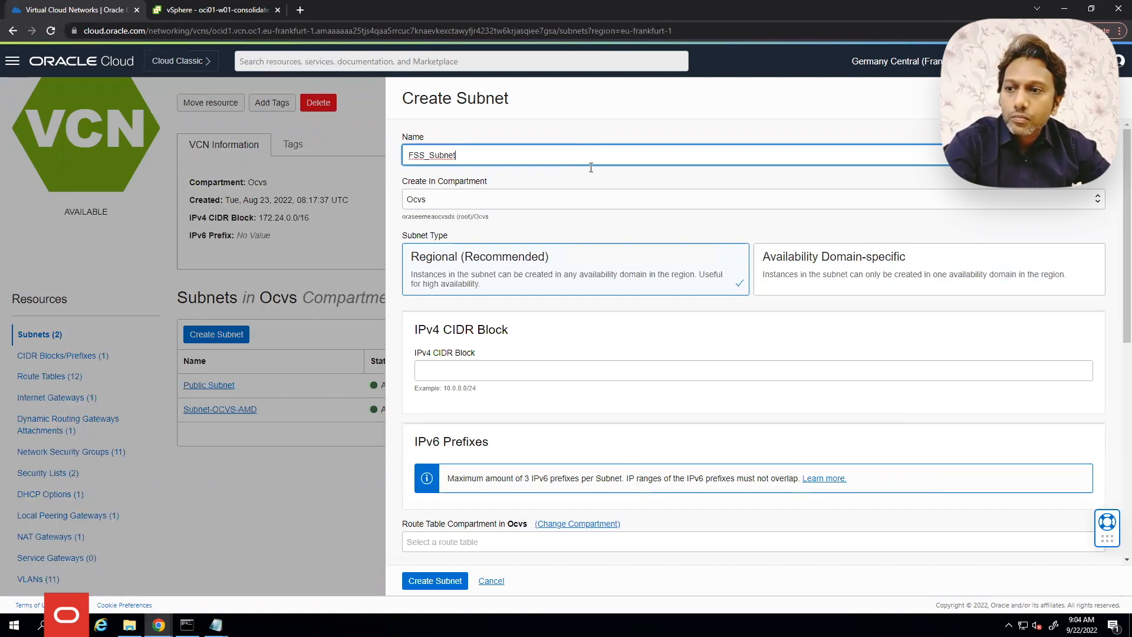
click(514, 370)
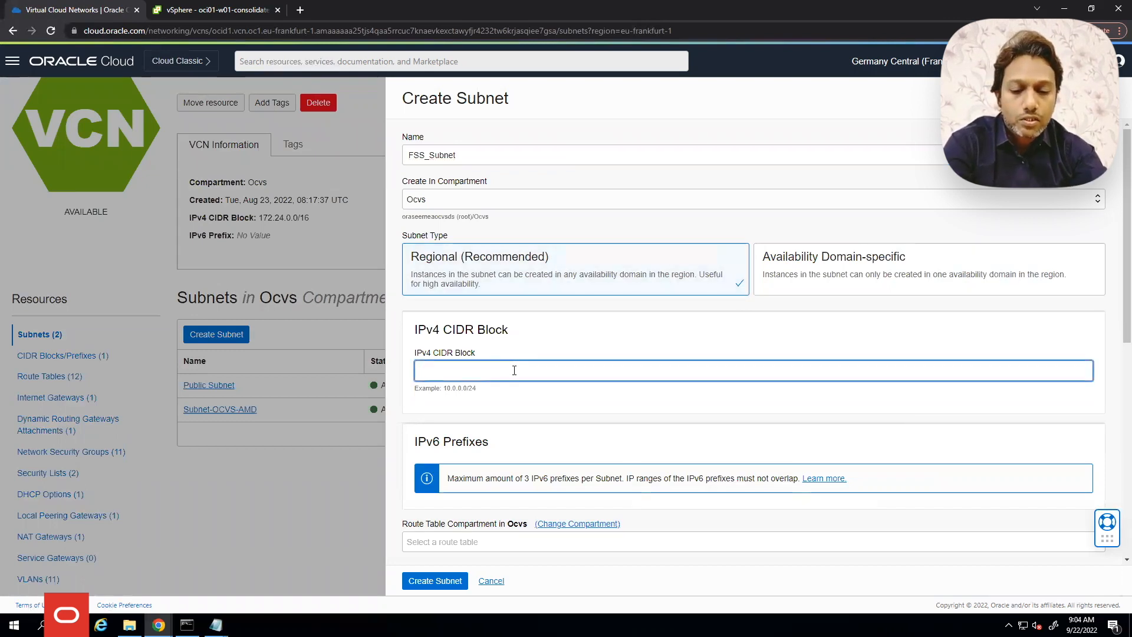
text(172.24)
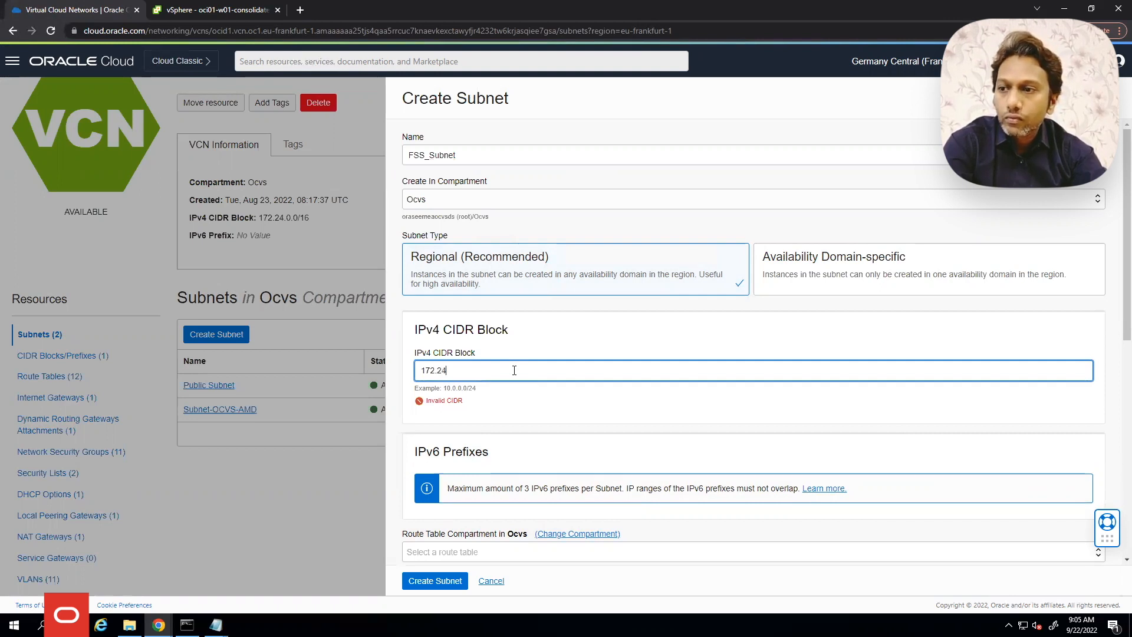
text(.20.0/24)
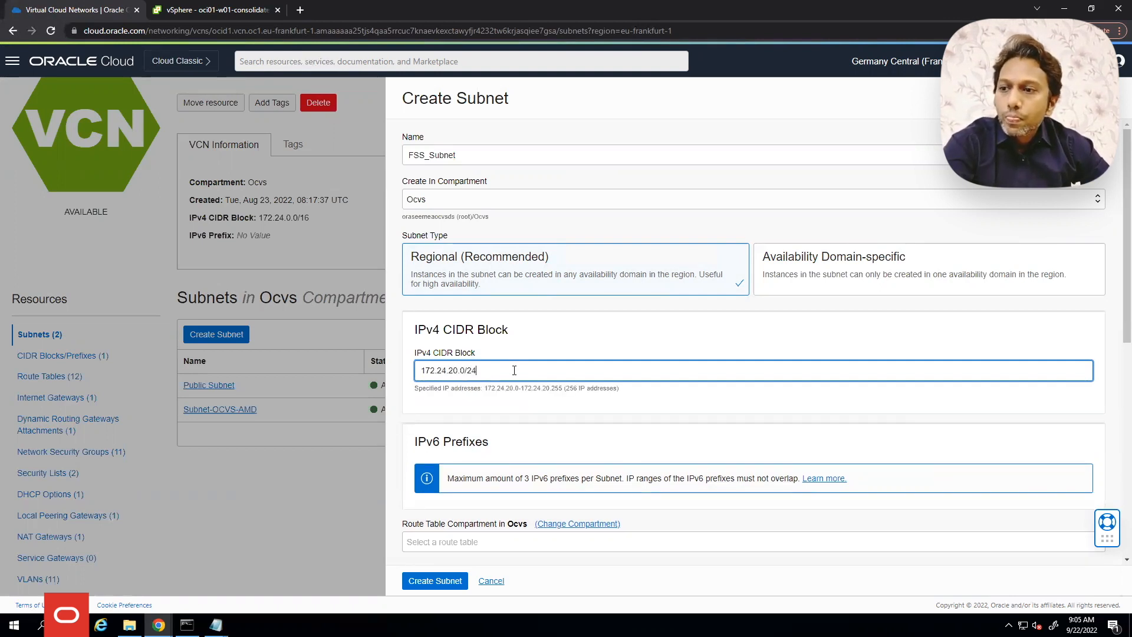
Make FSS_Subnet private with the VCN's default security list and create it
scroll(541, 398, down, 4)
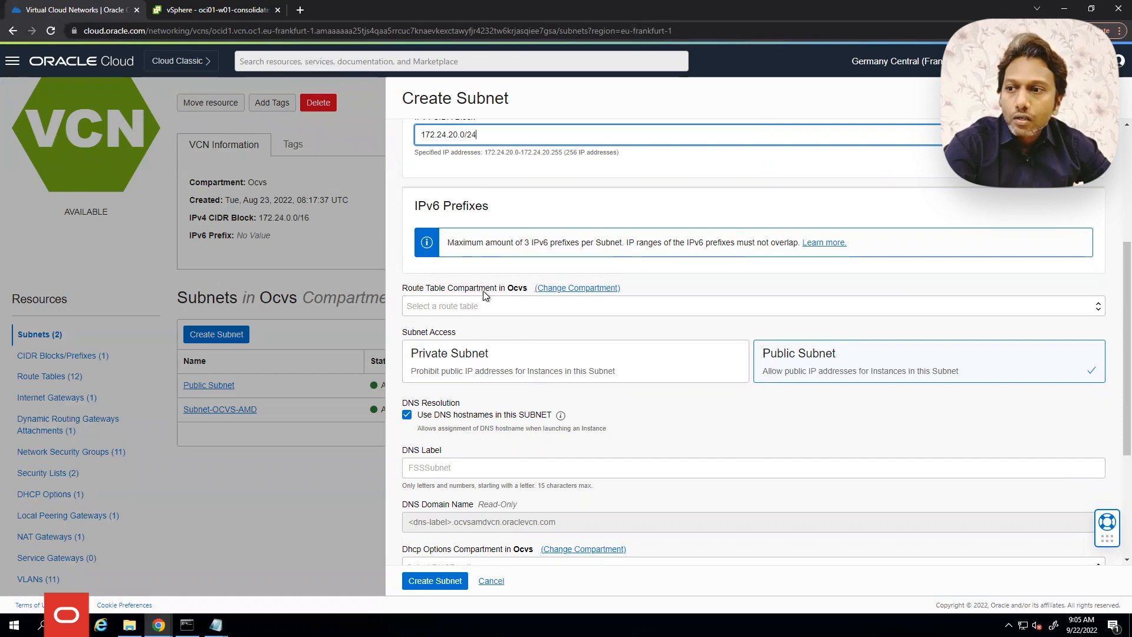
click(504, 355)
scroll(539, 334, down, 2)
scroll(543, 330, down, 1)
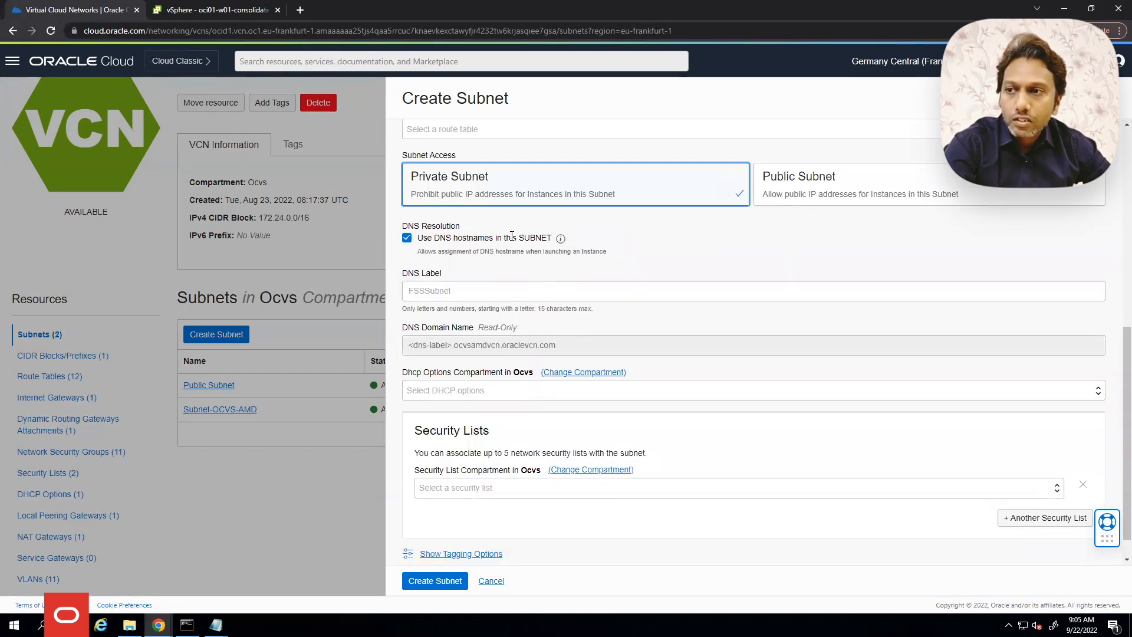
scroll(511, 356, down, 1)
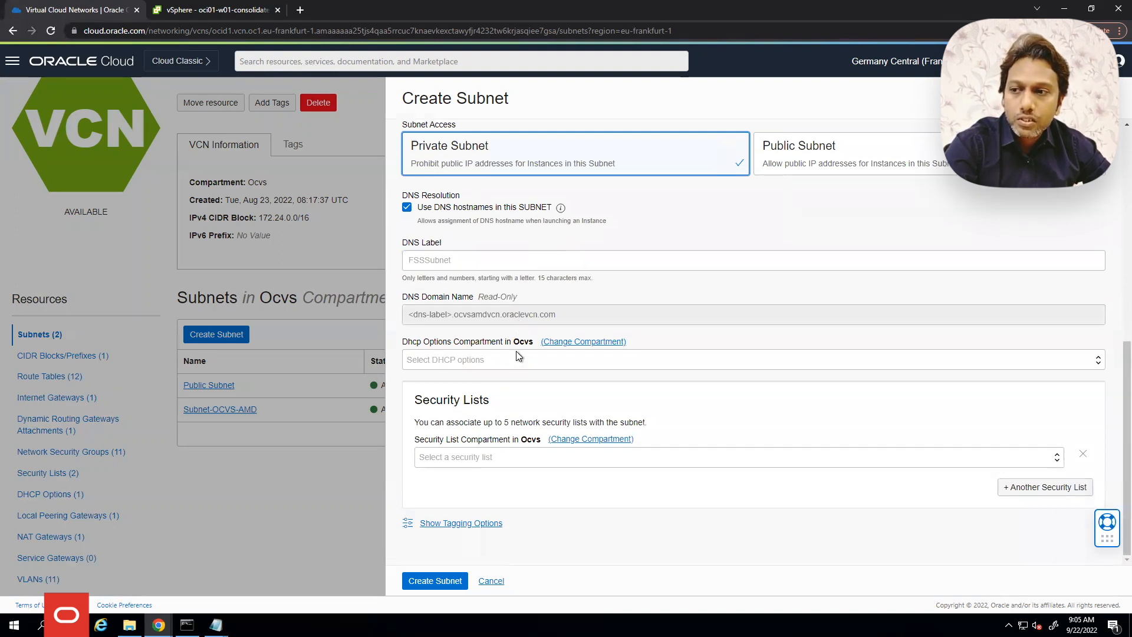
click(455, 457)
click(461, 497)
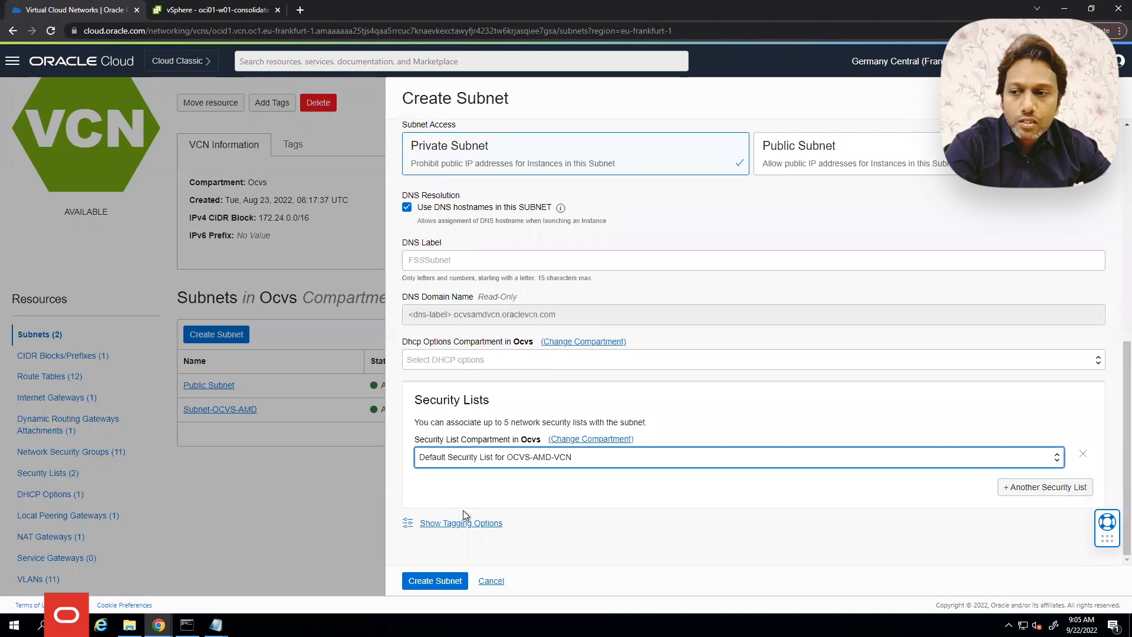
click(438, 581)
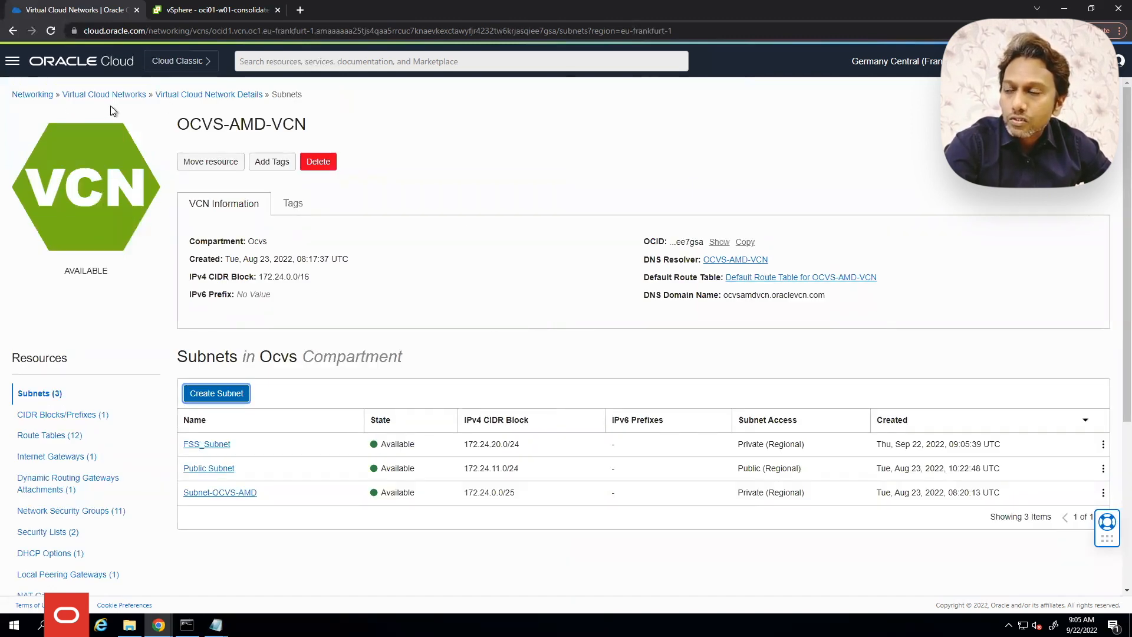
Go to Storage > File Systems and begin a new file system
click(13, 63)
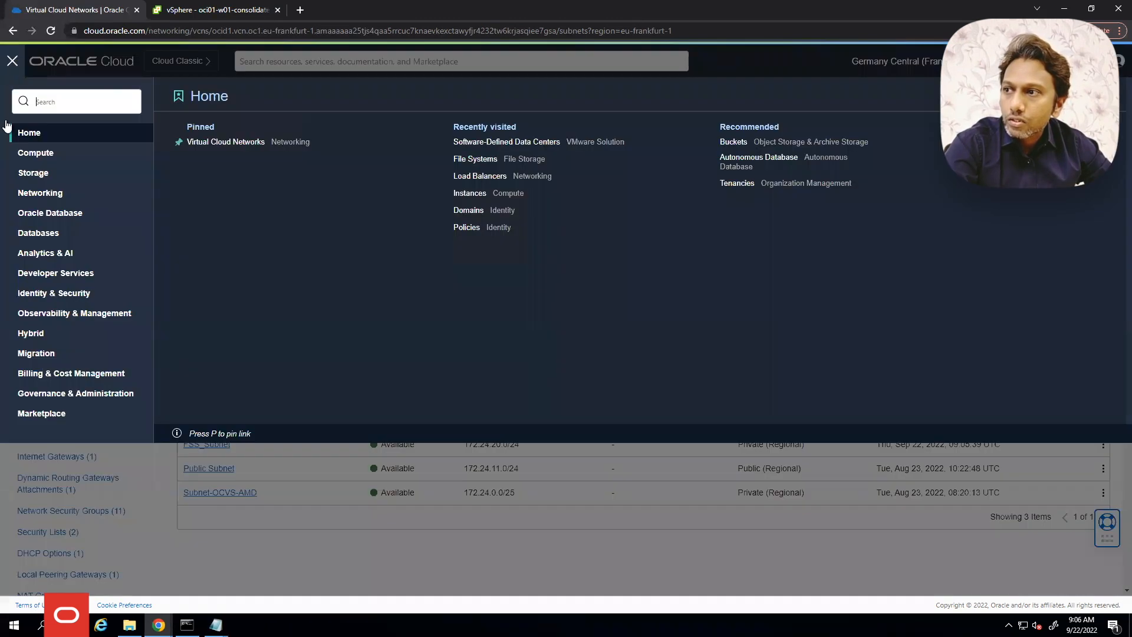
click(44, 178)
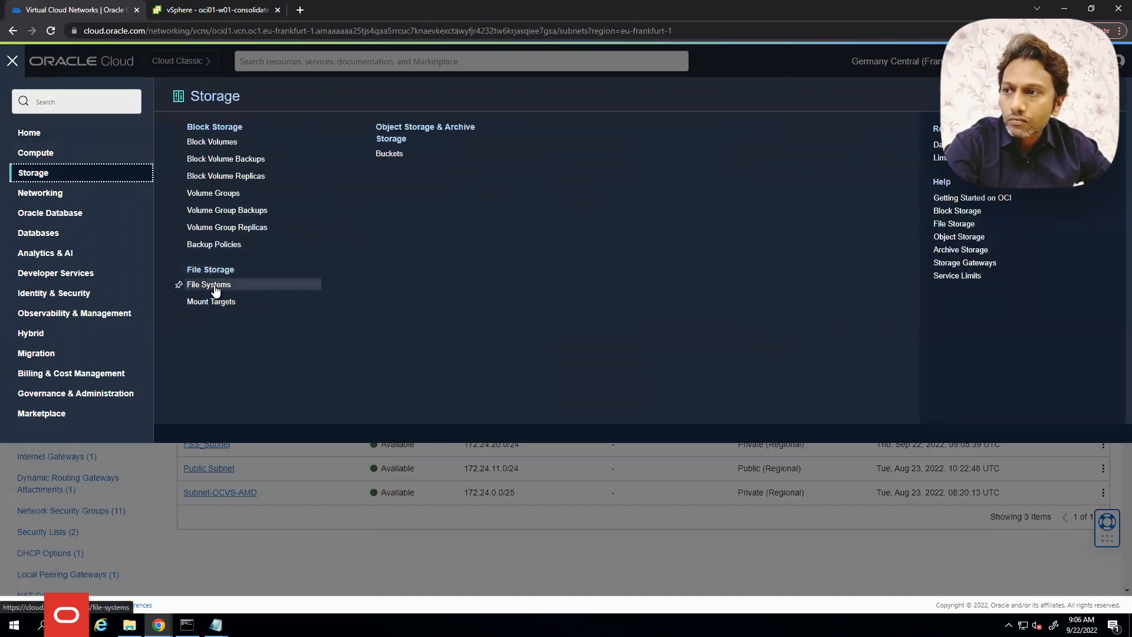
click(217, 285)
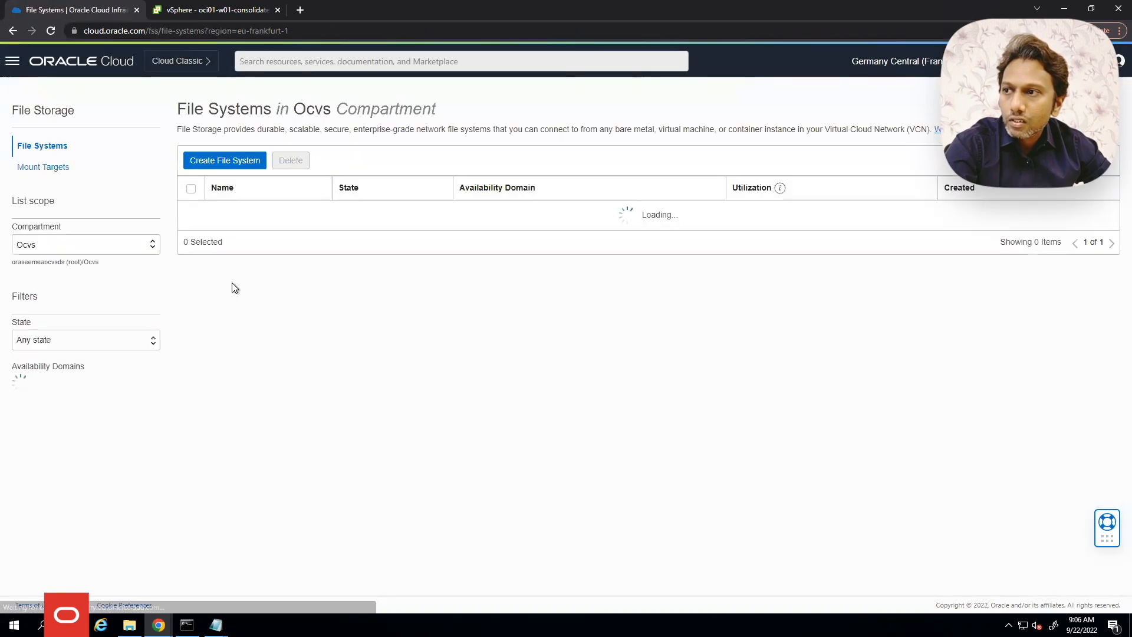
click(240, 160)
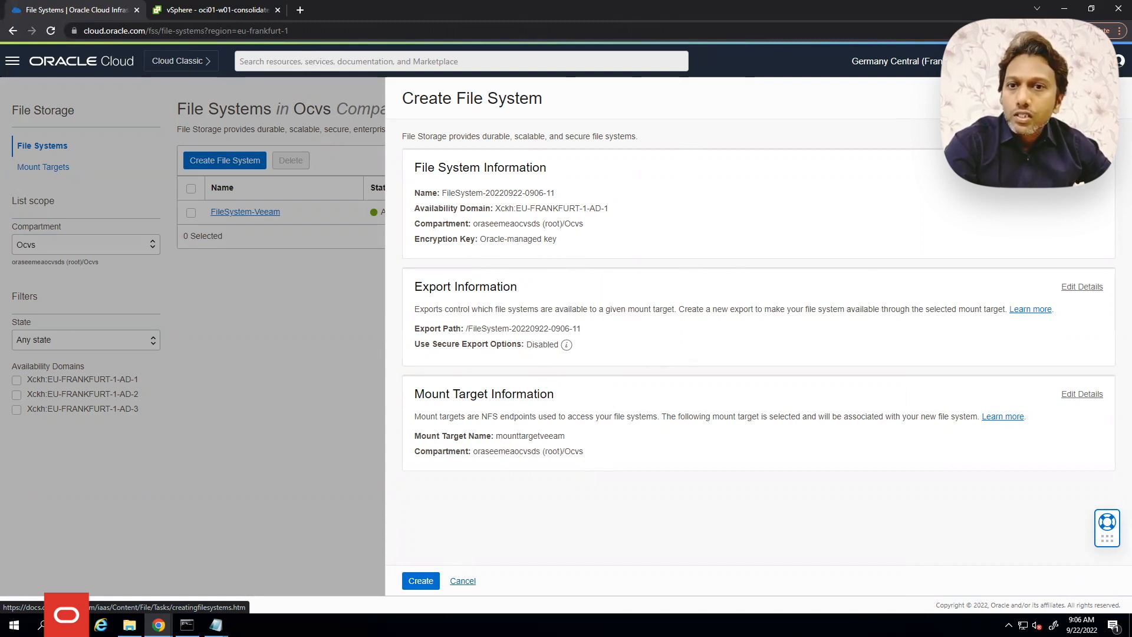
Name the file system FileSystem_VMware, keeping availability domain AD-1
click(1046, 191)
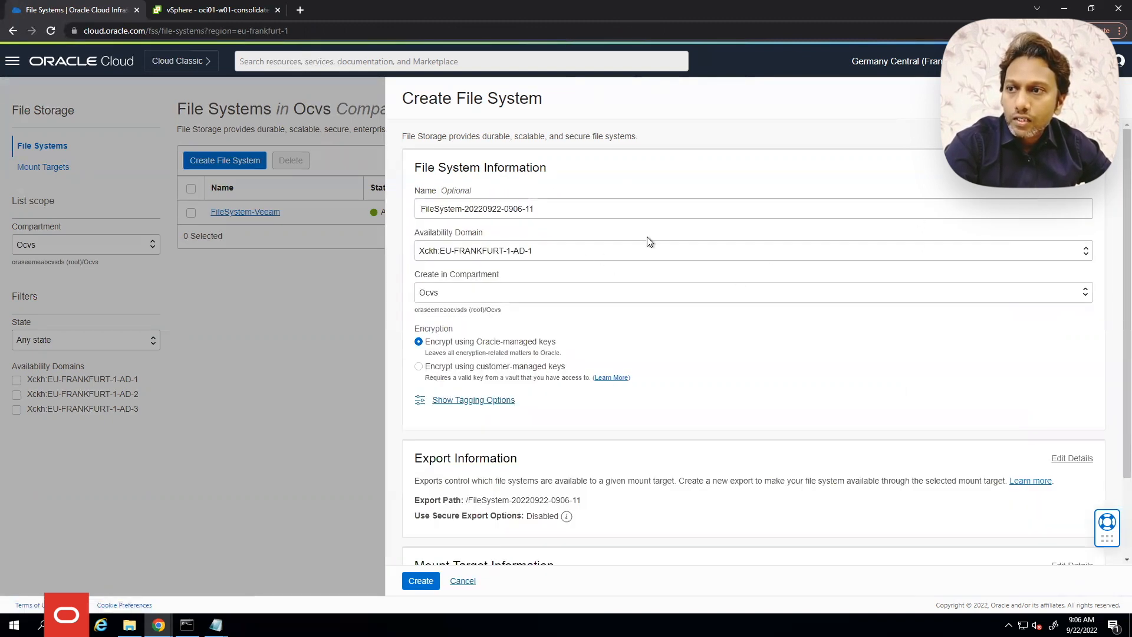
click(548, 208)
key(ctrl+a)
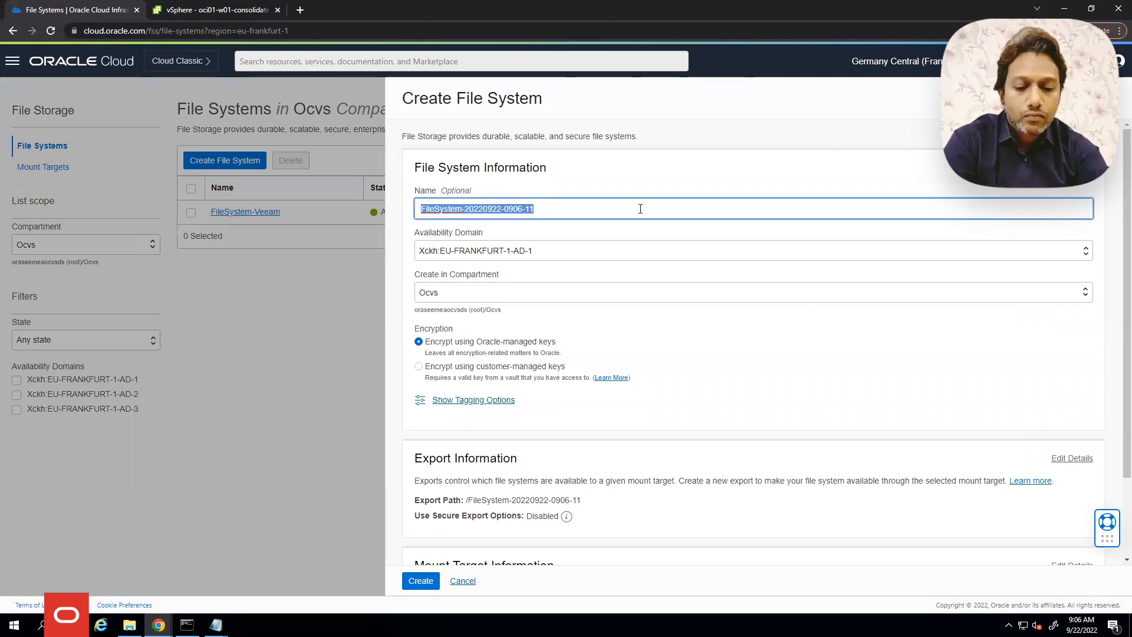
text(FileSystem_VMware)
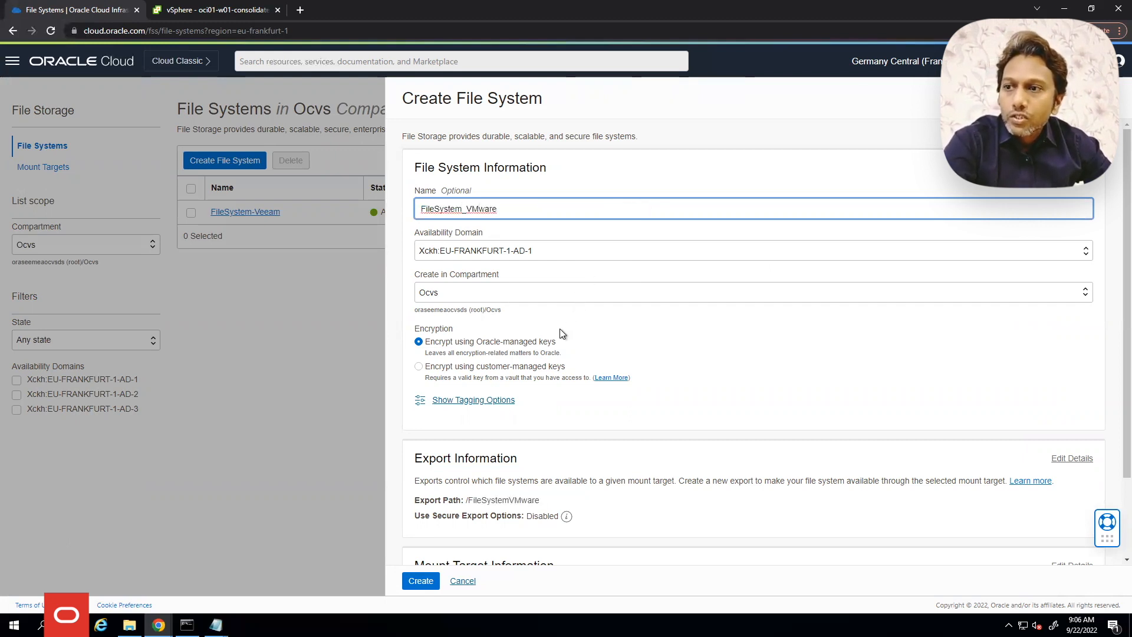
click(528, 249)
click(530, 267)
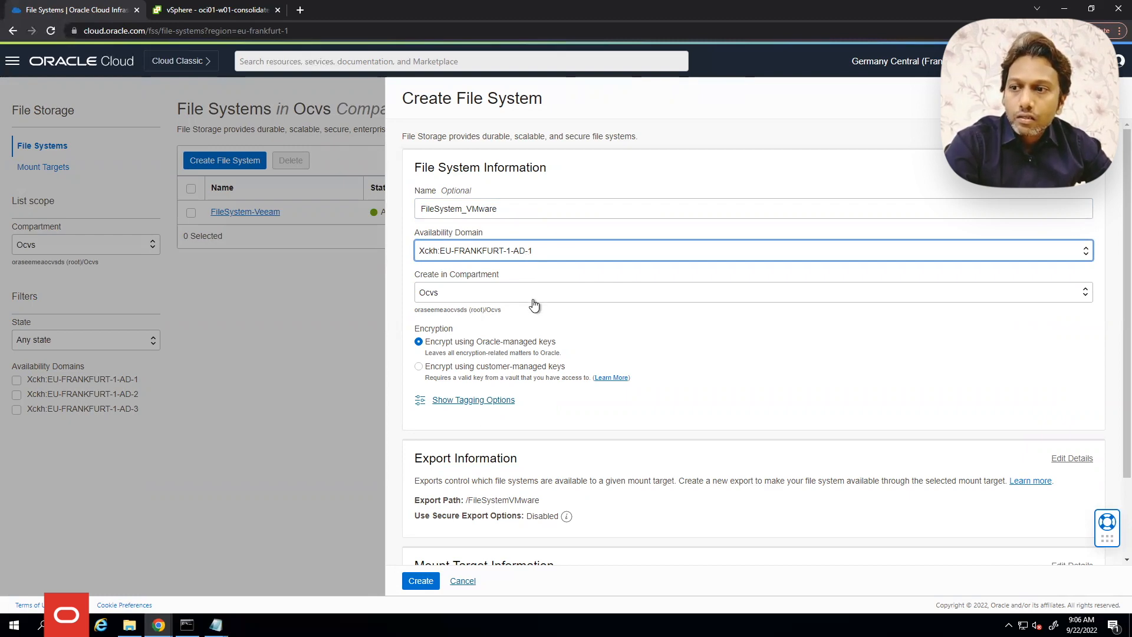
Change the export path to /NFS and expand the mount target settings
scroll(530, 316, down, 2)
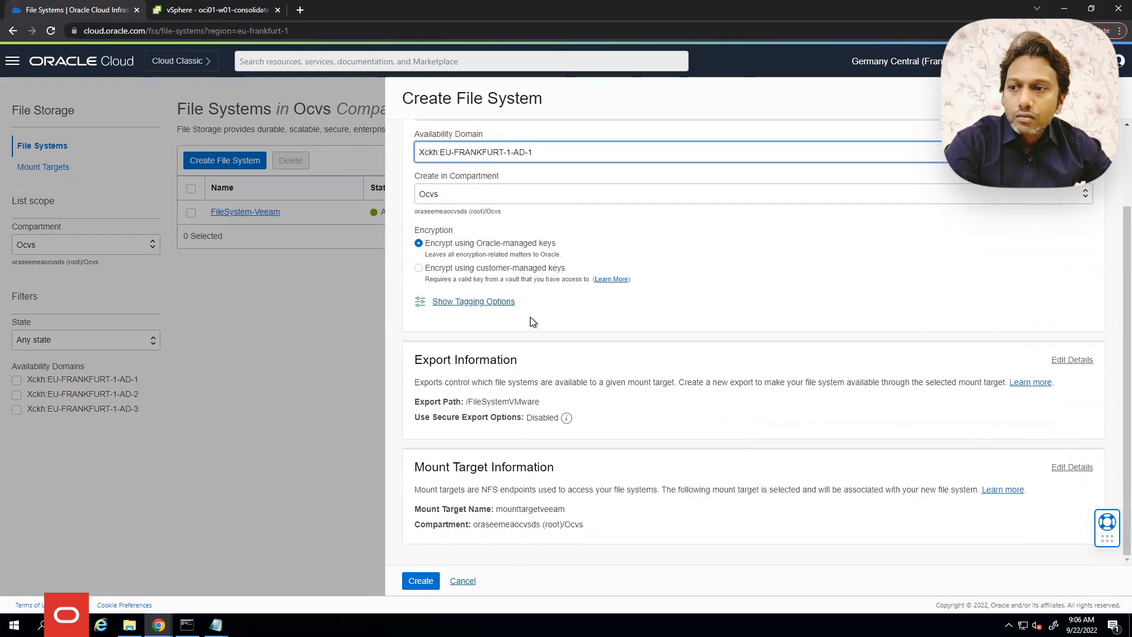
click(1073, 360)
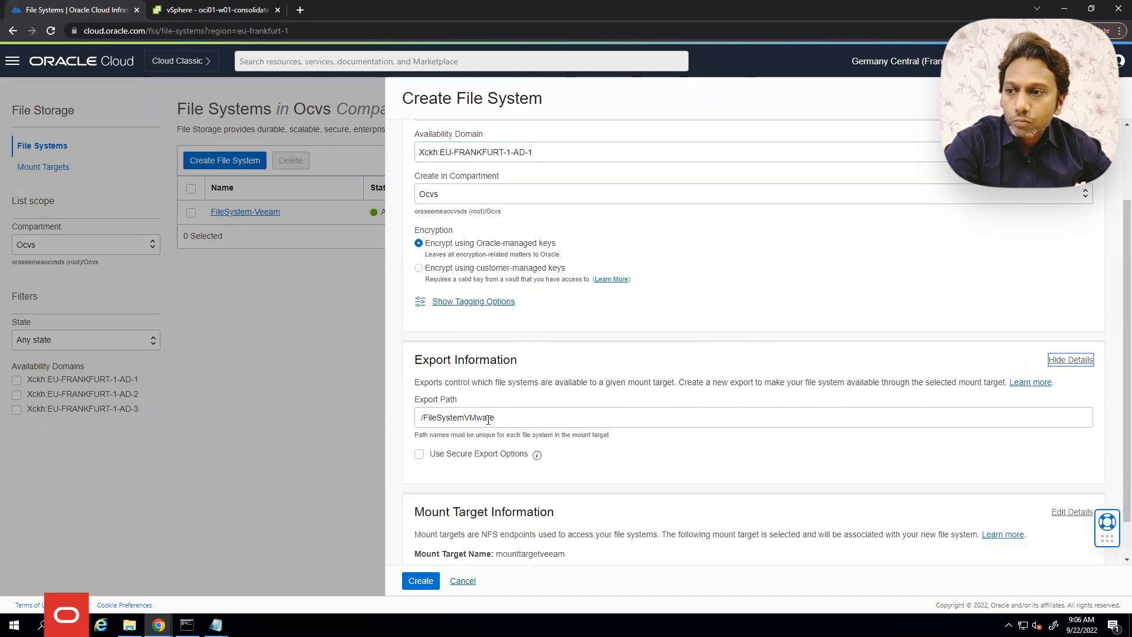
drag(496, 417, 423, 410)
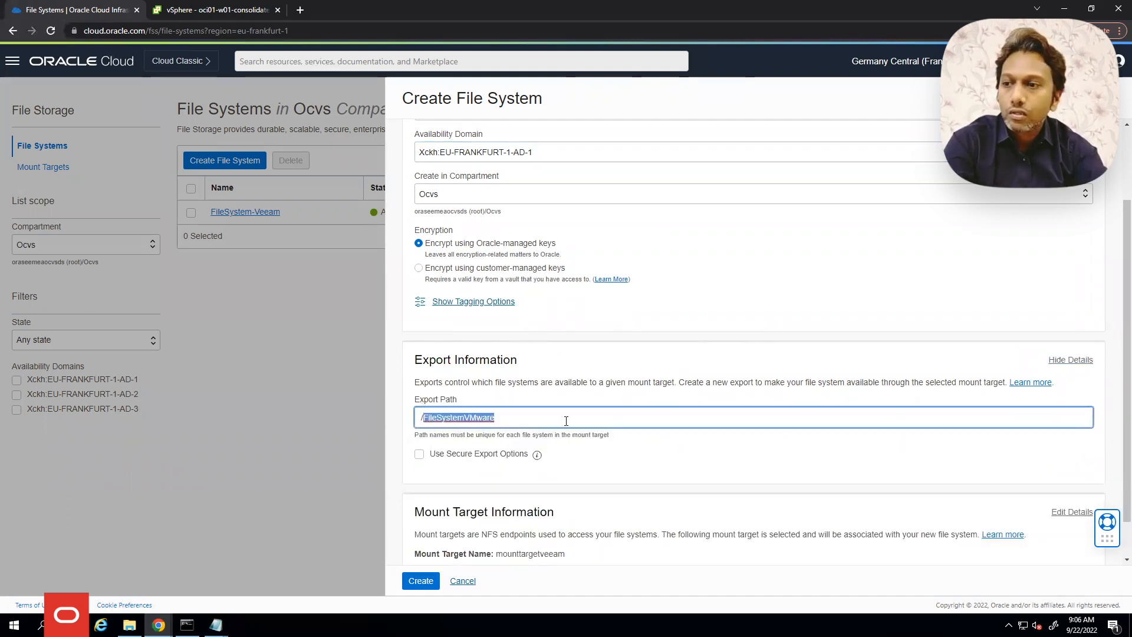
text(NFS)
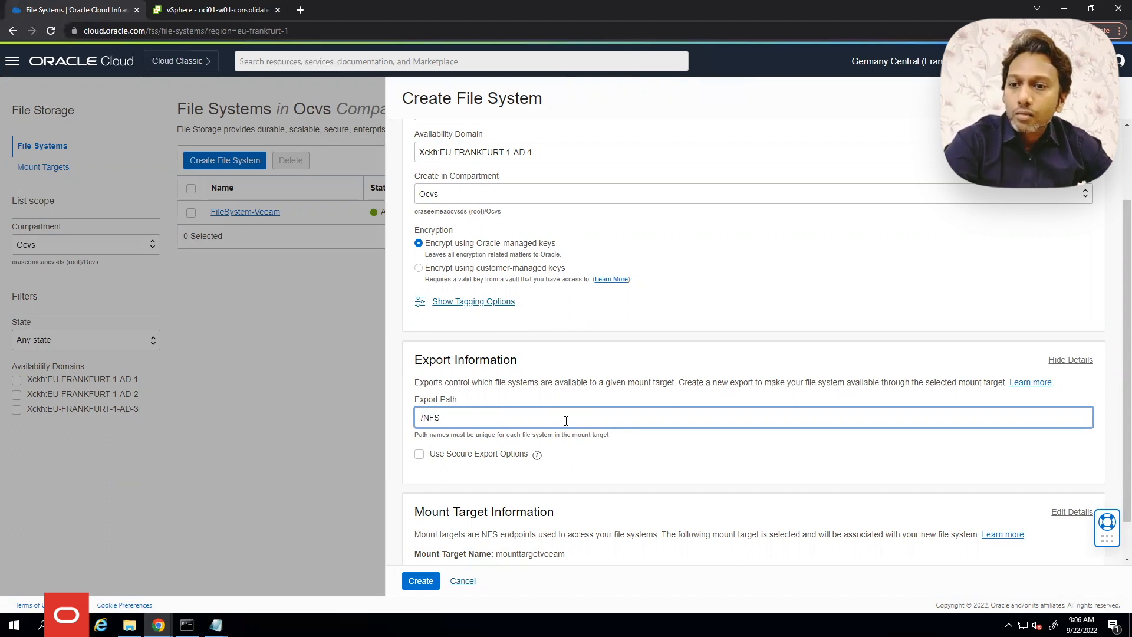
scroll(788, 464, down, 1)
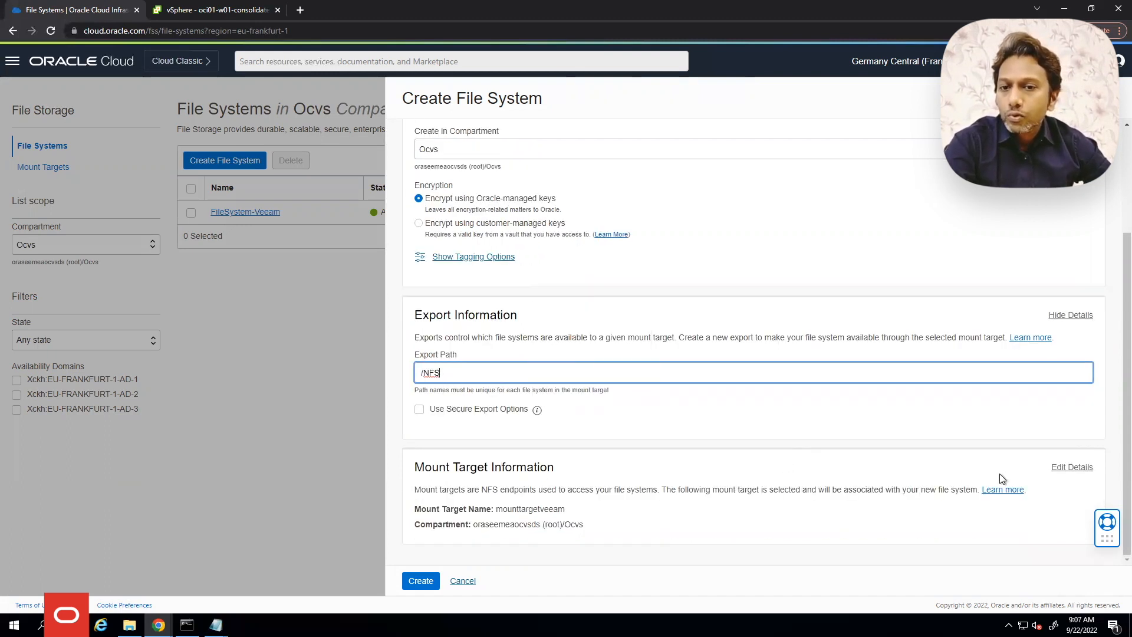
click(1057, 468)
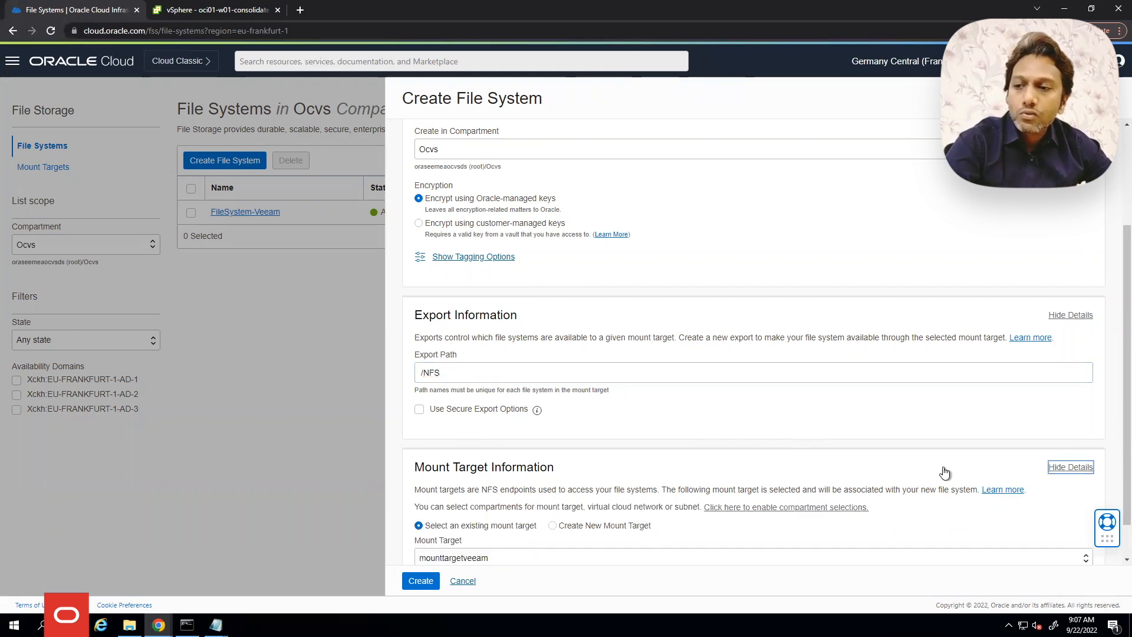
scroll(759, 444, down, 1)
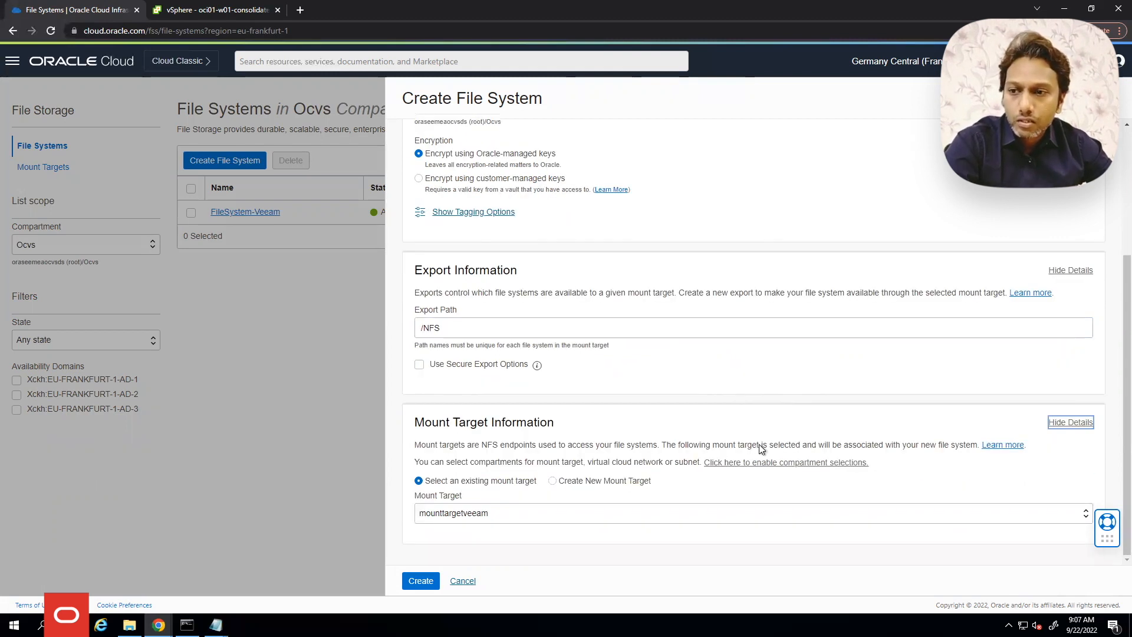
Create a new mount target MT_VMW in OCVS-AMD-VCN on FSS_Subnet (Regional)
click(625, 482)
scroll(649, 422, down, 2)
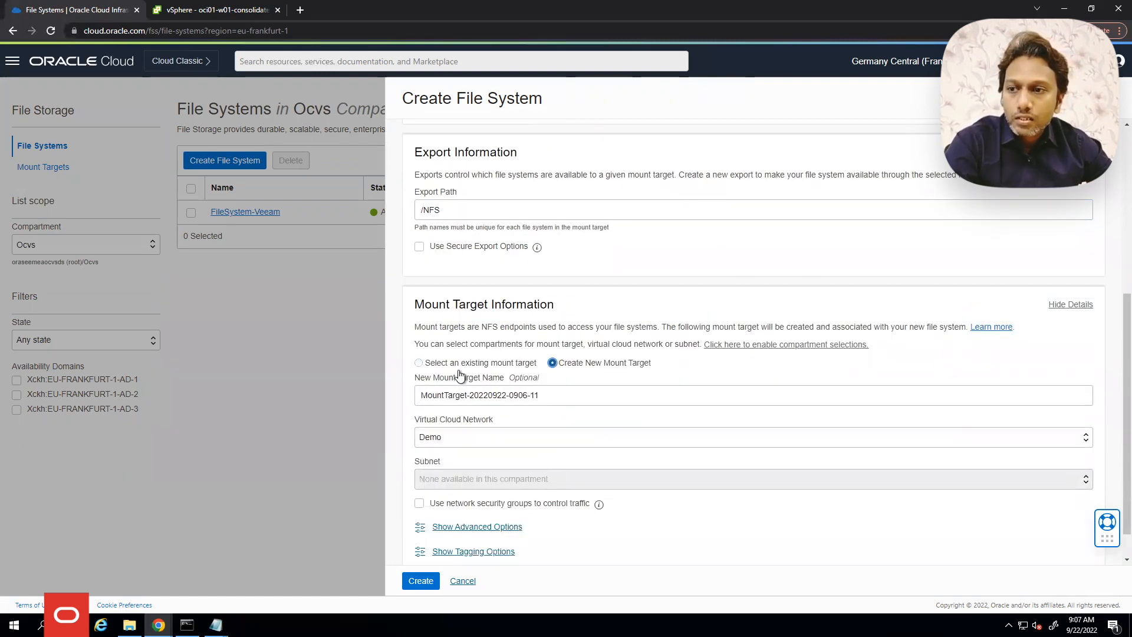
drag(538, 395, 387, 407)
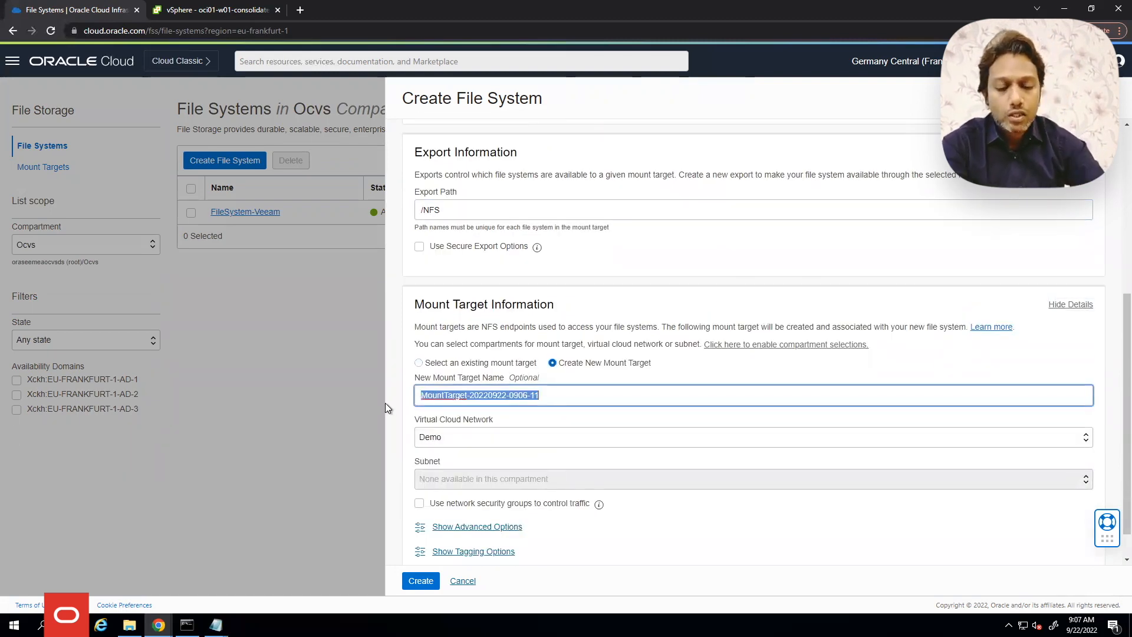
text(MT)
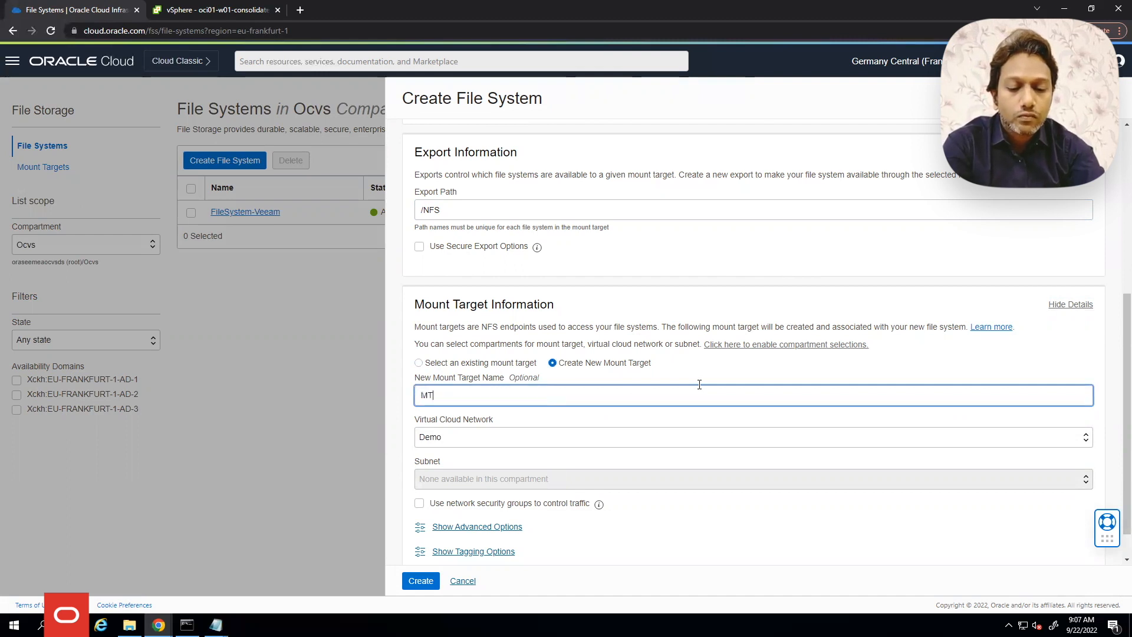
key(BackSpace)
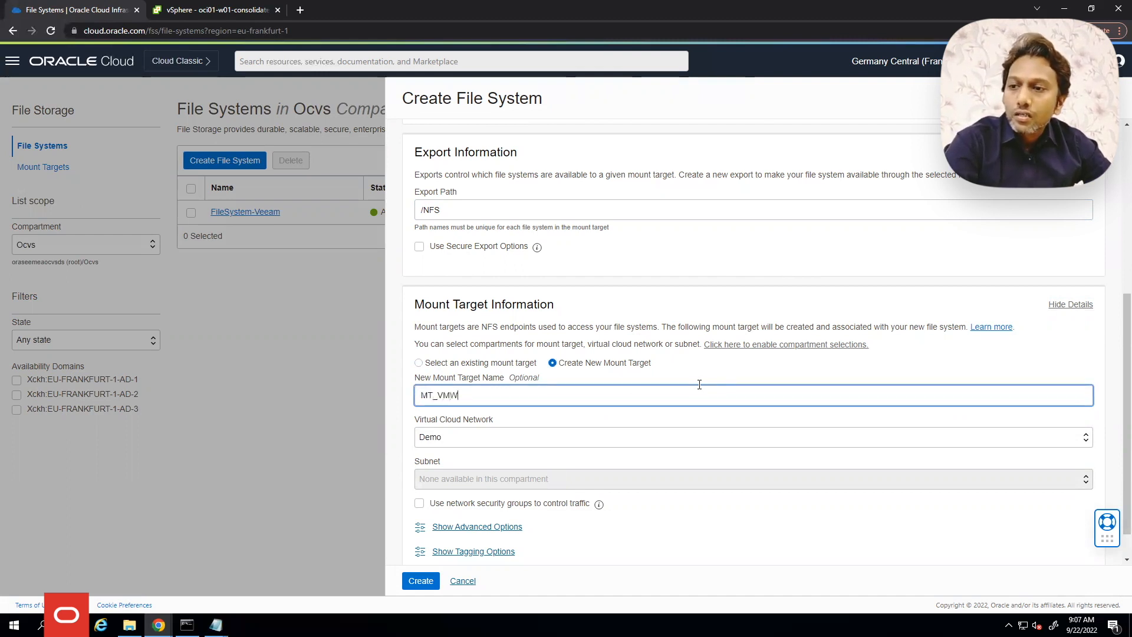
click(500, 437)
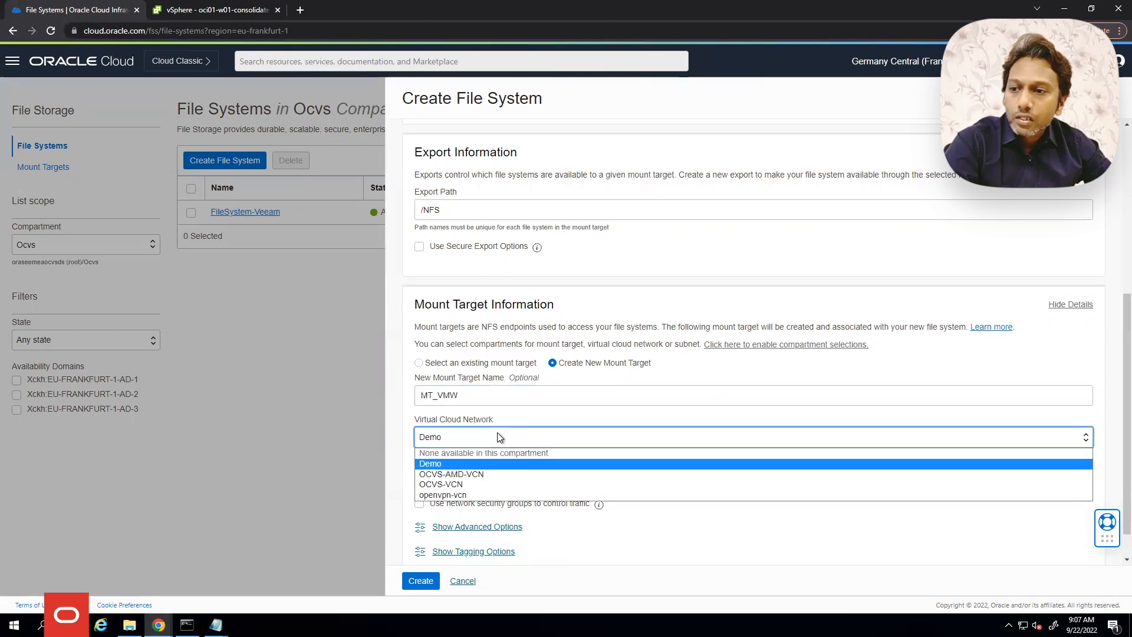
click(474, 477)
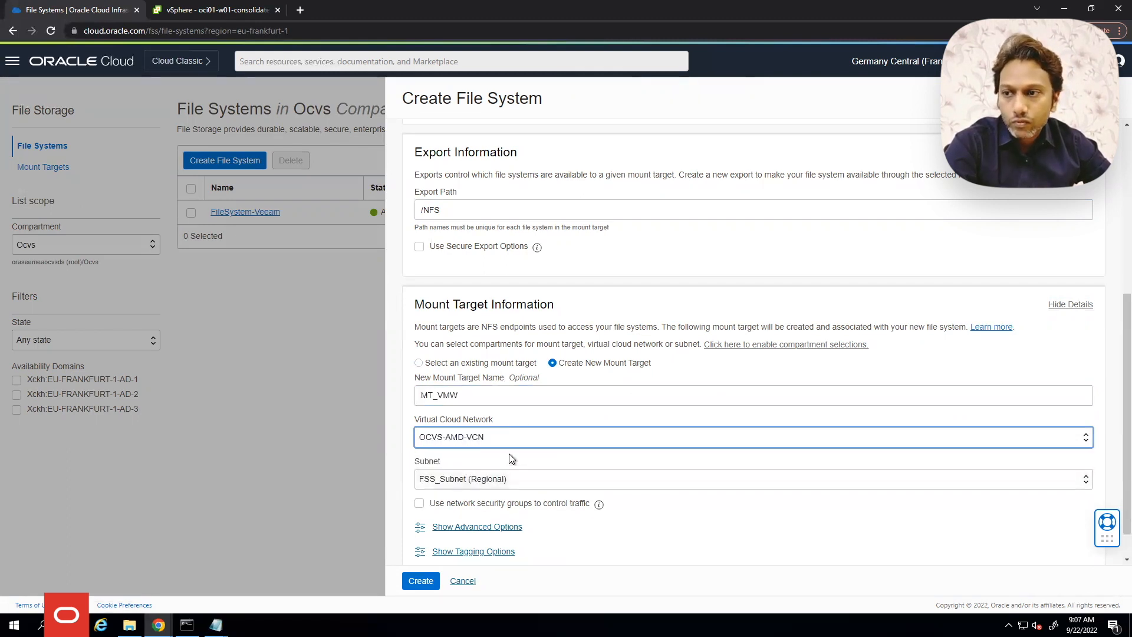
scroll(495, 456, down, 1)
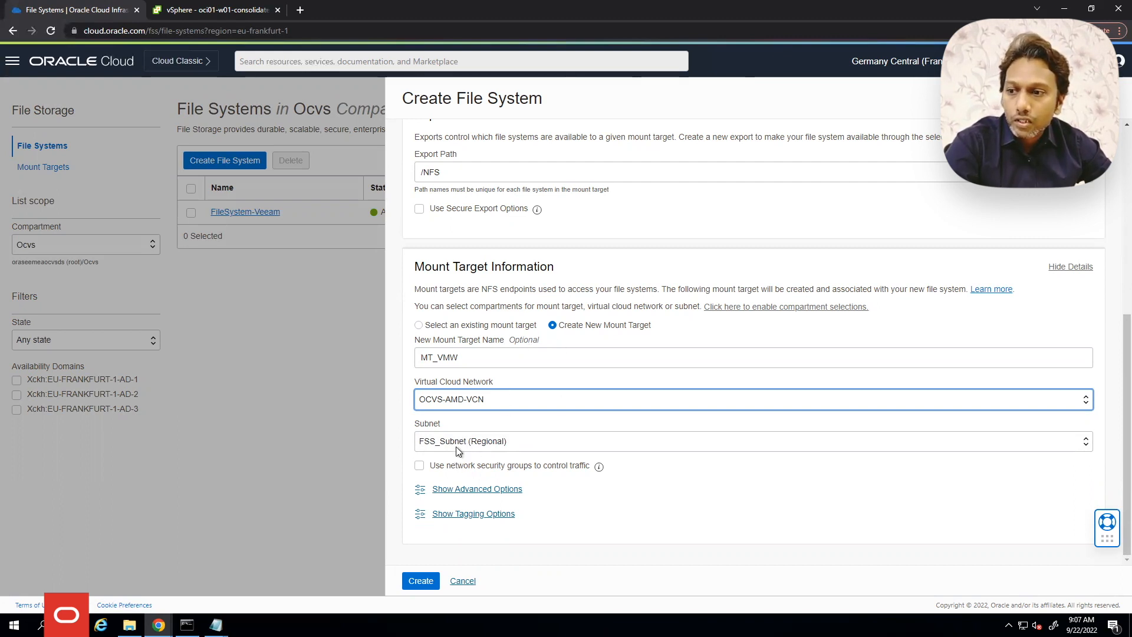
Create FileSystem_VMware with its /NFS export, then move to the vSphere Client tab
click(421, 582)
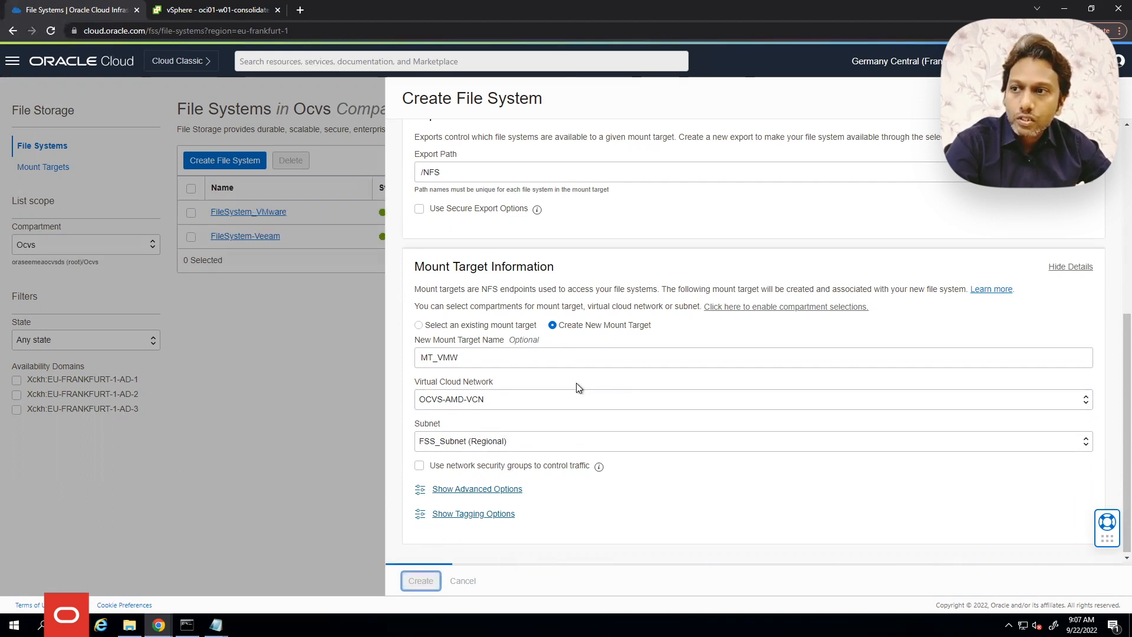
scroll(530, 295, up, 1)
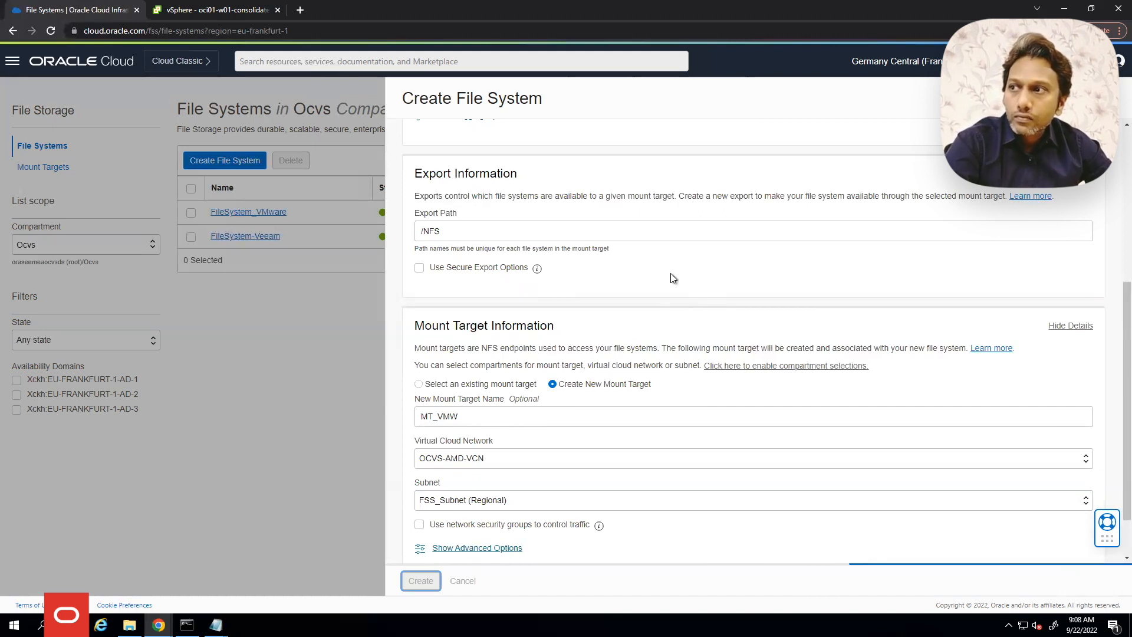
click(210, 10)
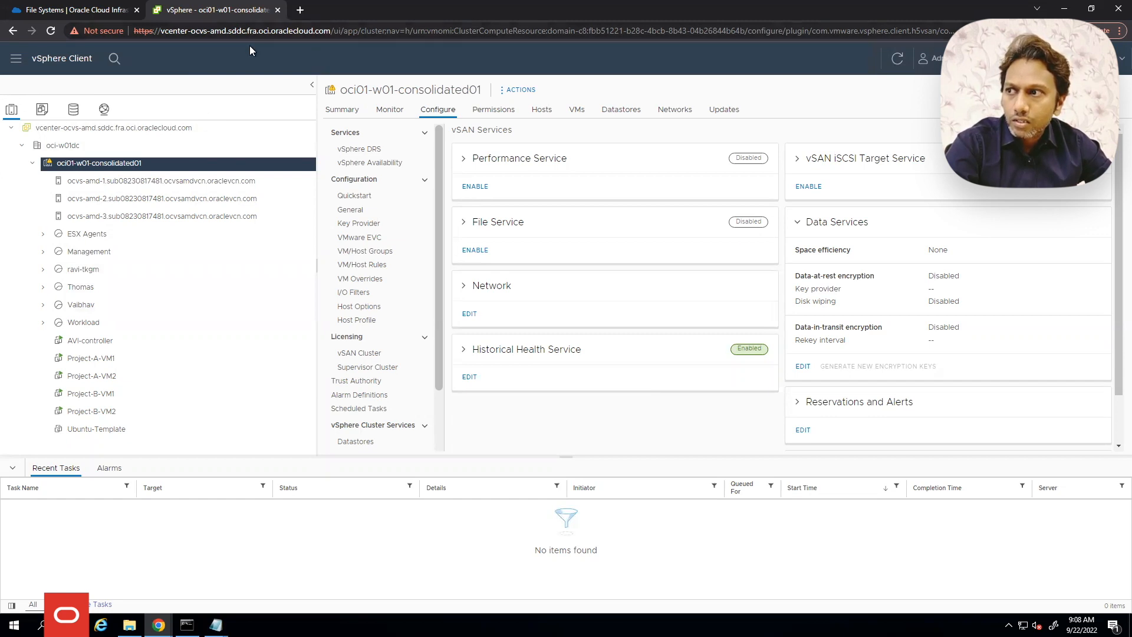
Check host ocvs-amd-1's VMkernel adapter IP addresses, then return to the Oracle Cloud file system
click(73, 110)
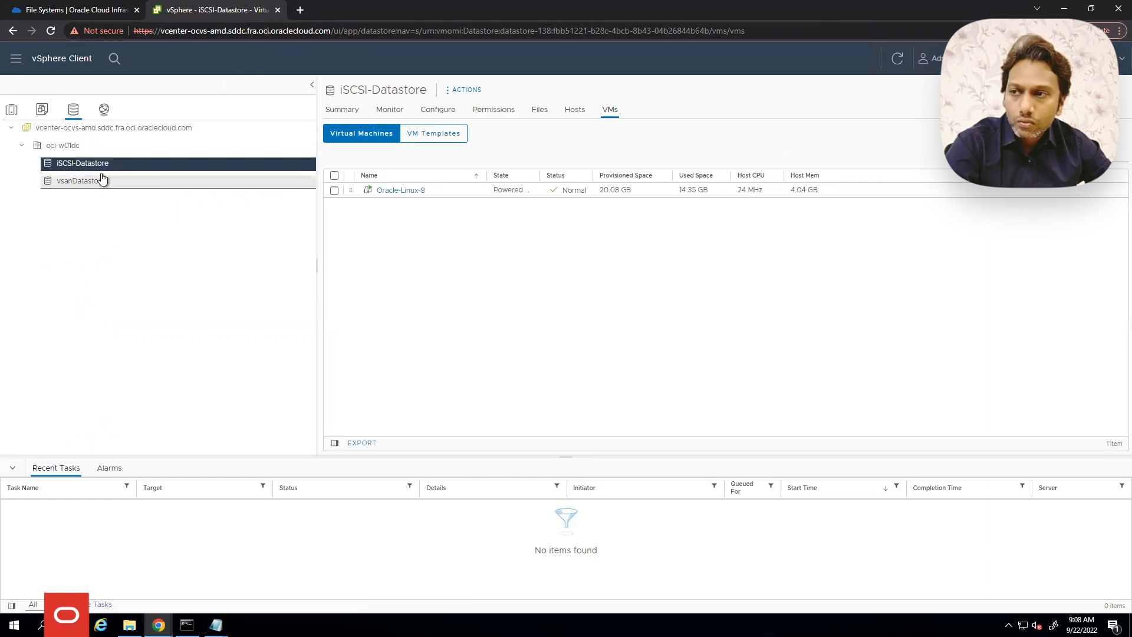
click(11, 109)
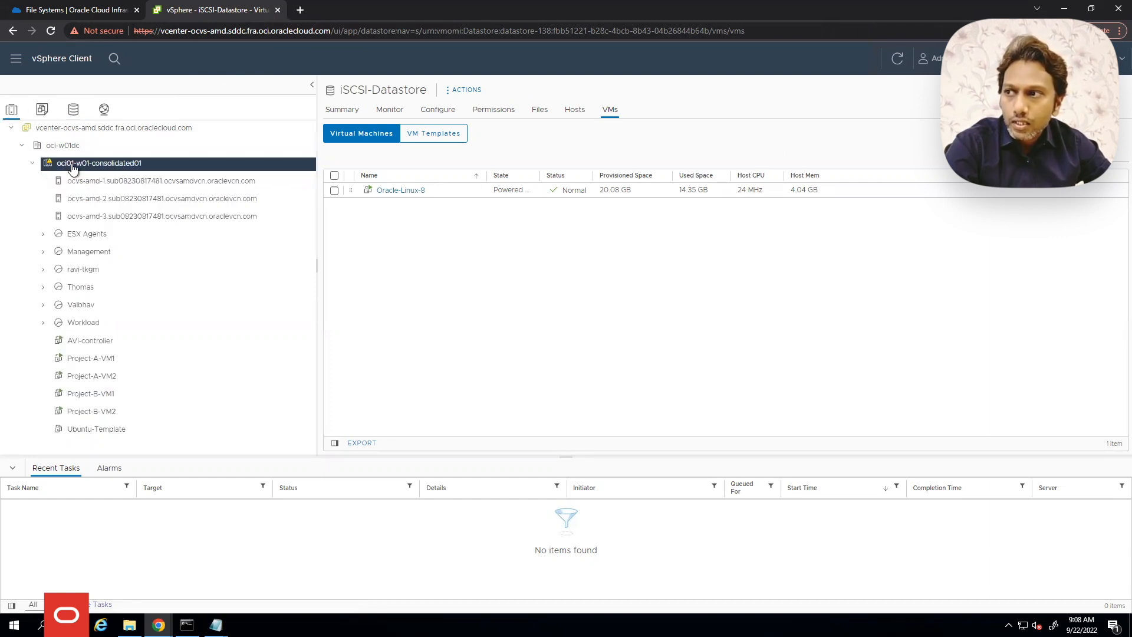
click(178, 180)
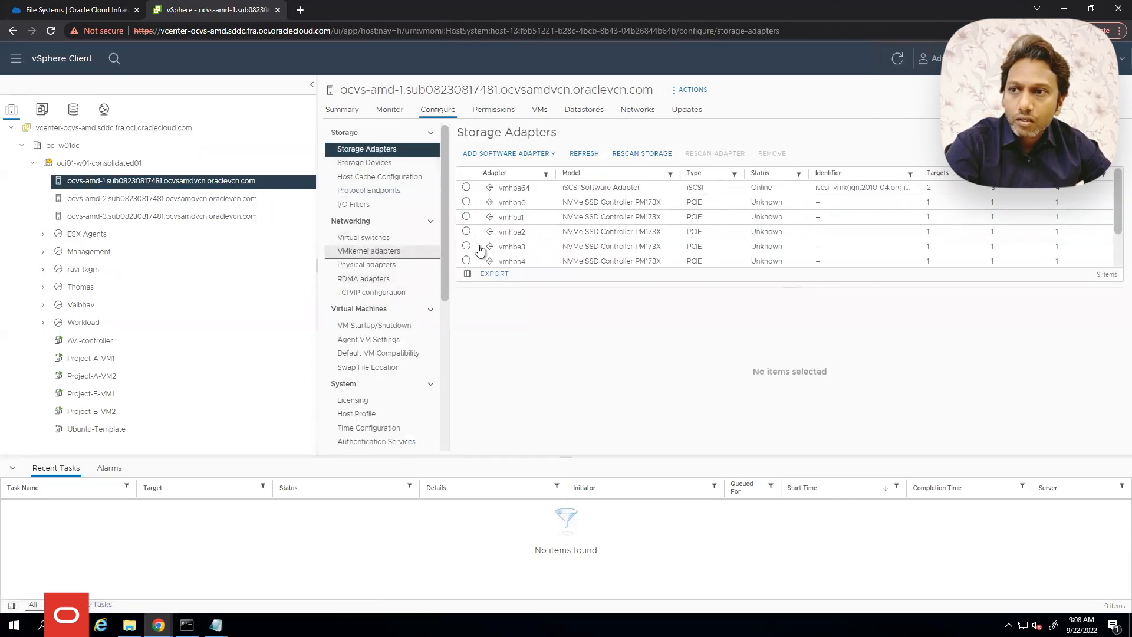
click(430, 253)
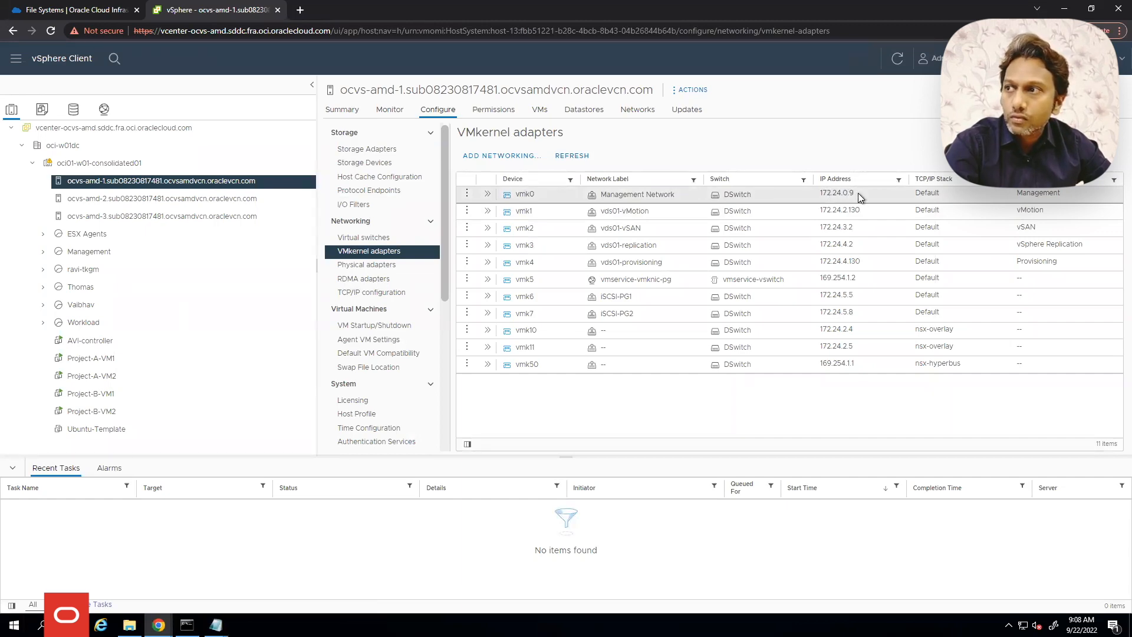
click(100, 11)
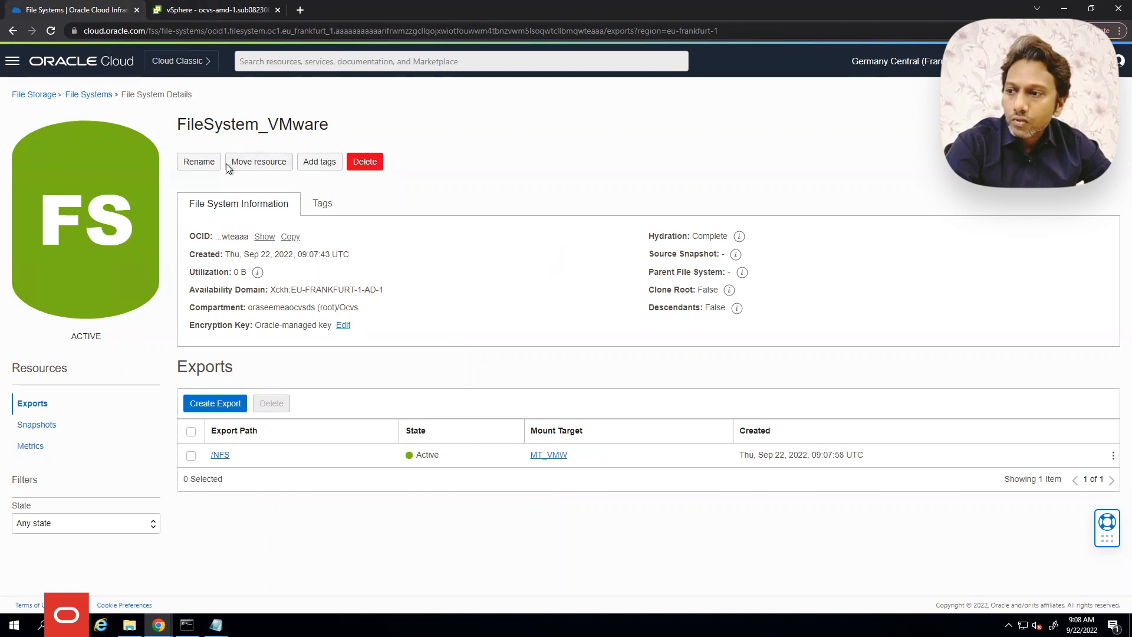
Review the /NFS export options (0.0.0.0/0, Read/Write) unchanged and open mount target MT_VMW
click(221, 456)
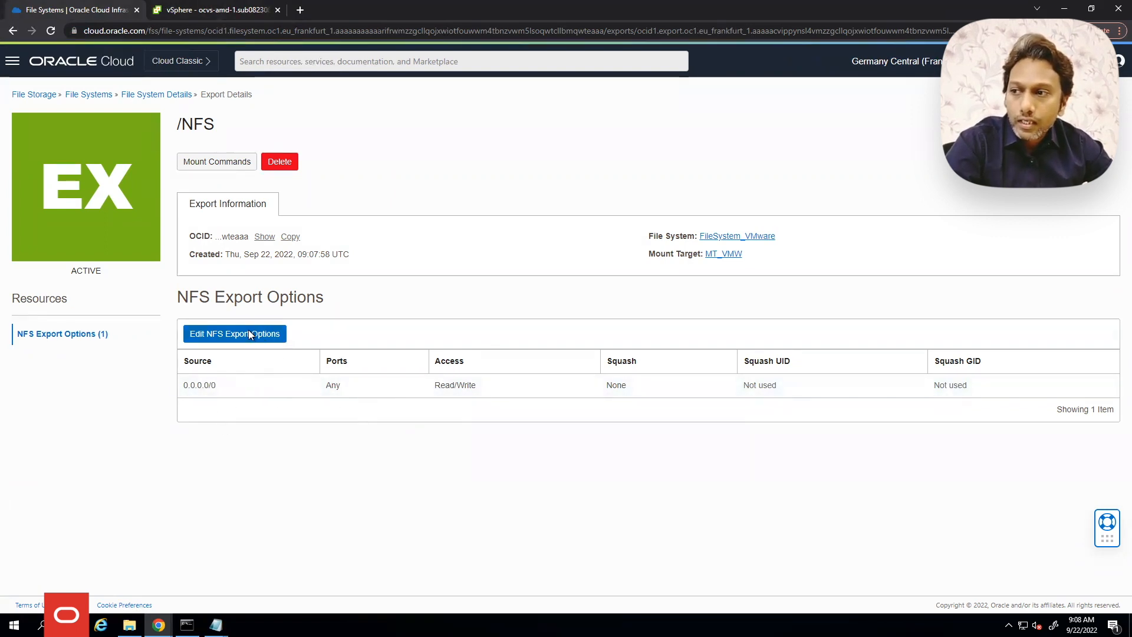
click(263, 336)
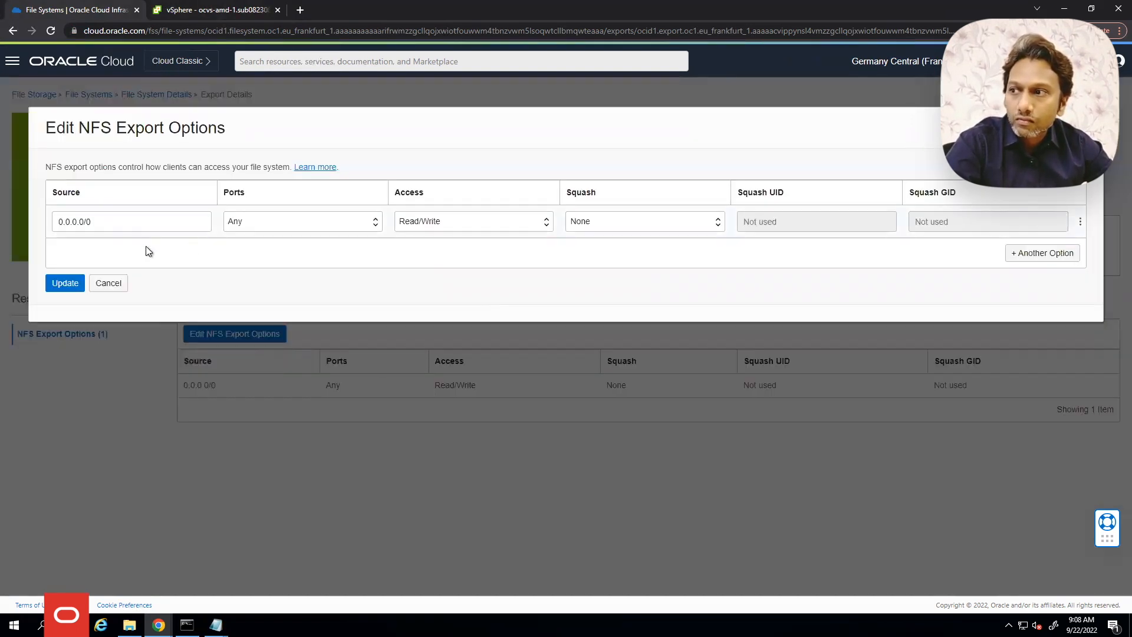
click(116, 286)
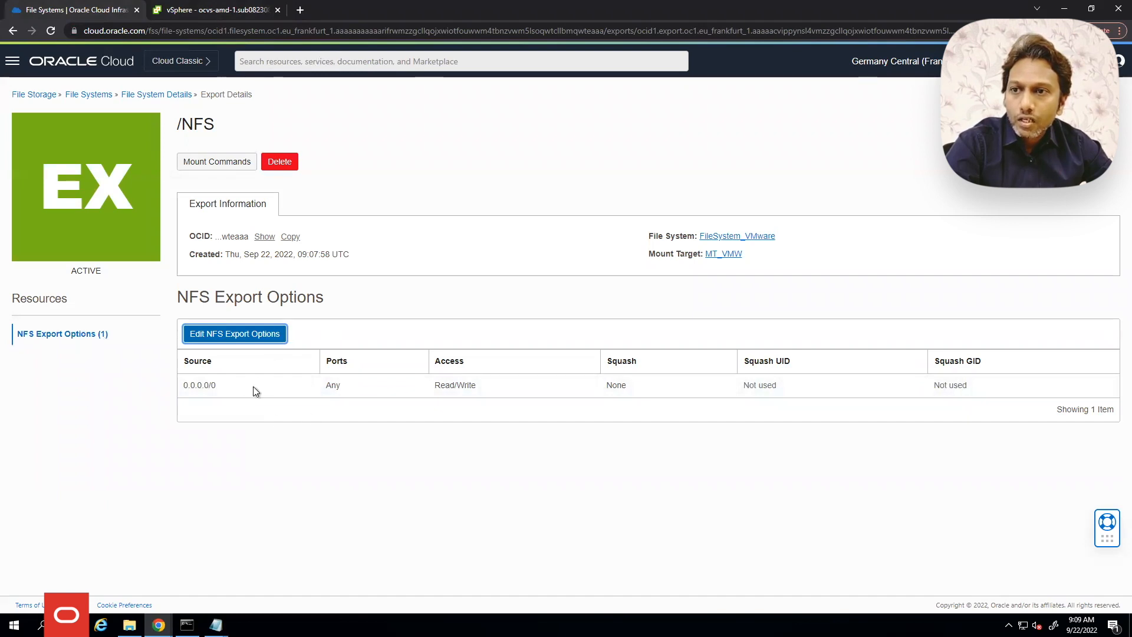
click(727, 253)
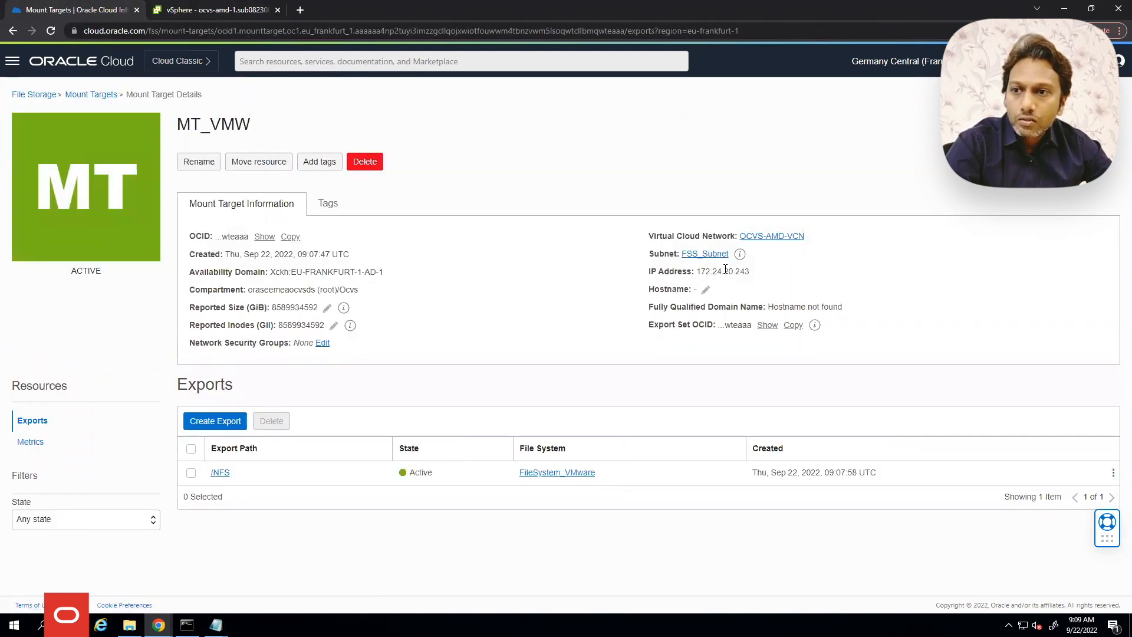
Select MT_VMW's IP address 172.24.20.243, return to Mount Targets and open the main navigation
double_click(729, 272)
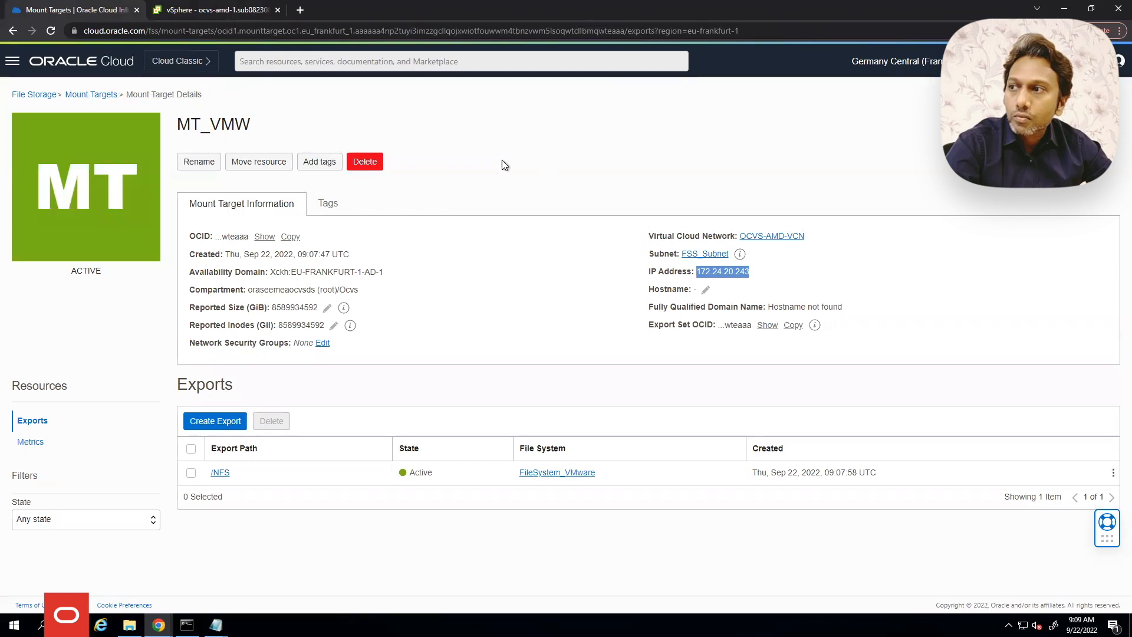
click(90, 96)
click(12, 60)
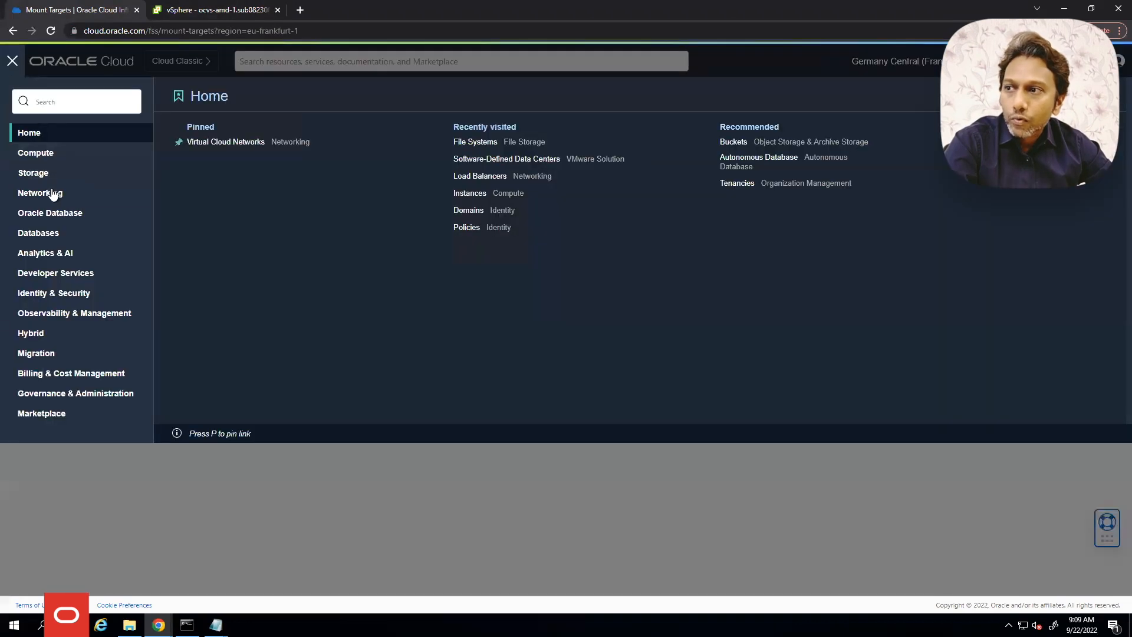
Open the OCVS-AMD-VCN virtual cloud network details
mouse_move(53, 194)
click(223, 153)
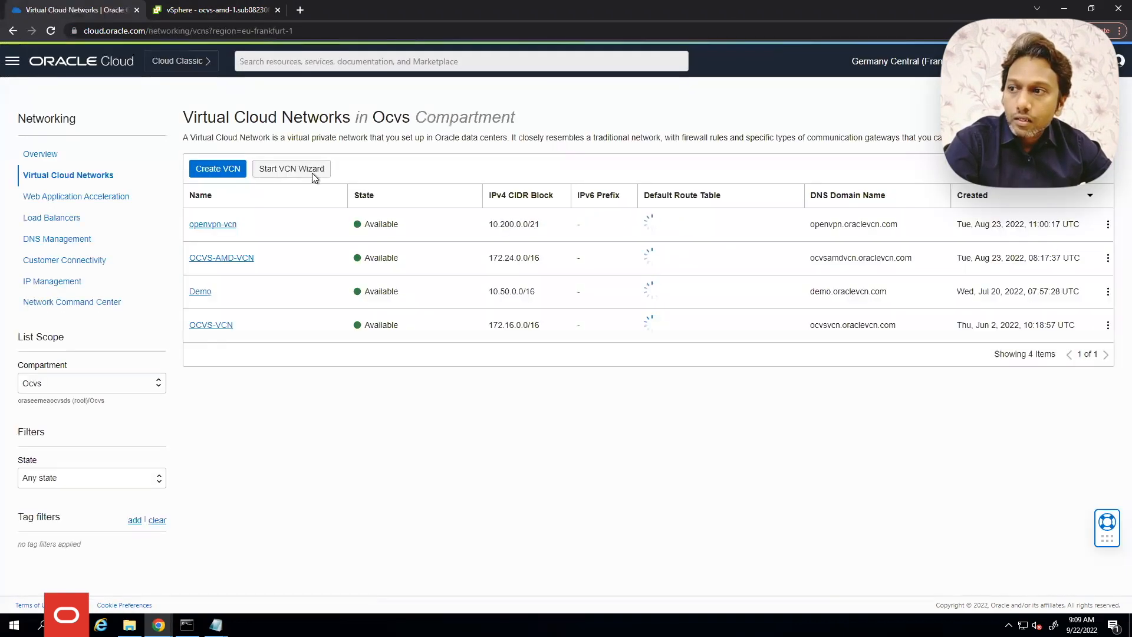
click(244, 248)
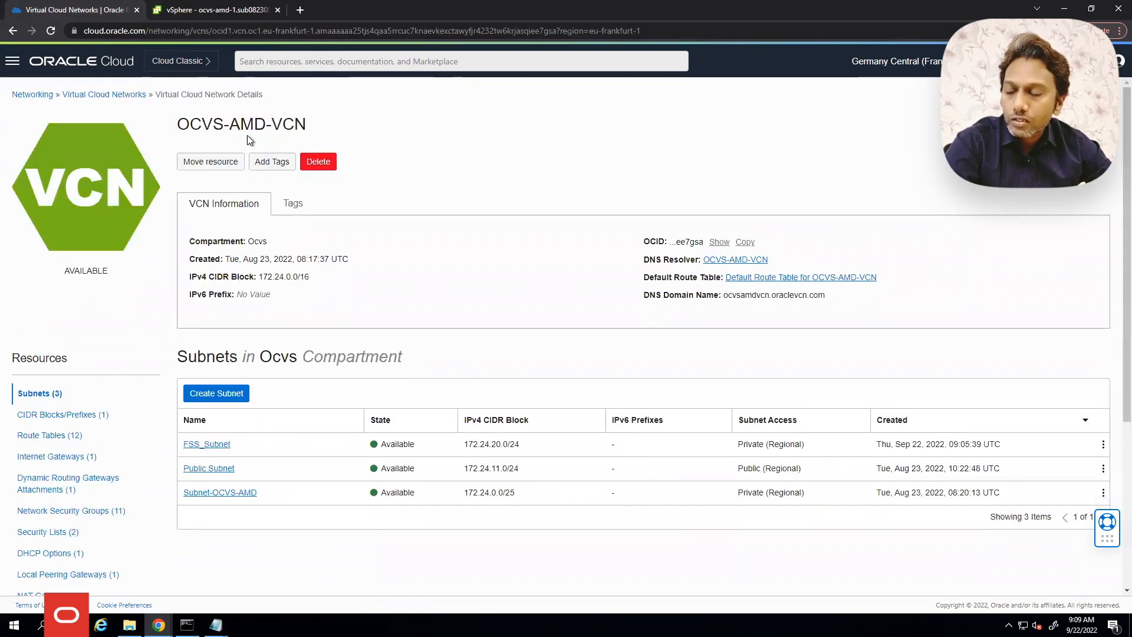
Copy the Subnet-OCVS-AMD CIDR 172.24.0.0/25 and start a new security list
scroll(413, 289, down, 2)
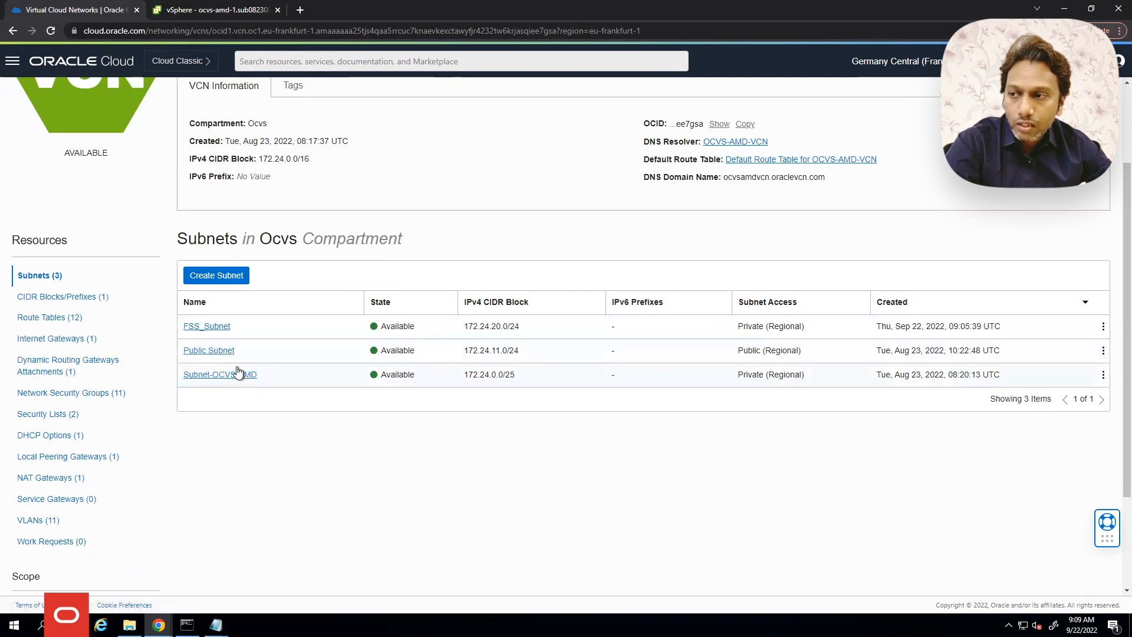
double_click(479, 374)
drag(522, 373, 457, 378)
key(ctrl+c)
click(263, 428)
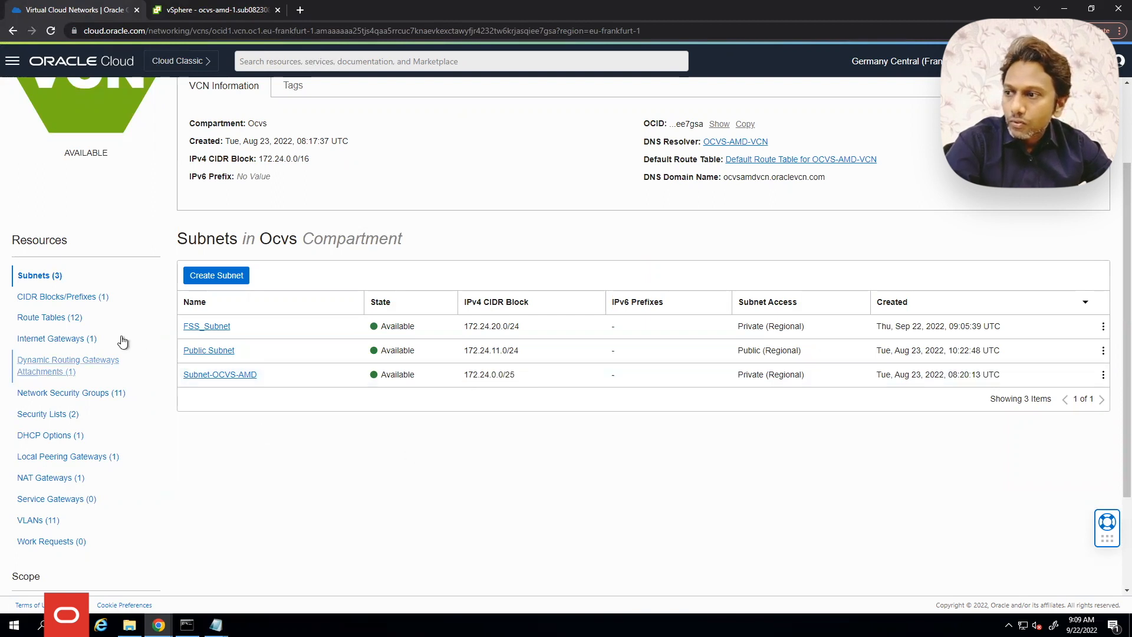
click(23, 416)
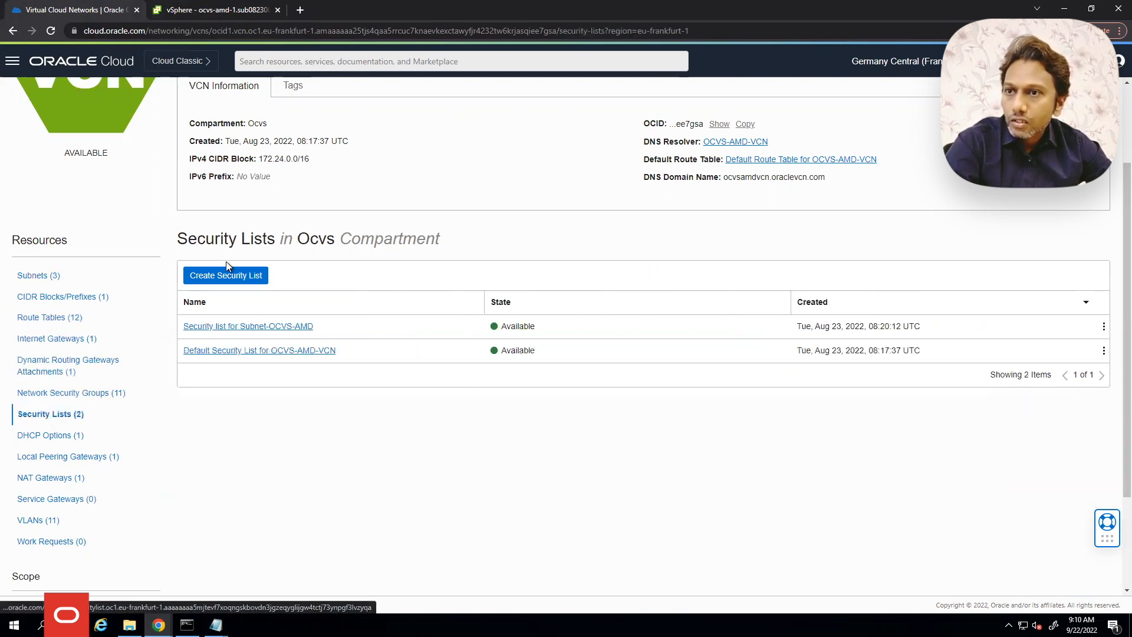
click(255, 274)
Name the list Mount_Target-SL and add TCP ingress from 172.24.0.0/25 on ports 111,2048-2050
click(561, 175)
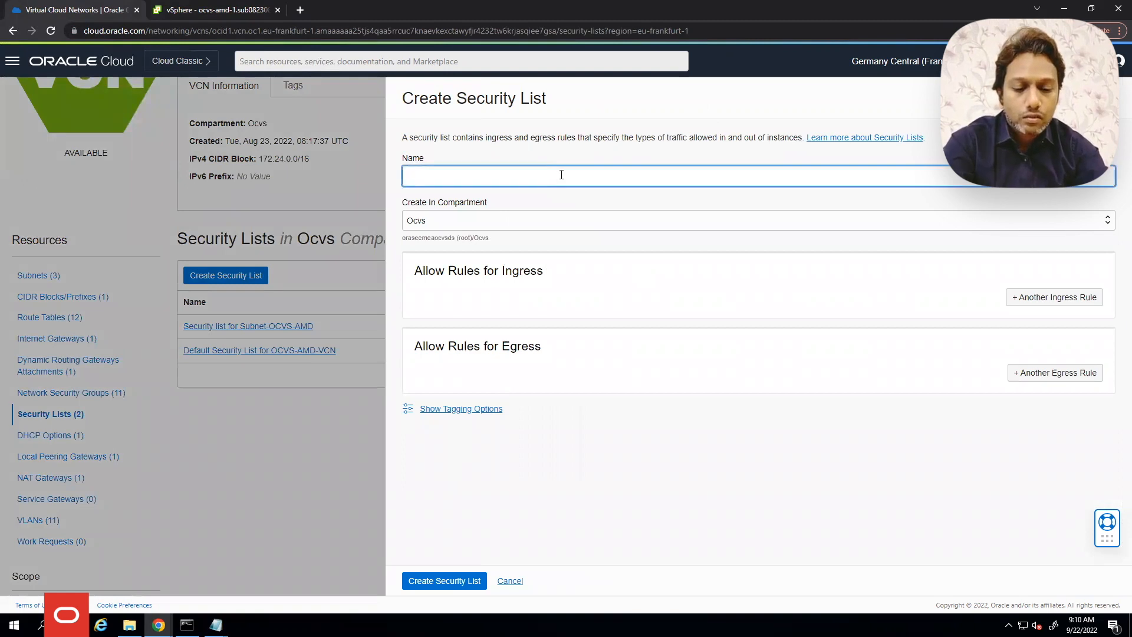
text(Mount_Target-SL)
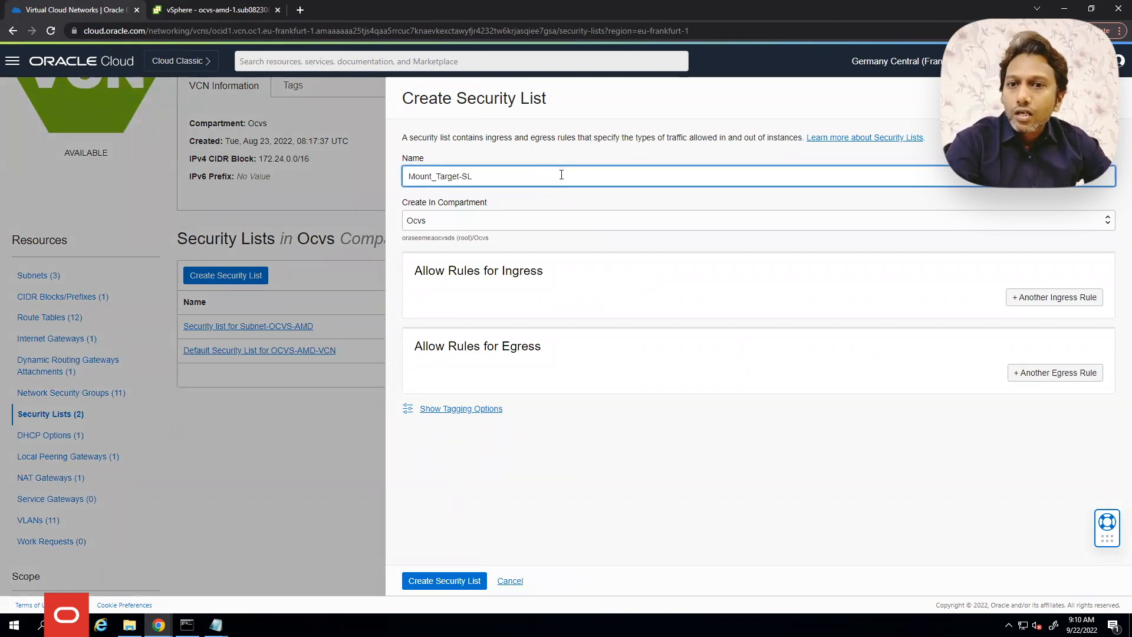
click(1041, 296)
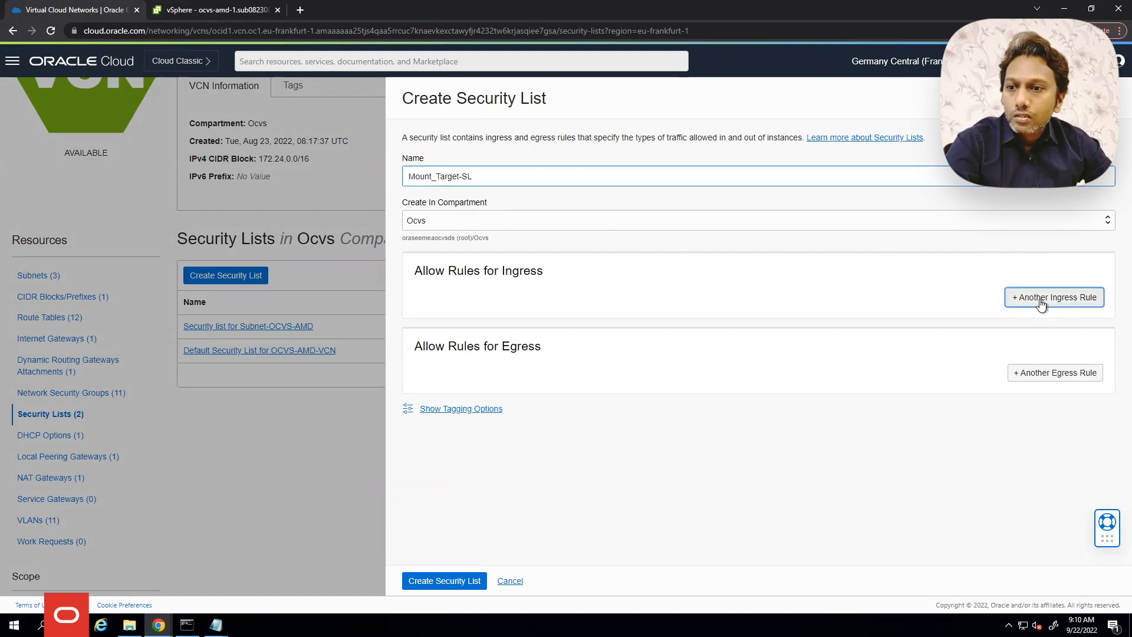
click(683, 402)
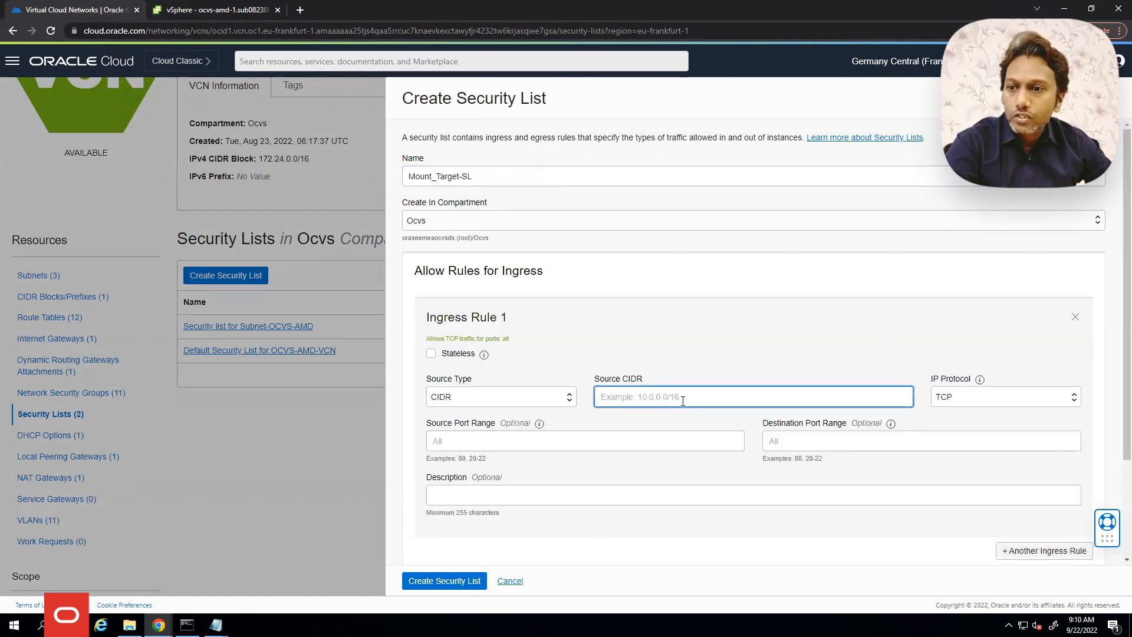
key(ctrl+v)
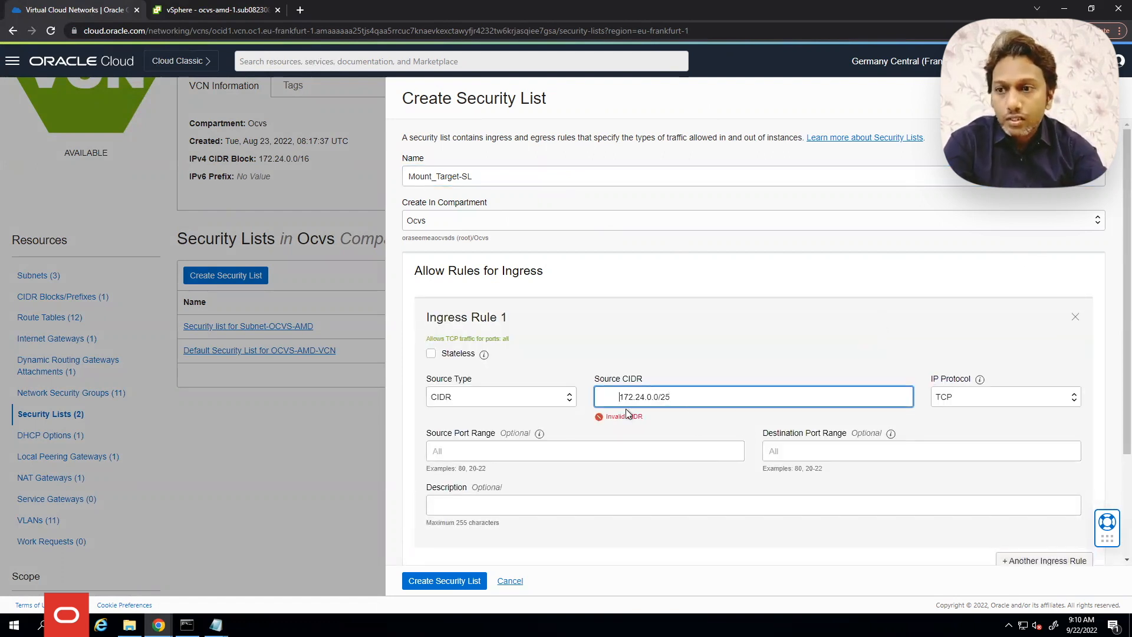
key(BackSpace)
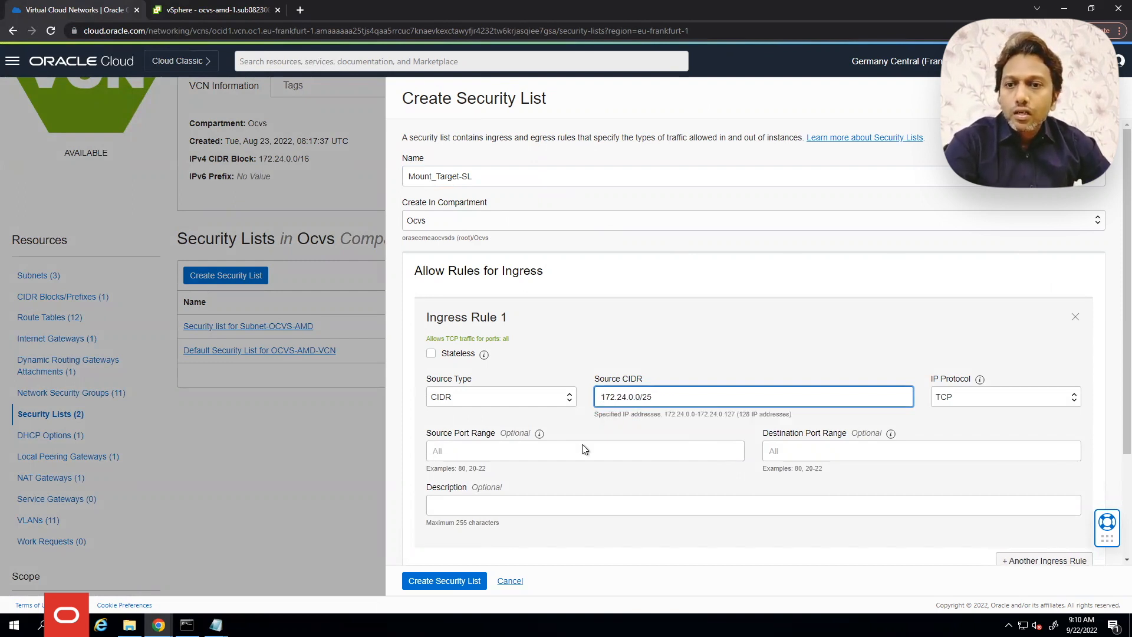
scroll(814, 358, down, 3)
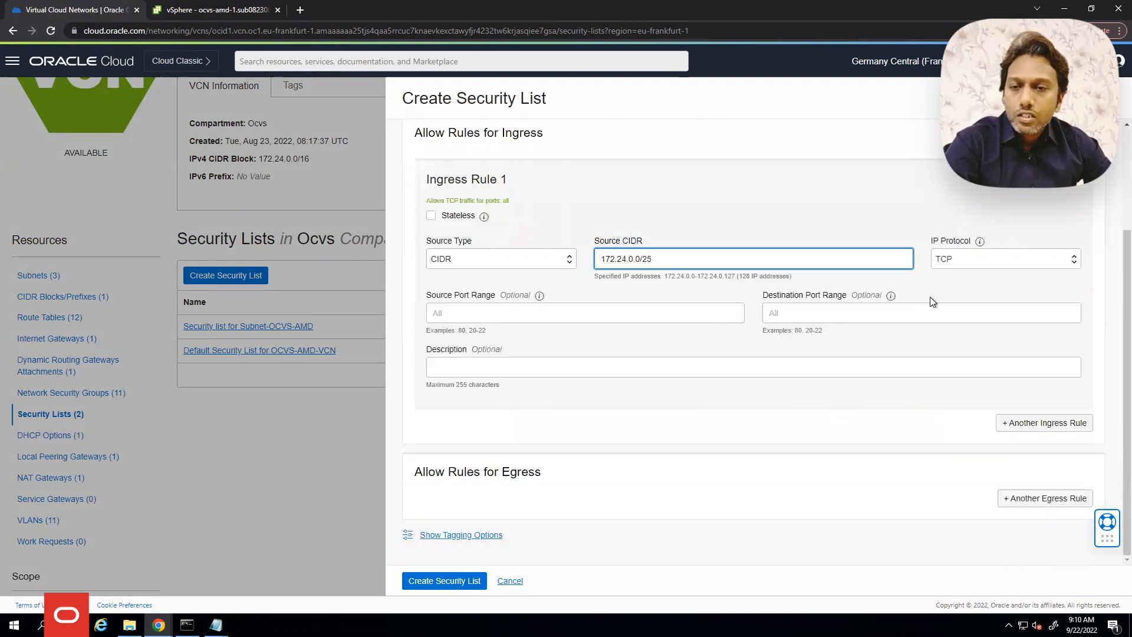
click(816, 310)
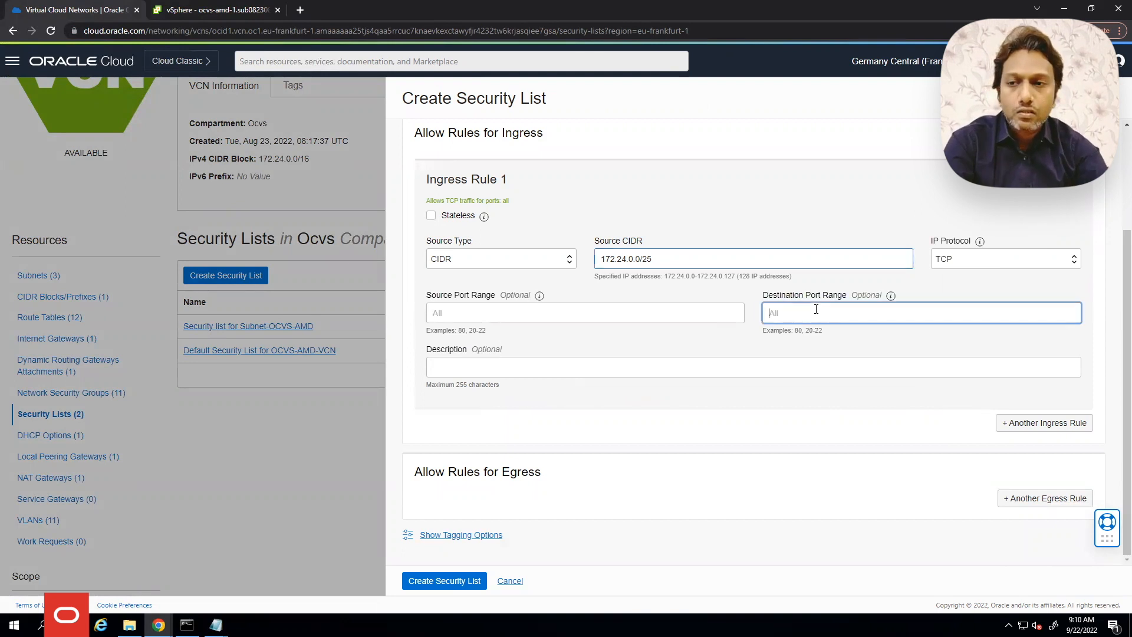
text(111)
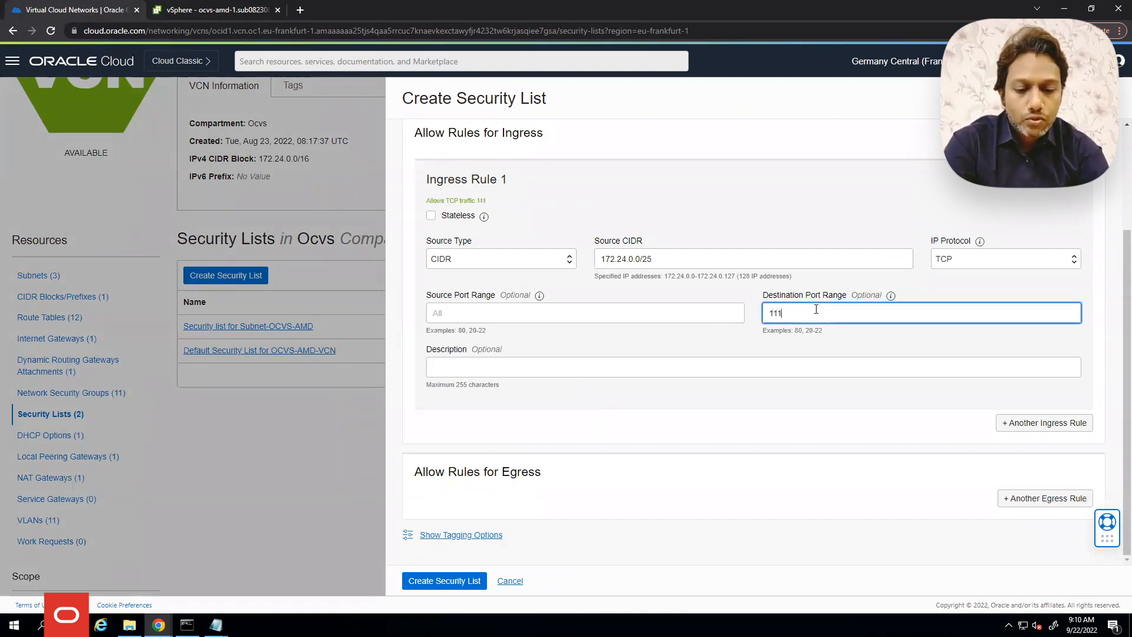
text(,2048-2050)
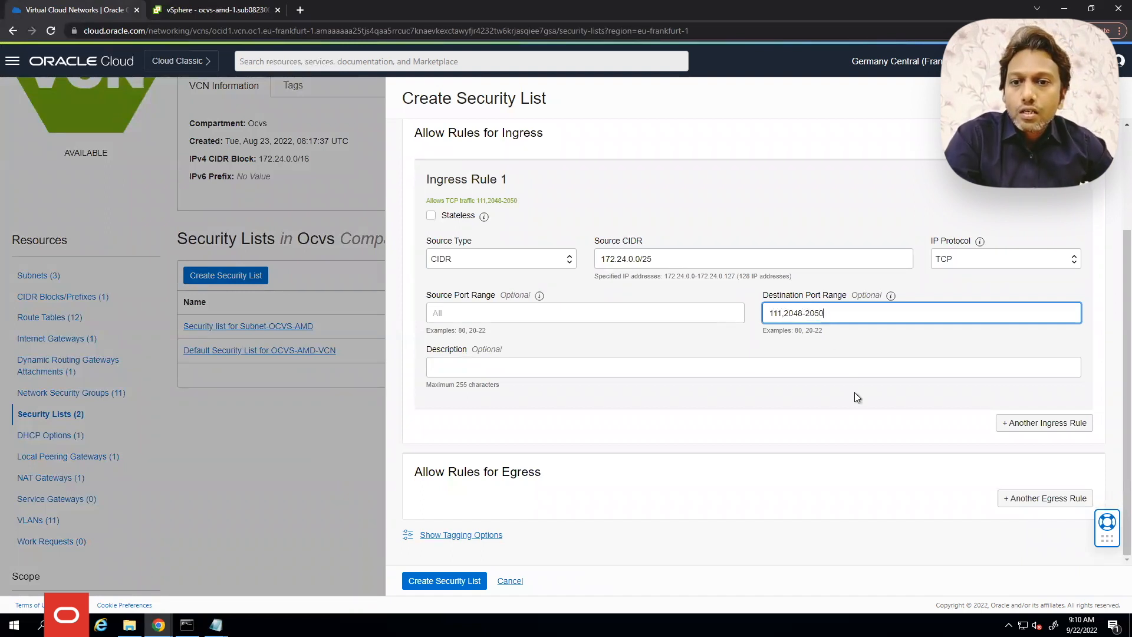
Add a second ingress rule: UDP from 172.24.0.0/25 on ports 111,2048
click(1042, 423)
scroll(997, 412, down, 2)
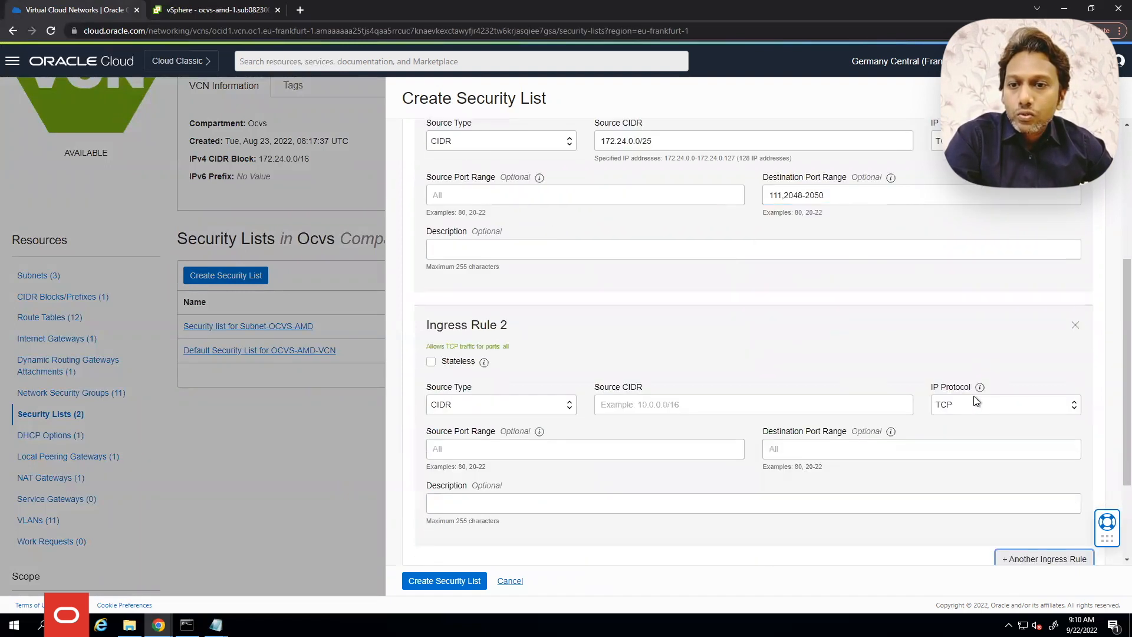
click(953, 405)
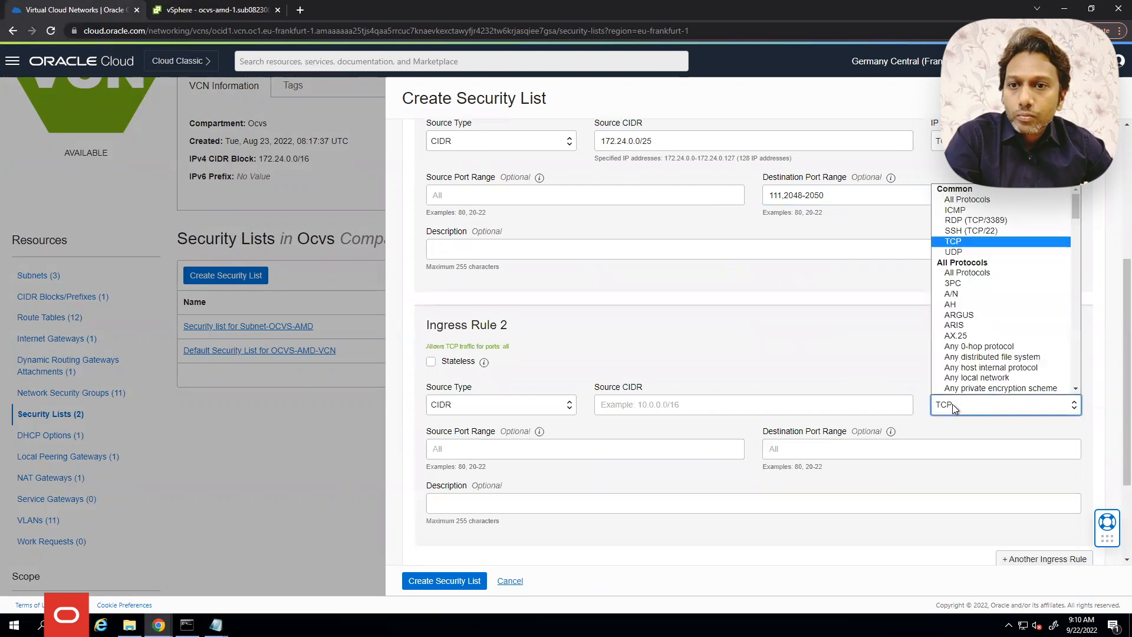
click(953, 252)
click(673, 407)
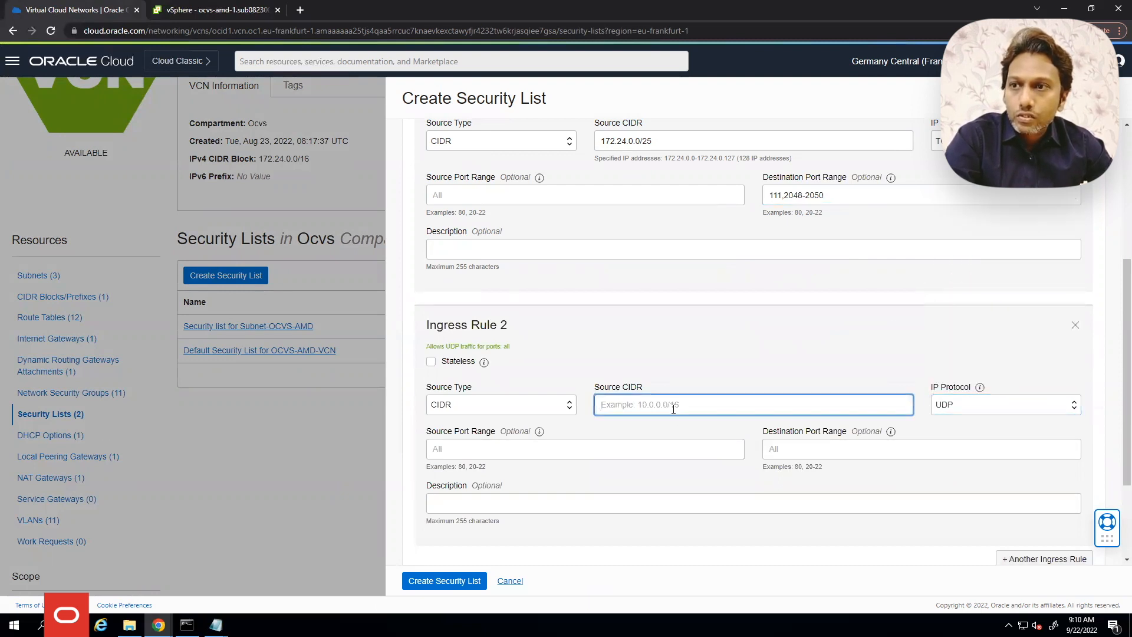
drag(650, 142, 587, 158)
key(ctrl+c)
click(613, 405)
key(ctrl+v)
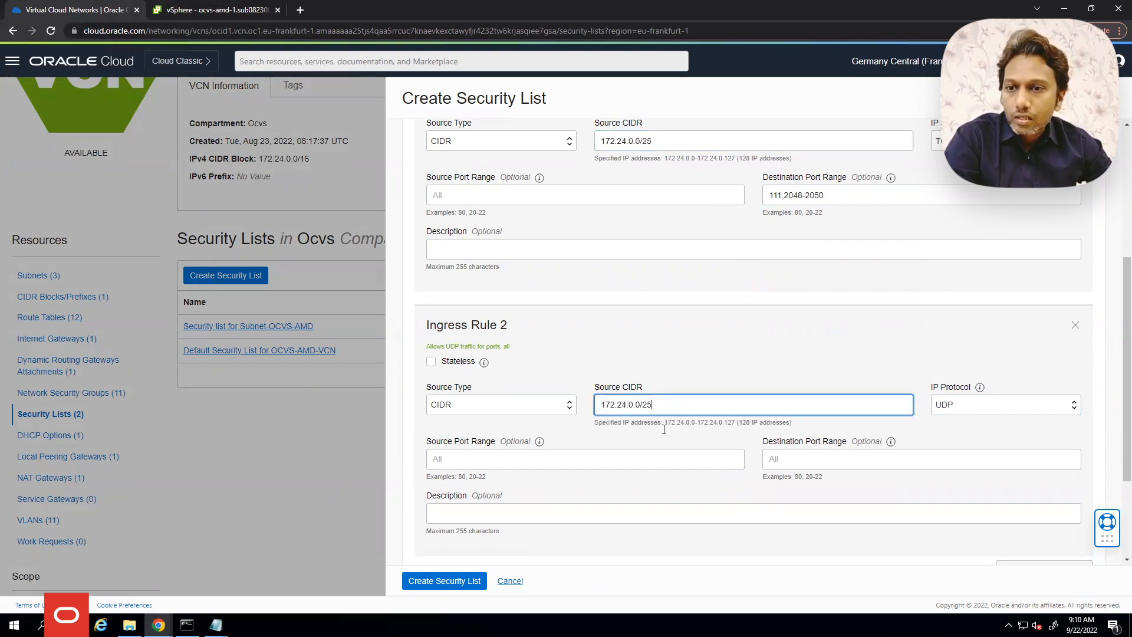
click(796, 461)
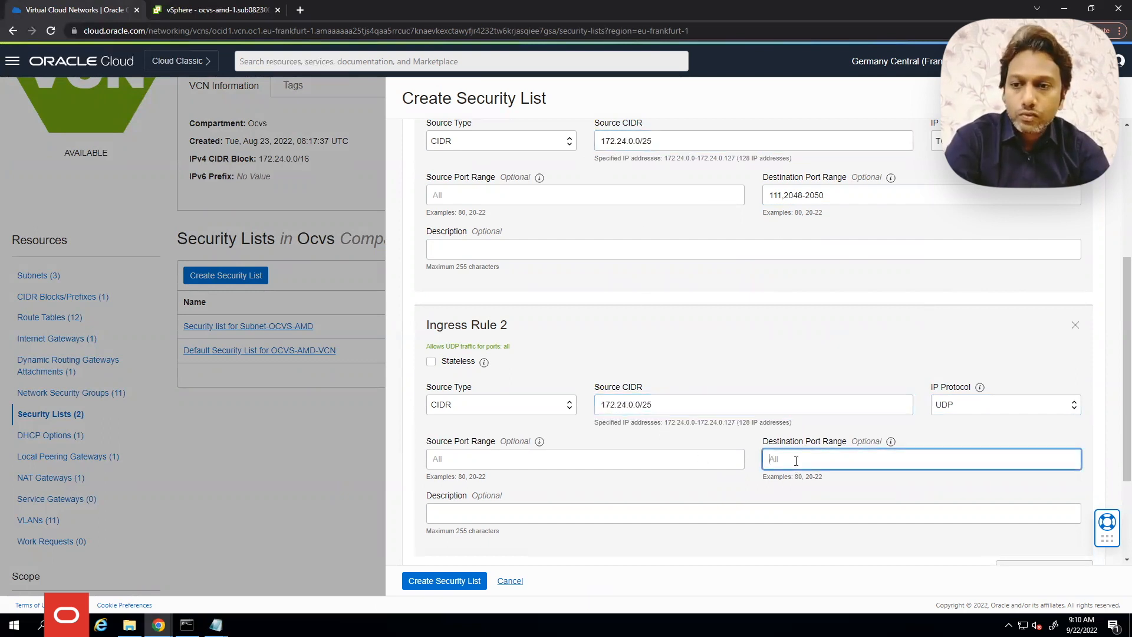
text(111,2048)
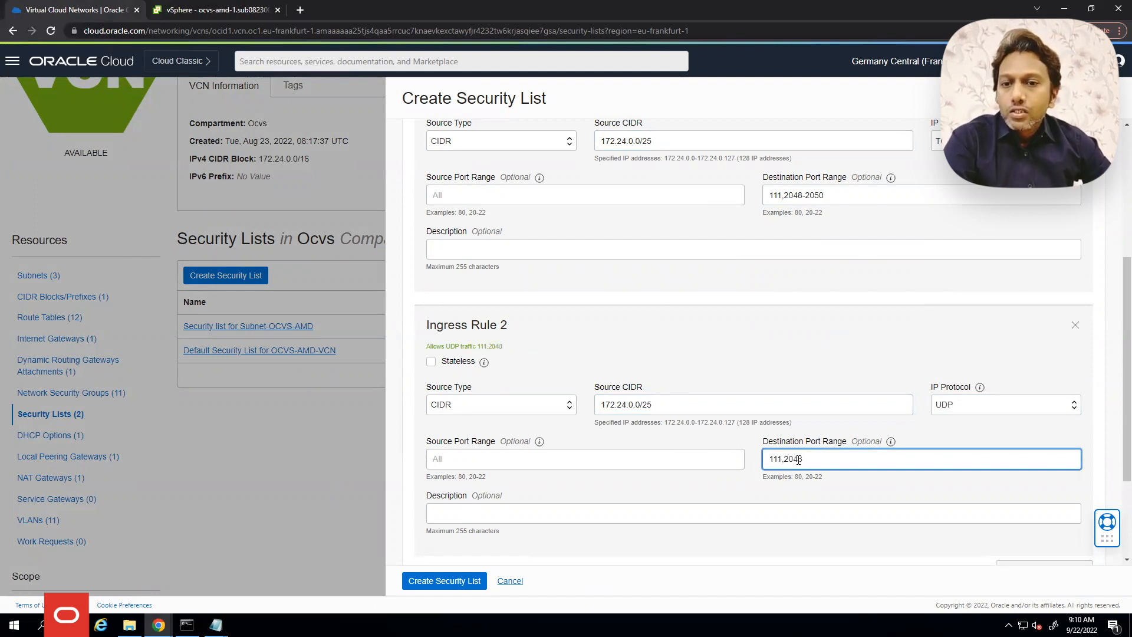
Add an all-protocols egress rule to 0.0.0.0/0 and create Mount_Target-SL
scroll(826, 472, down, 3)
click(1023, 505)
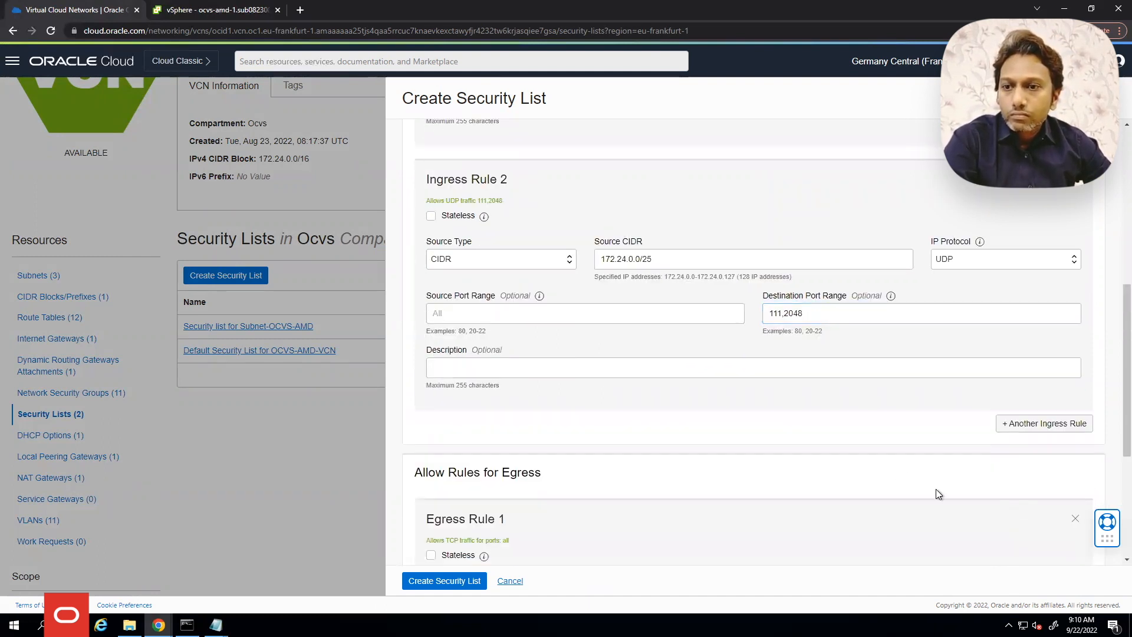
scroll(824, 346, down, 4)
click(730, 344)
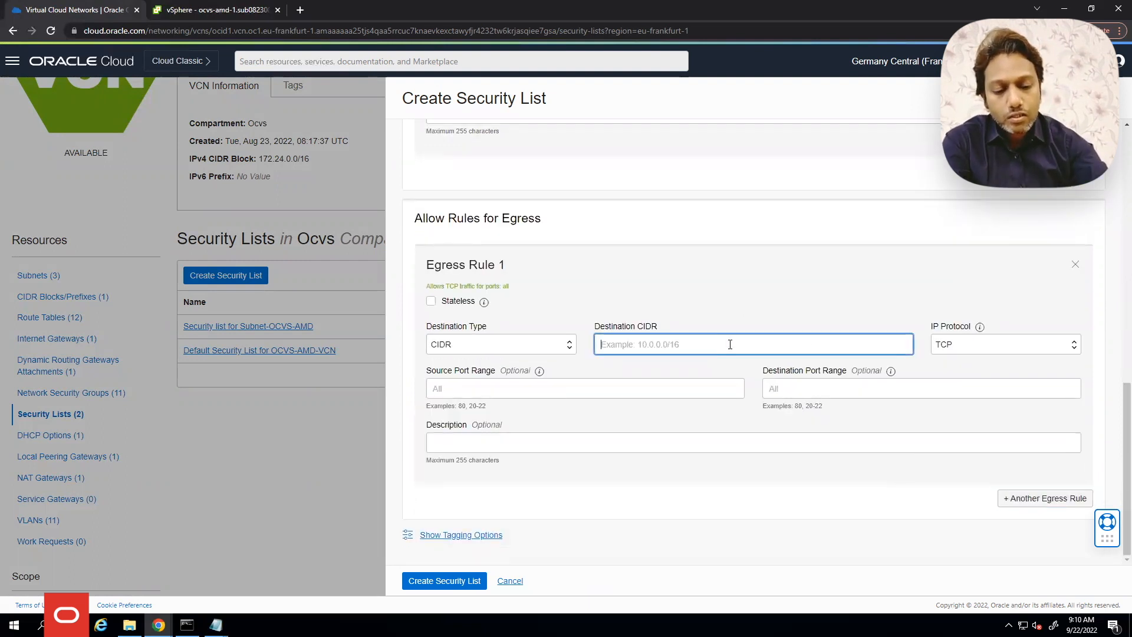
text(0.0.0)
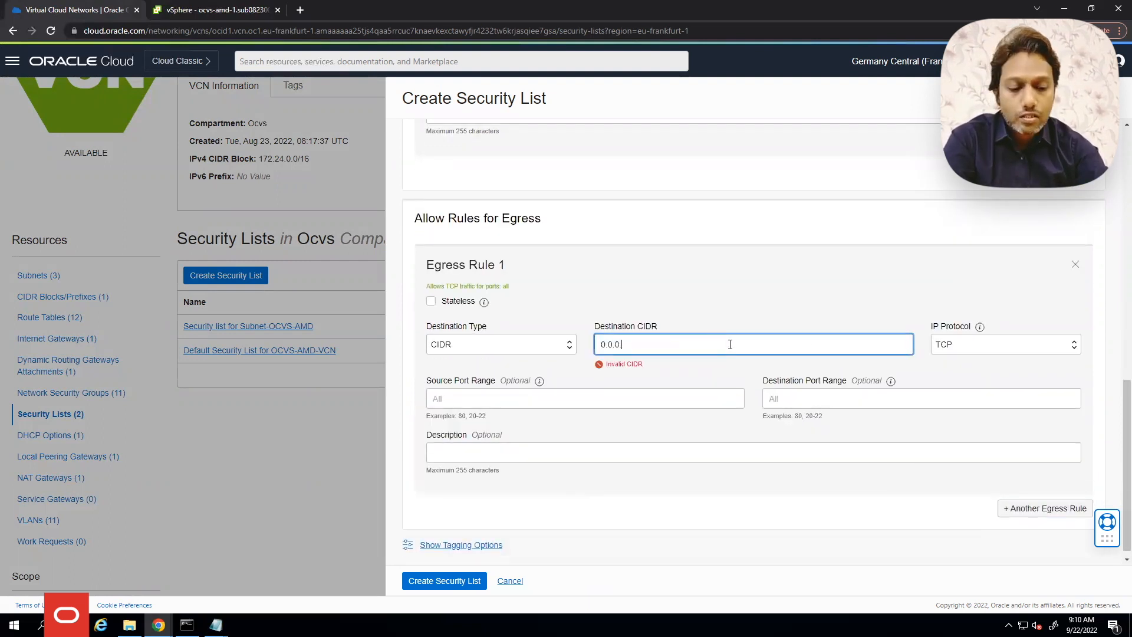
text(.0/0)
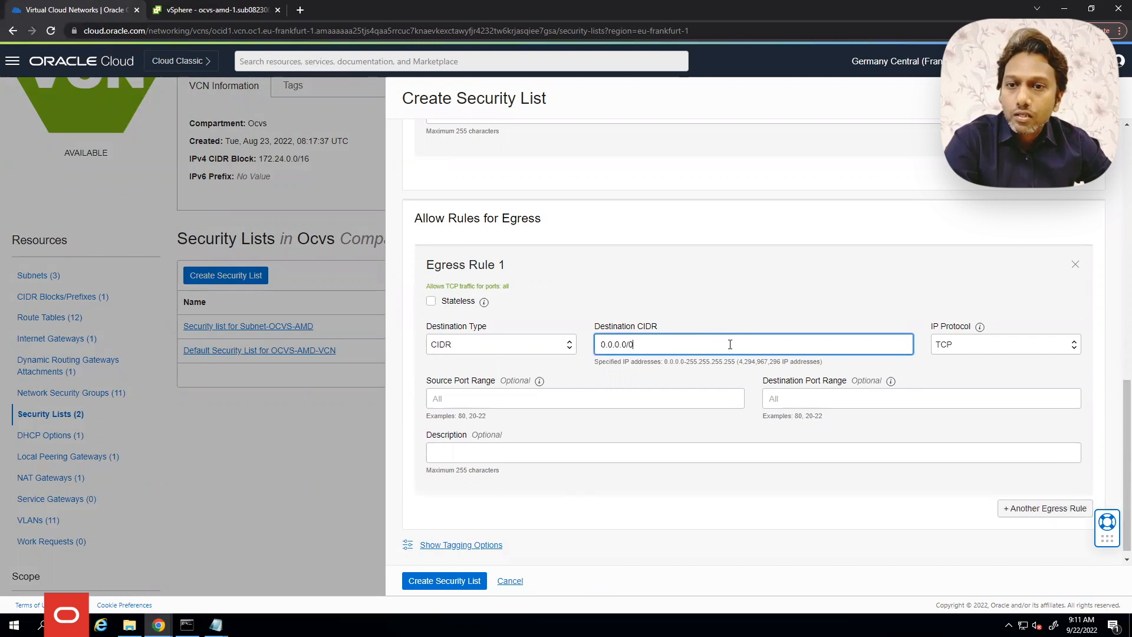
click(979, 345)
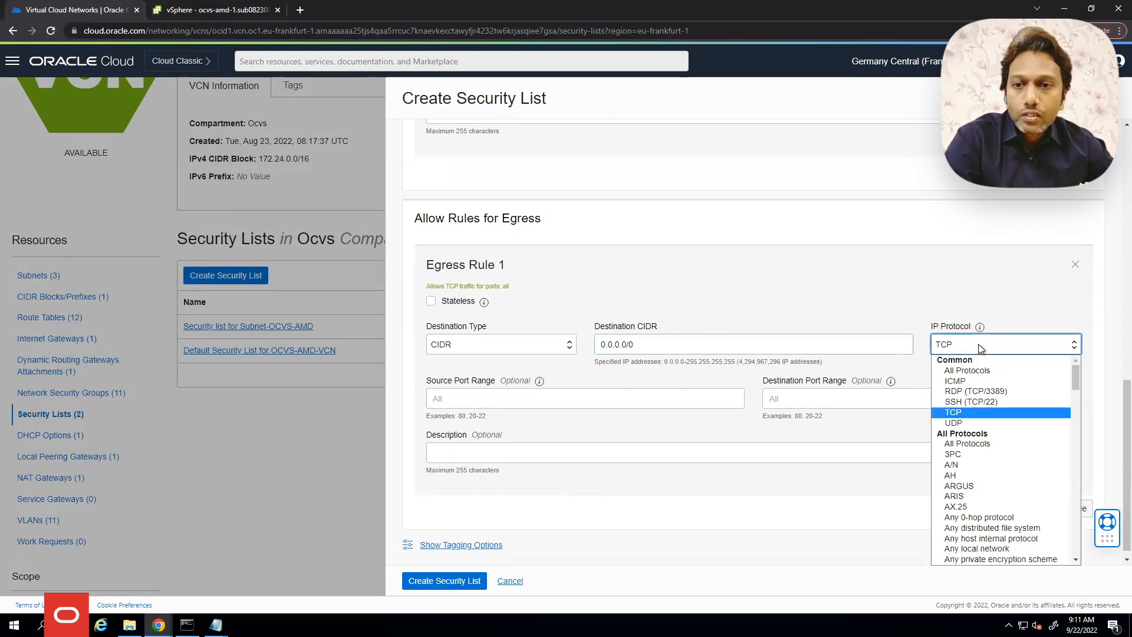
click(970, 372)
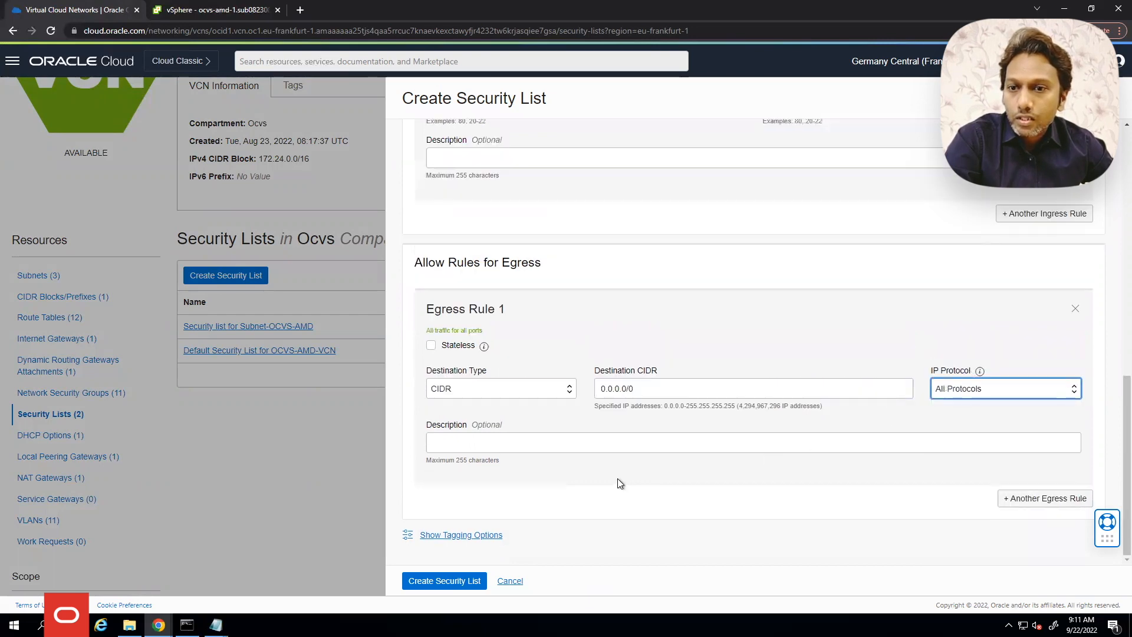
click(453, 582)
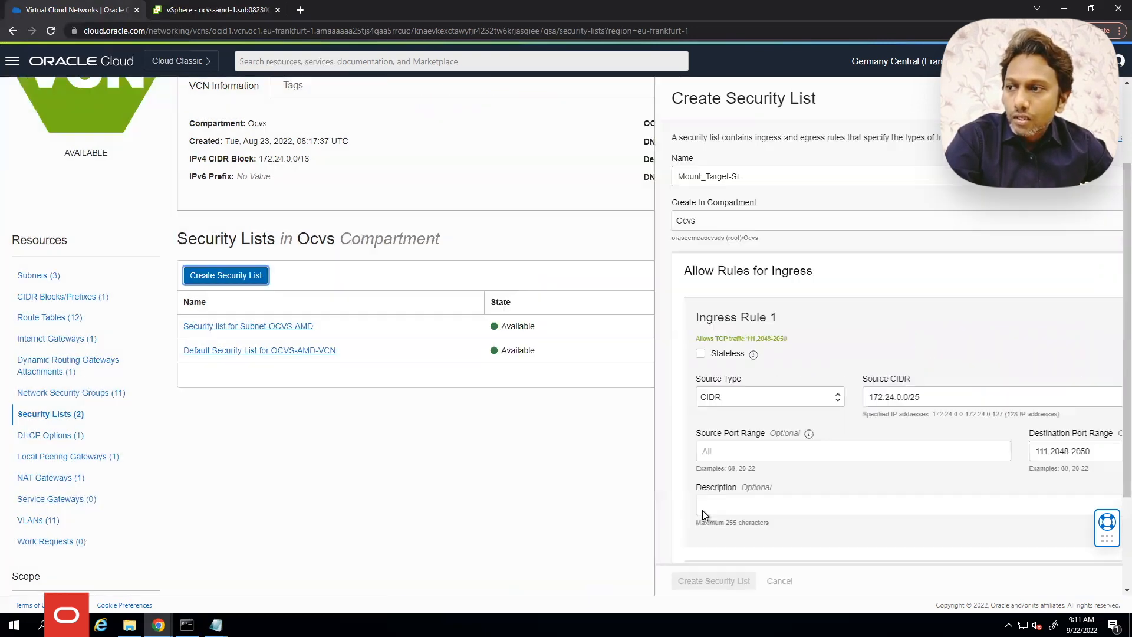
Start list ESXi Host SL with TCP ingress from 172.24.20.0/24 on ports 111,2048-2050
click(253, 278)
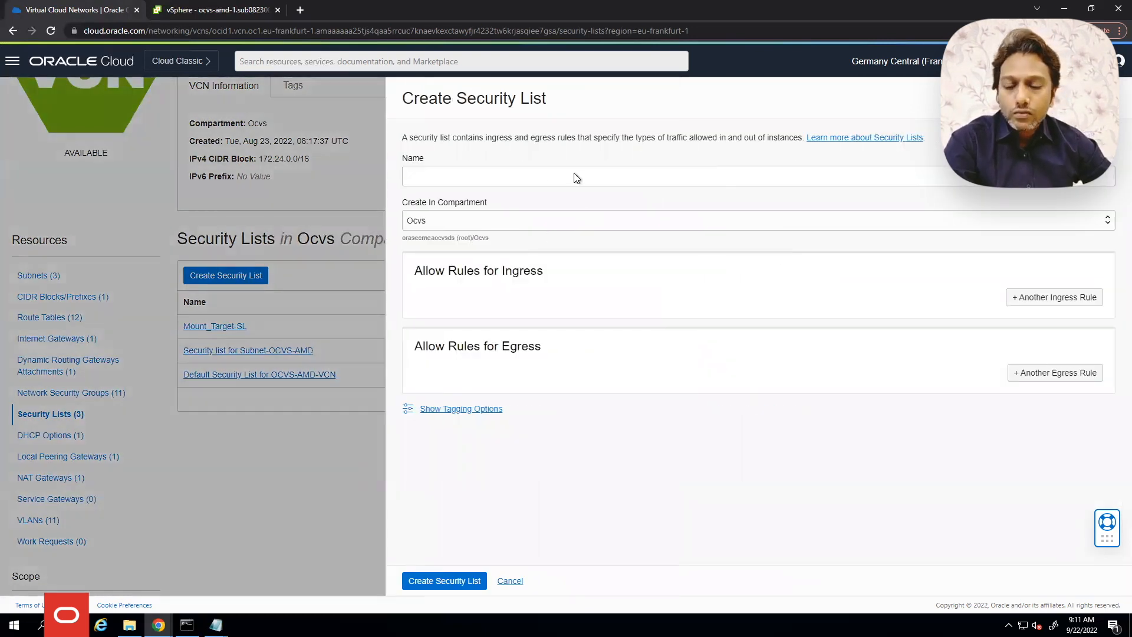
click(525, 176)
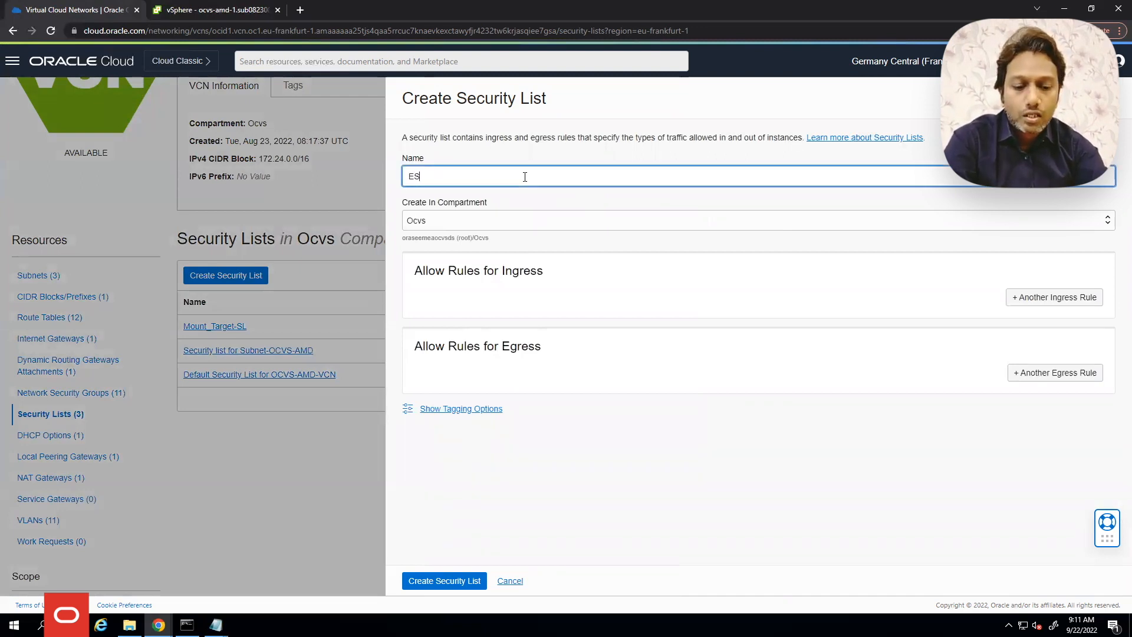
text(ESXi Host SL)
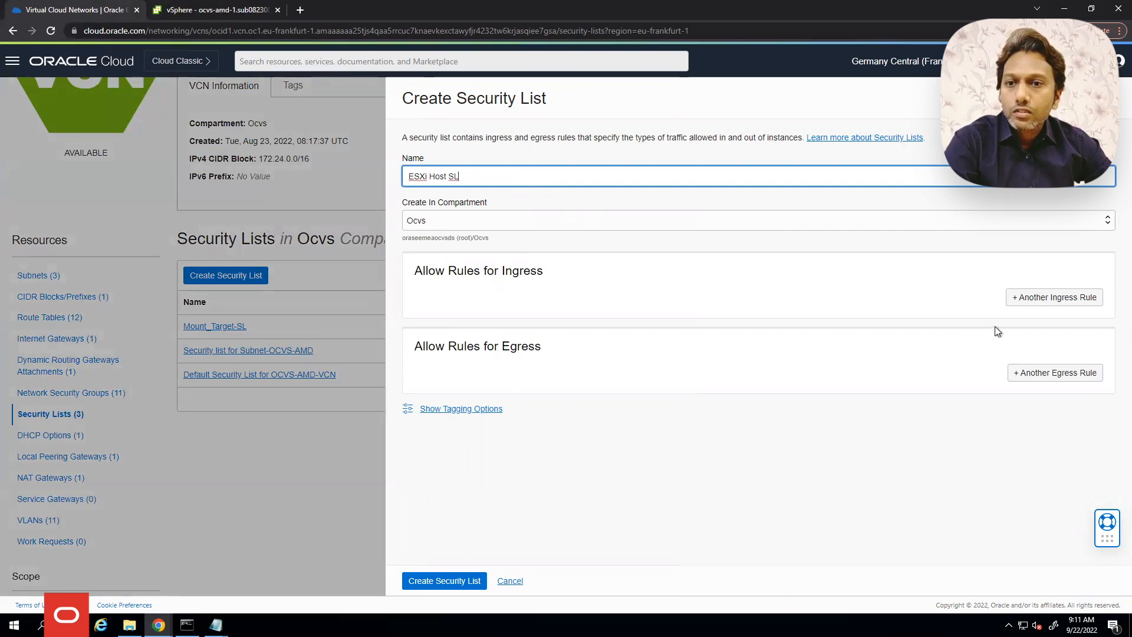
click(1024, 298)
scroll(855, 339, down, 2)
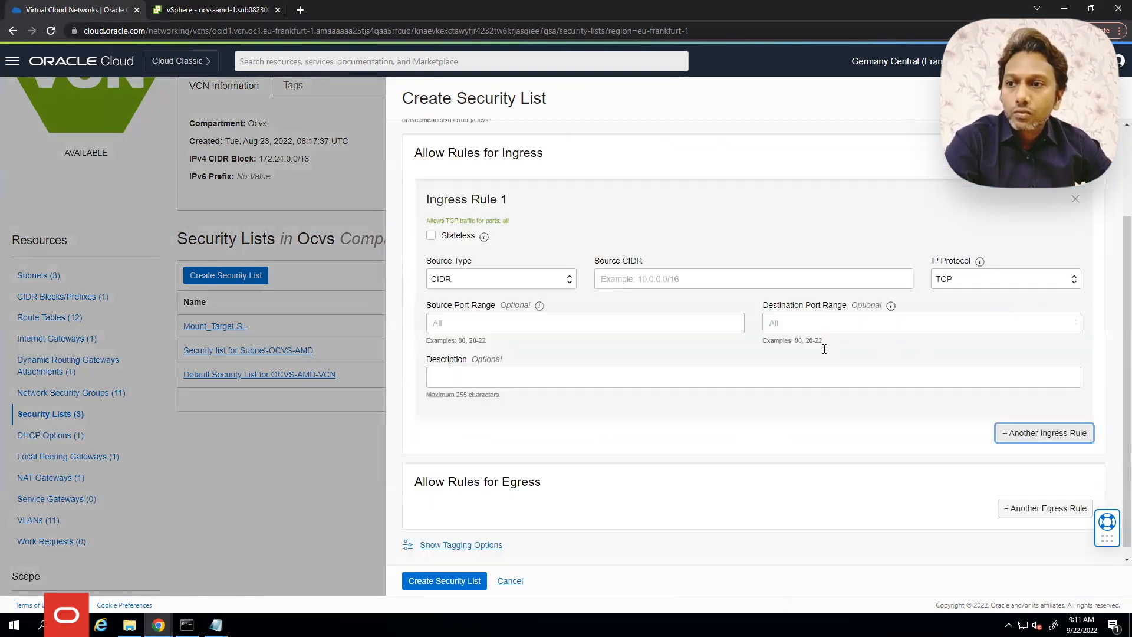
click(644, 287)
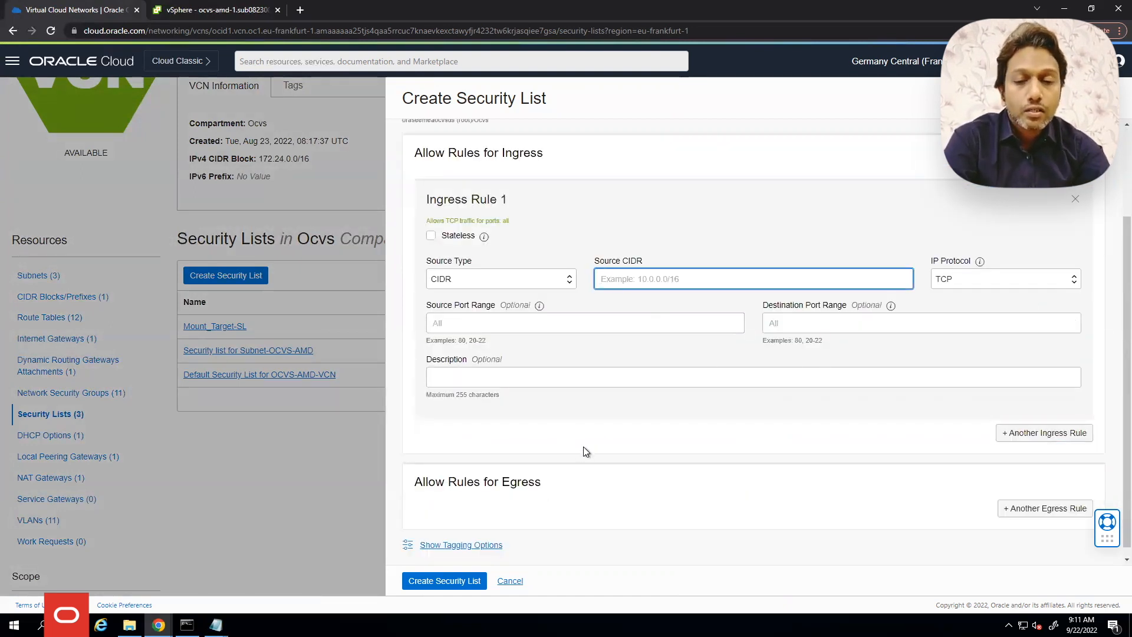
text(172.)
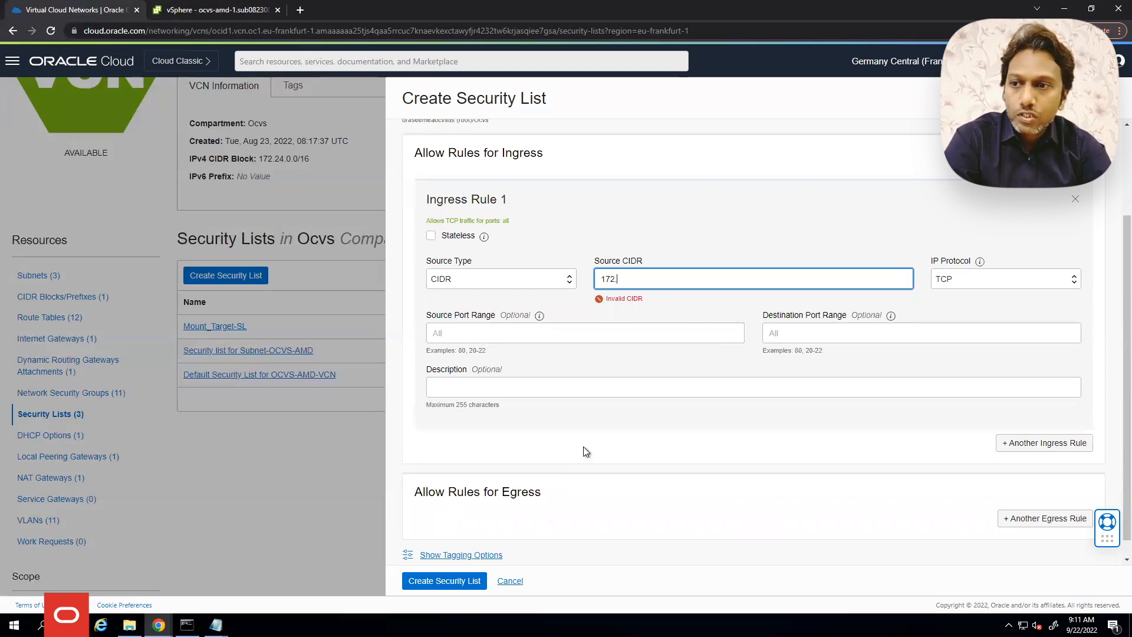
text(24.20.0/24)
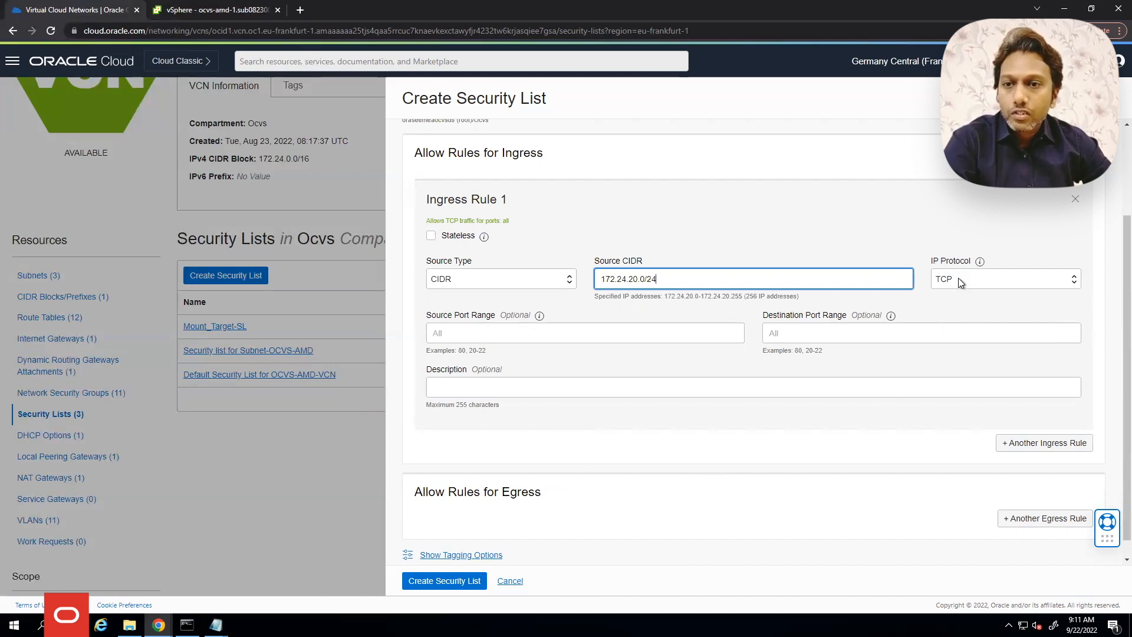
click(813, 333)
text(111,2048-2050)
Add a second UDP ingress rule with source 172.24.20.0/24
click(1041, 443)
scroll(974, 426, down, 3)
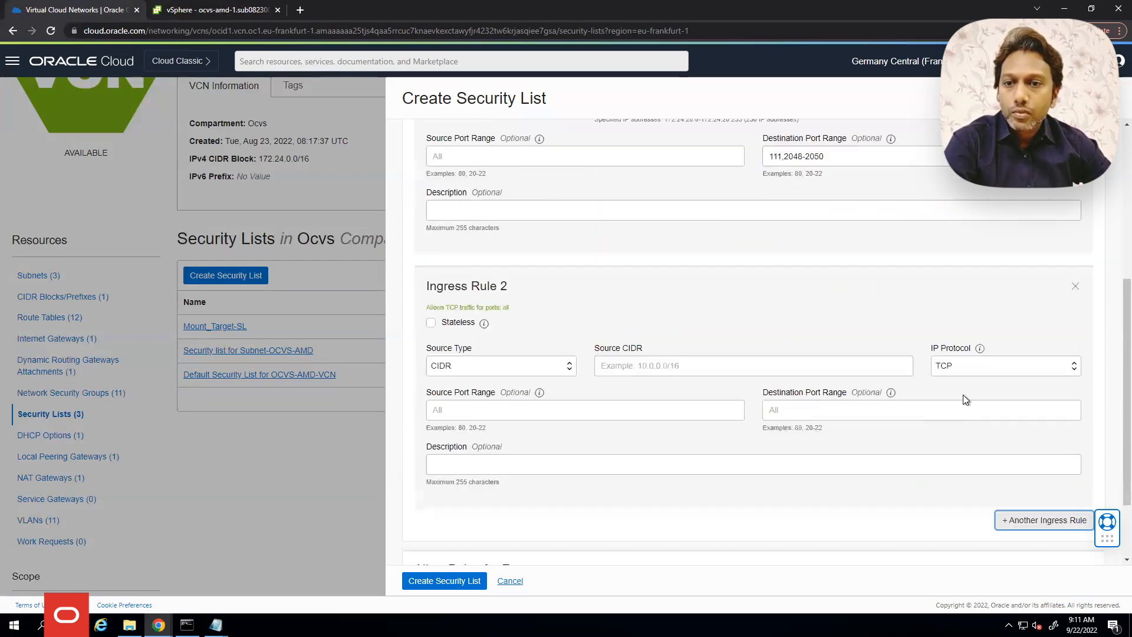
click(954, 370)
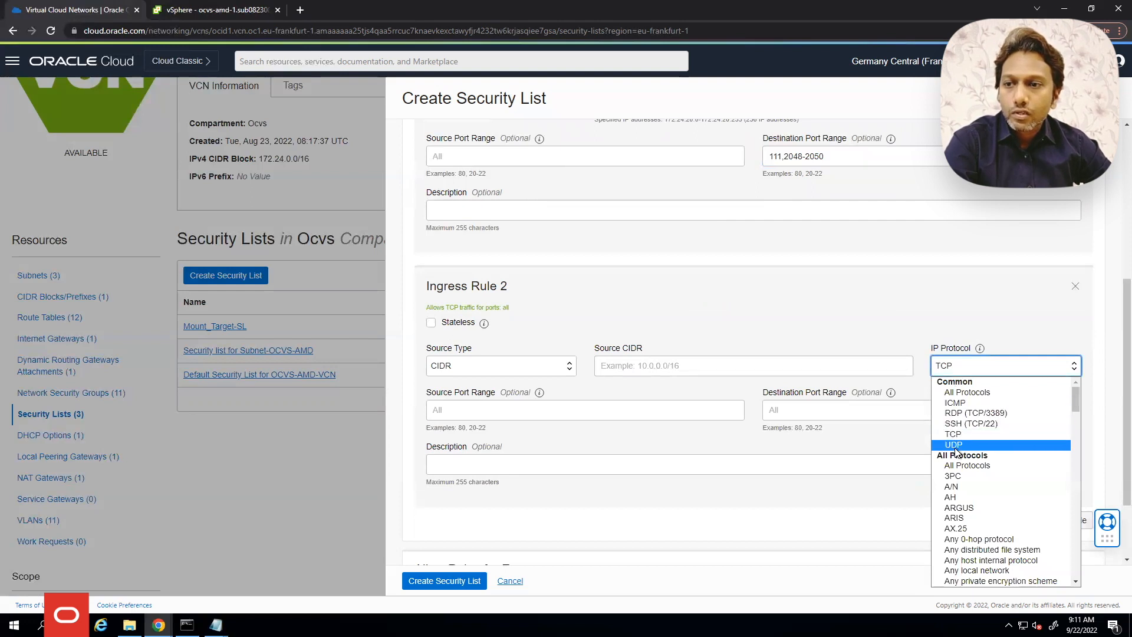
click(967, 435)
click(693, 370)
scroll(652, 241, up, 2)
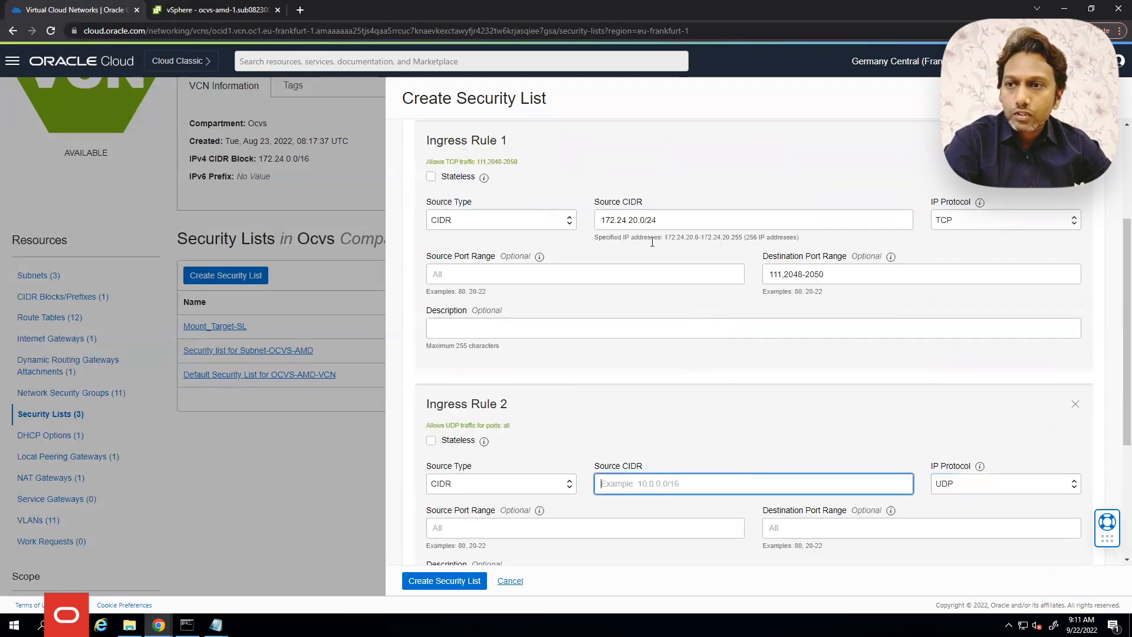
triple_click(627, 222)
key(ctrl+c)
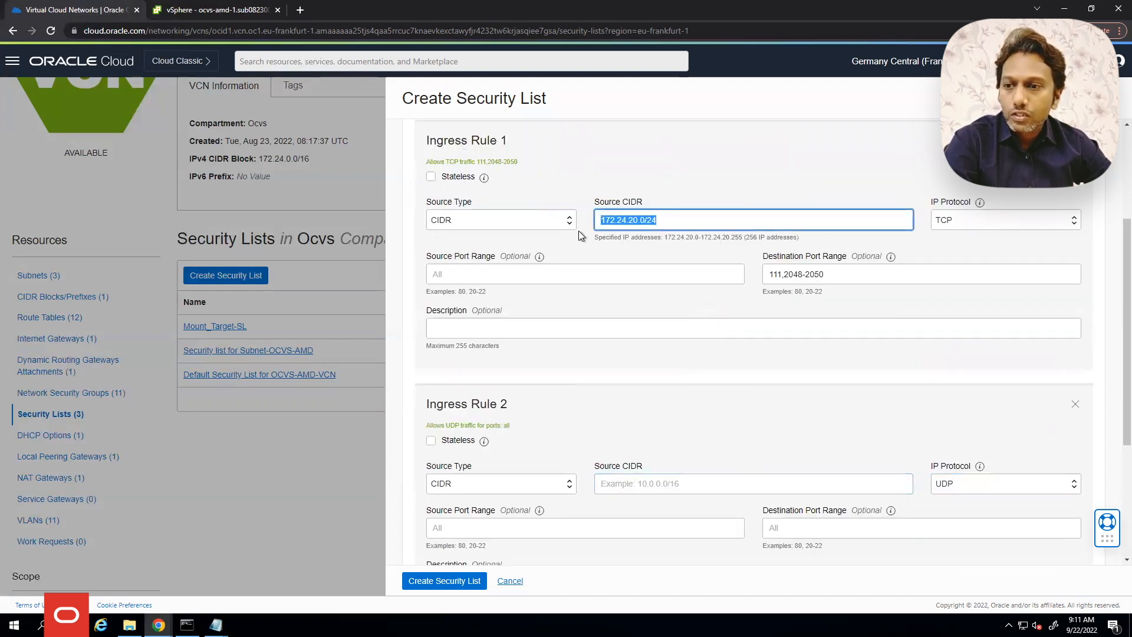
click(645, 482)
key(ctrl+v)
Add an all-protocols egress rule to 0.0.0.0/0 and create ESXi Host SL
scroll(812, 419, down, 3)
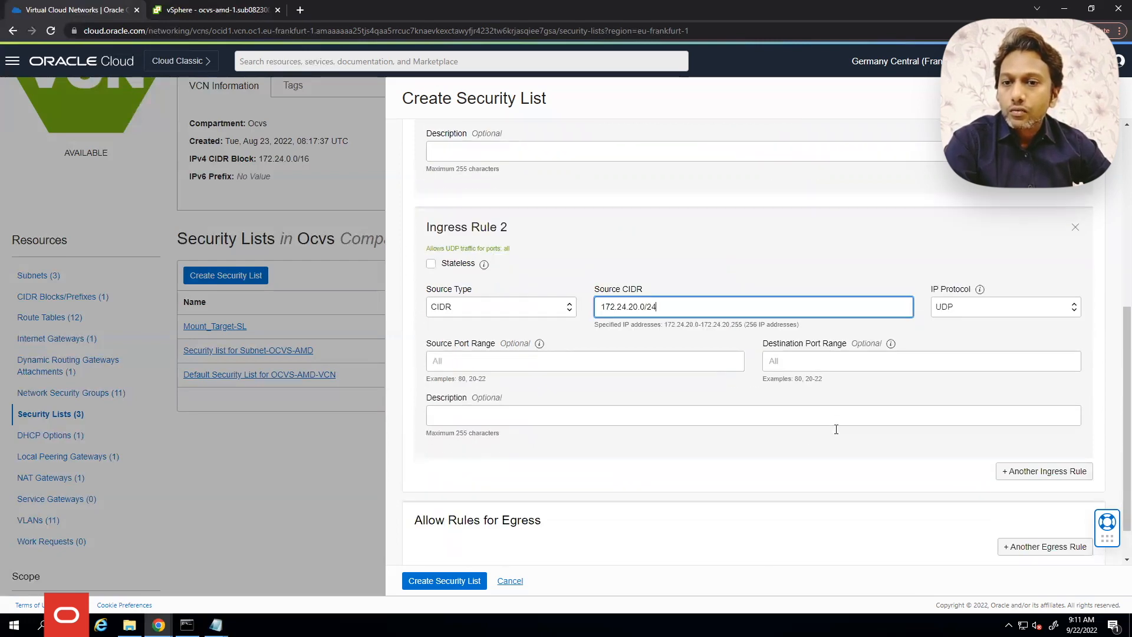
click(1010, 500)
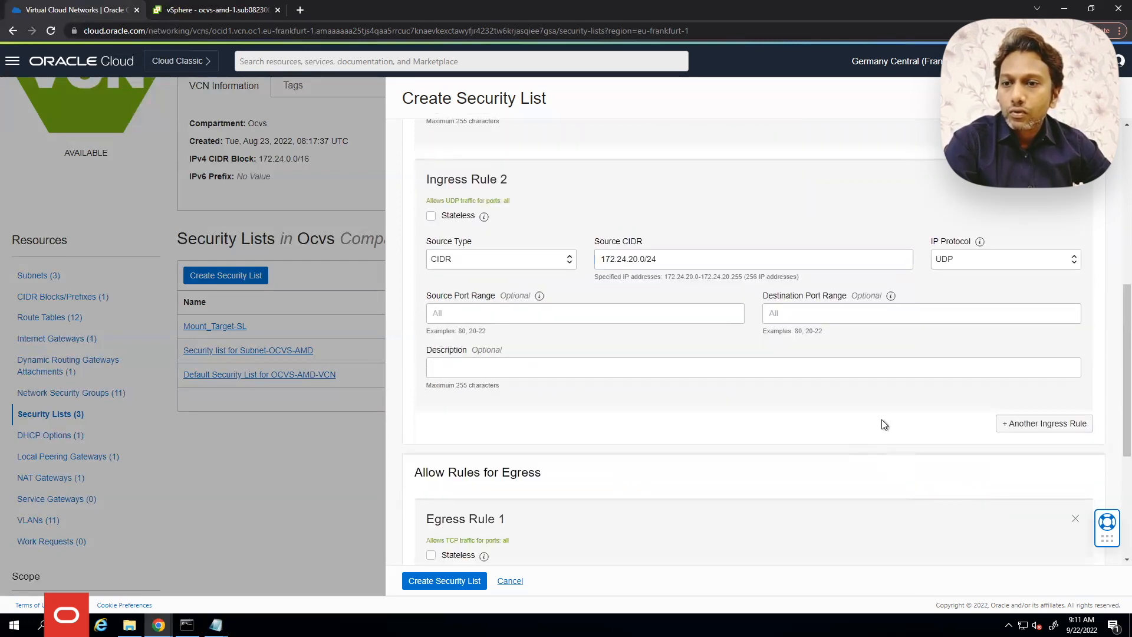
scroll(884, 422, down, 3)
click(804, 420)
text(0)
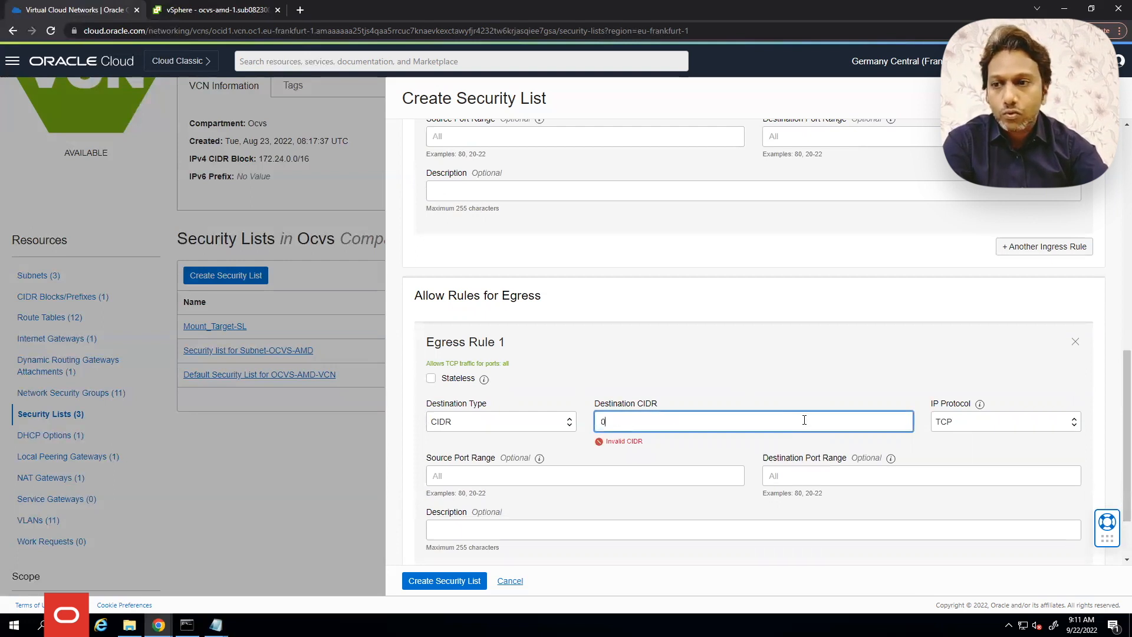
text(.0.0.0/0)
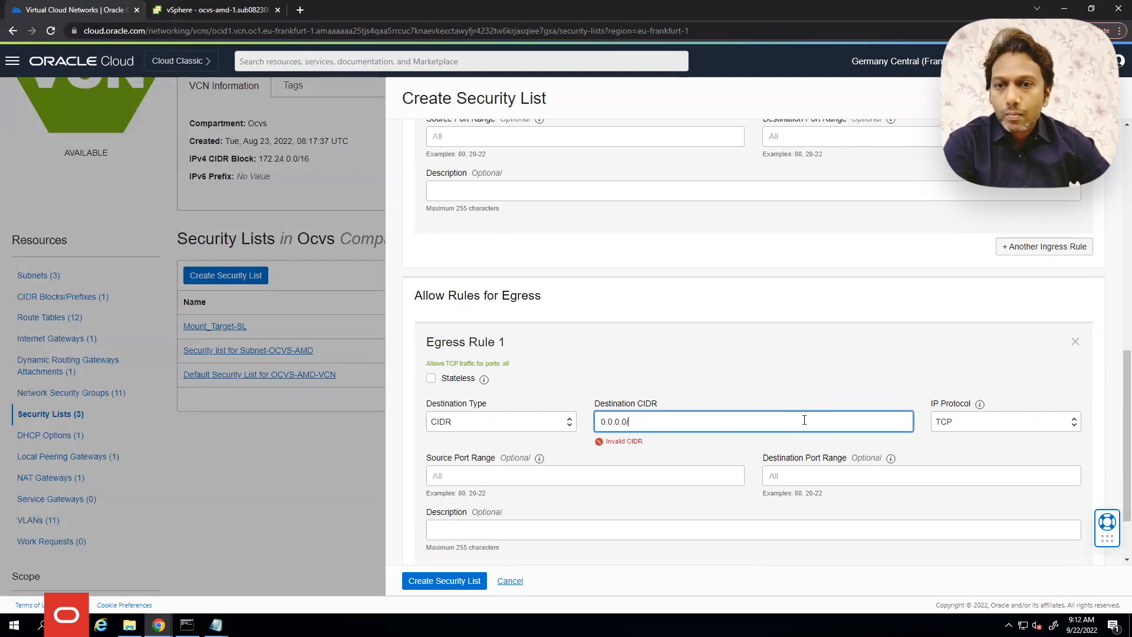
click(989, 423)
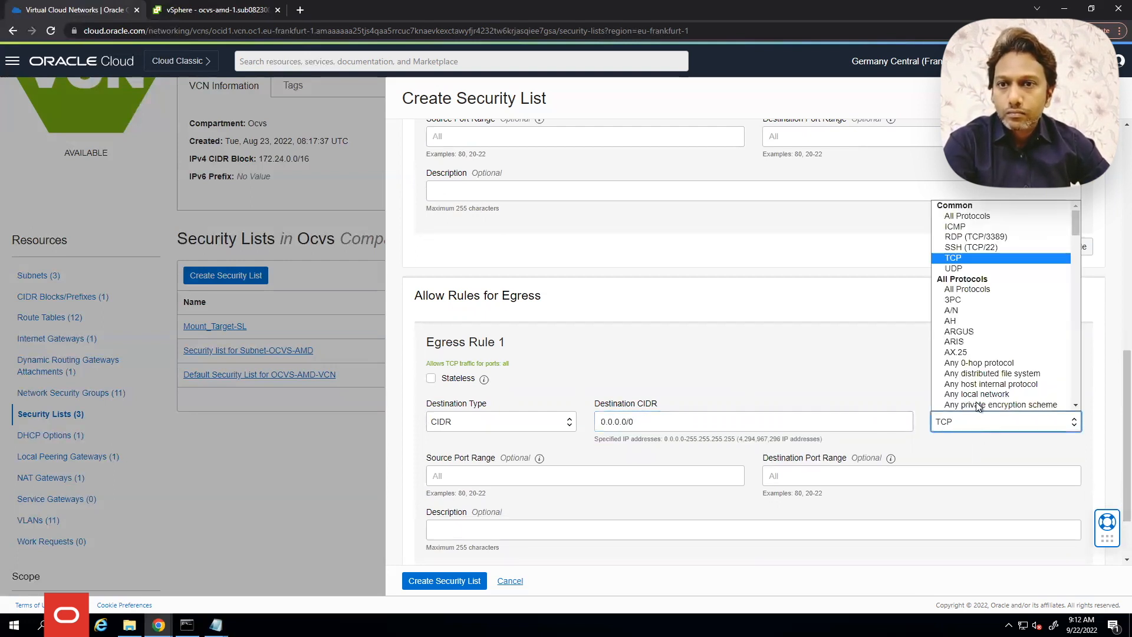
click(975, 217)
click(435, 583)
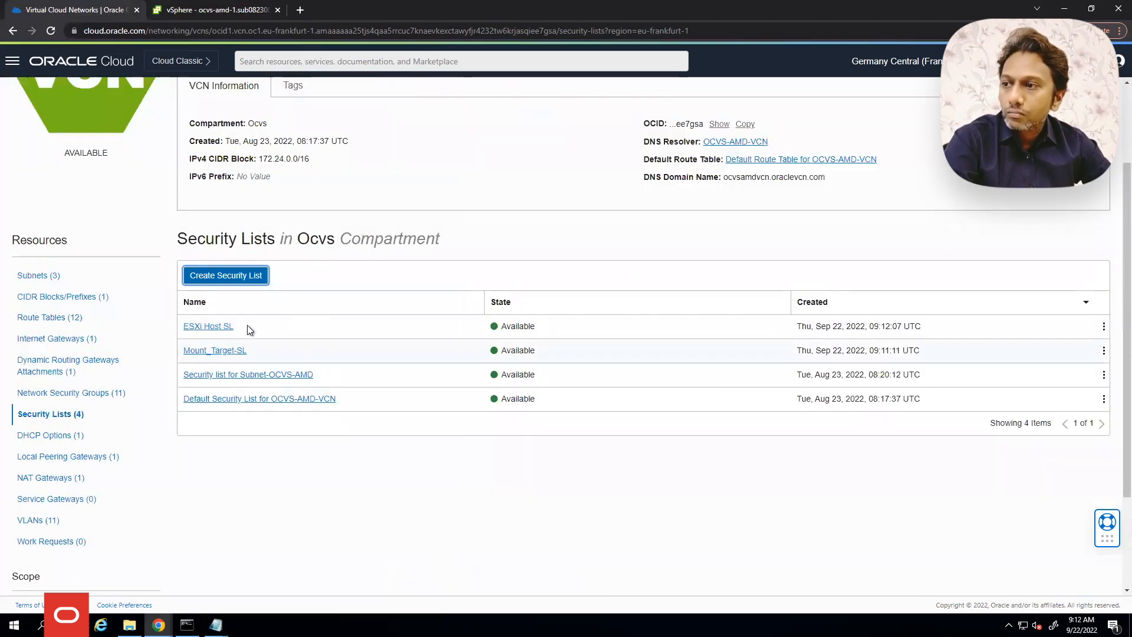
Review the Mount_Target-SL rules, then open FSS_Subnet from the VCN's subnets
click(237, 350)
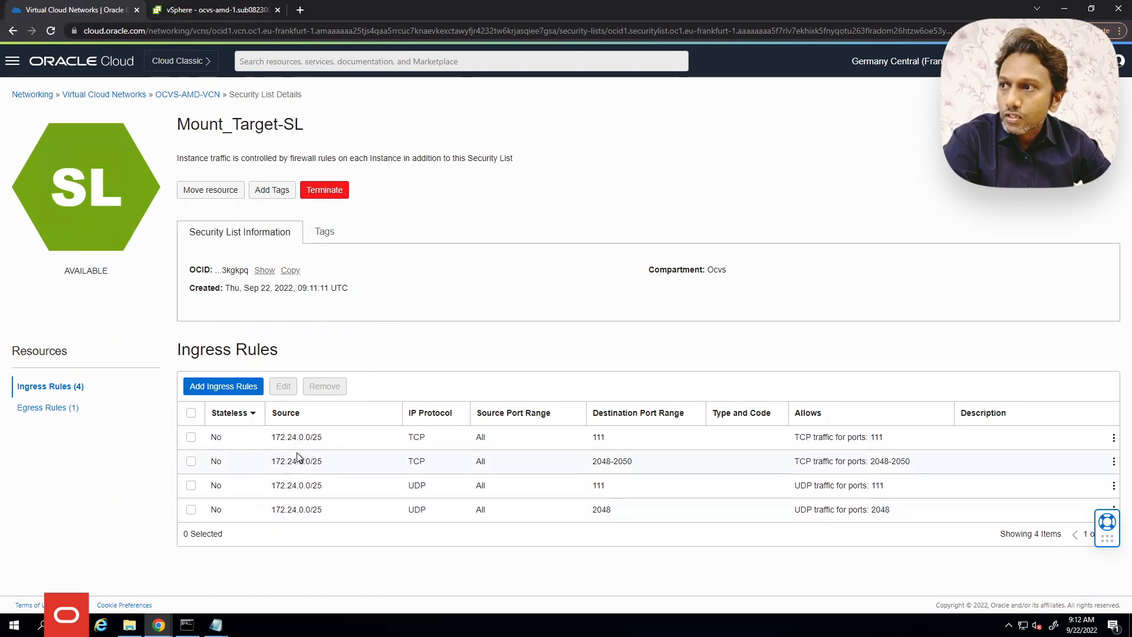
click(189, 95)
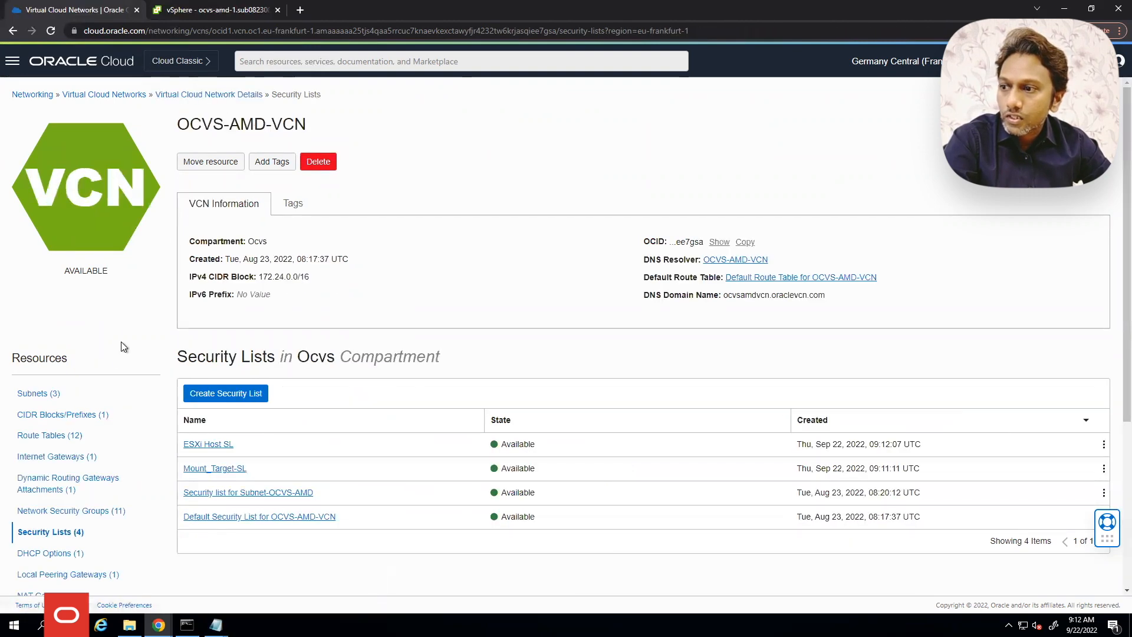
click(52, 401)
click(212, 445)
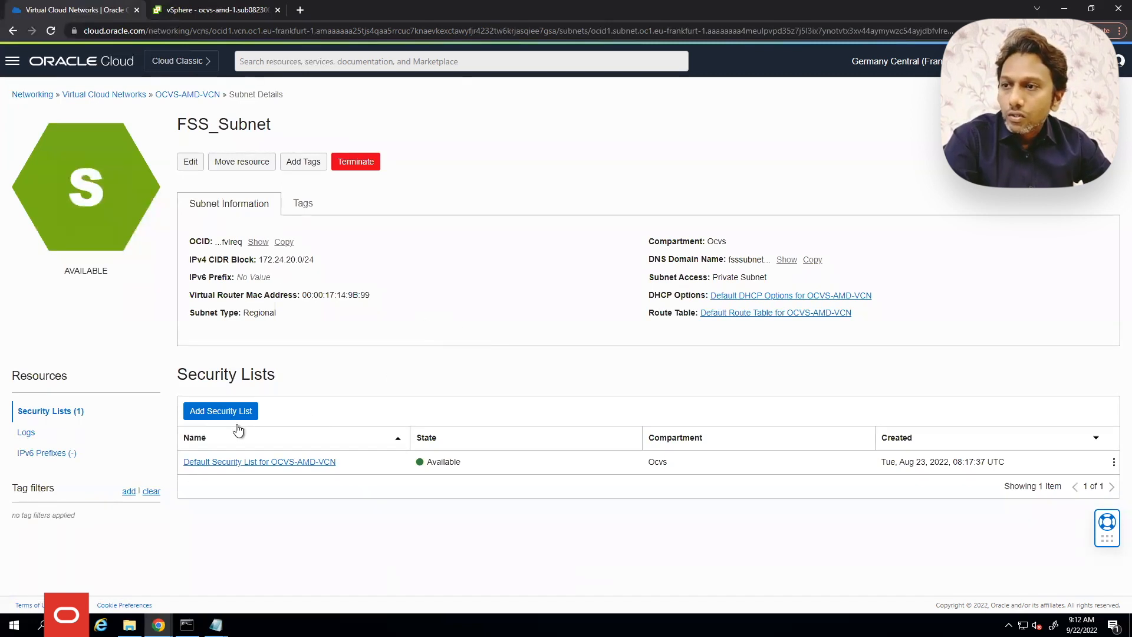
Add Mount_Target-SL to FSS_Subnet and return to the OCVS-AMD-VCN subnet list
click(238, 413)
click(815, 157)
click(802, 189)
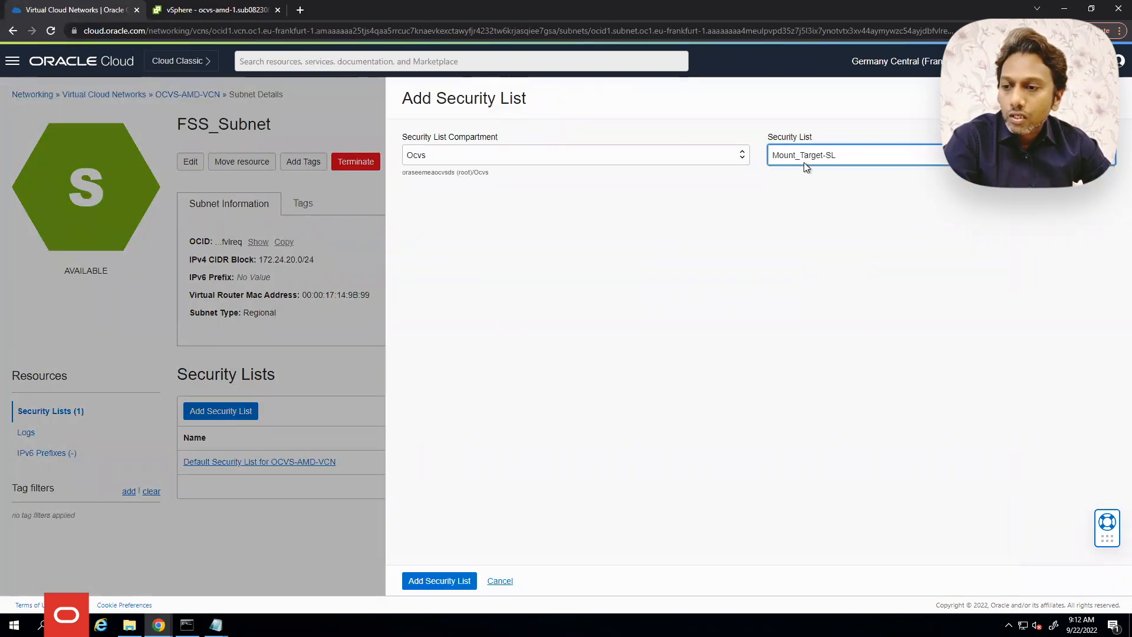
click(440, 580)
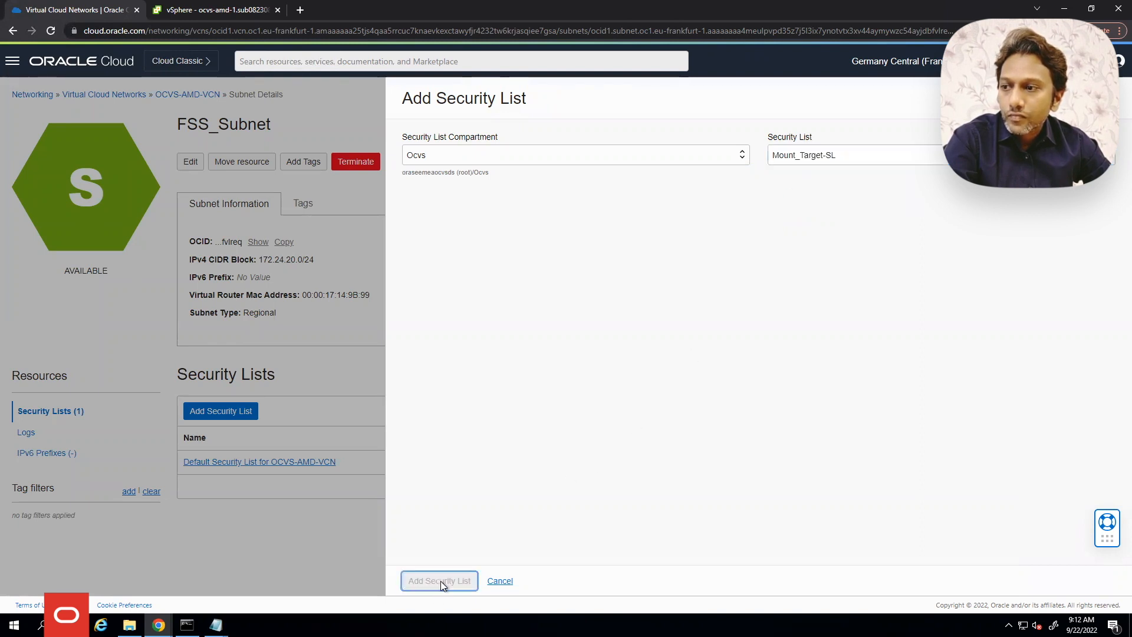
click(228, 463)
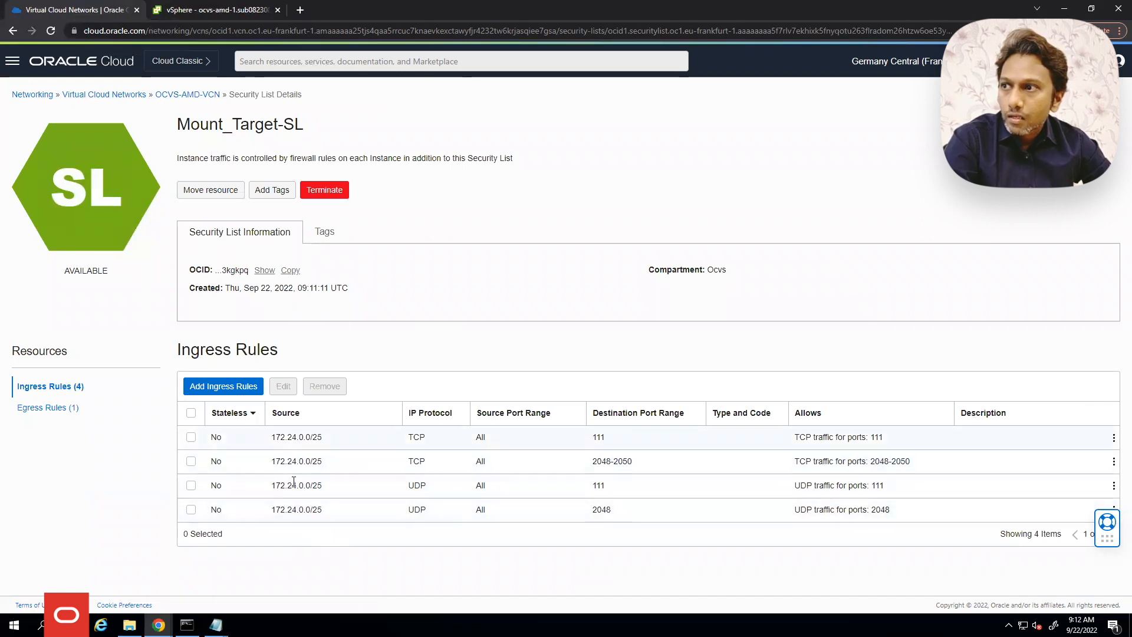
click(186, 96)
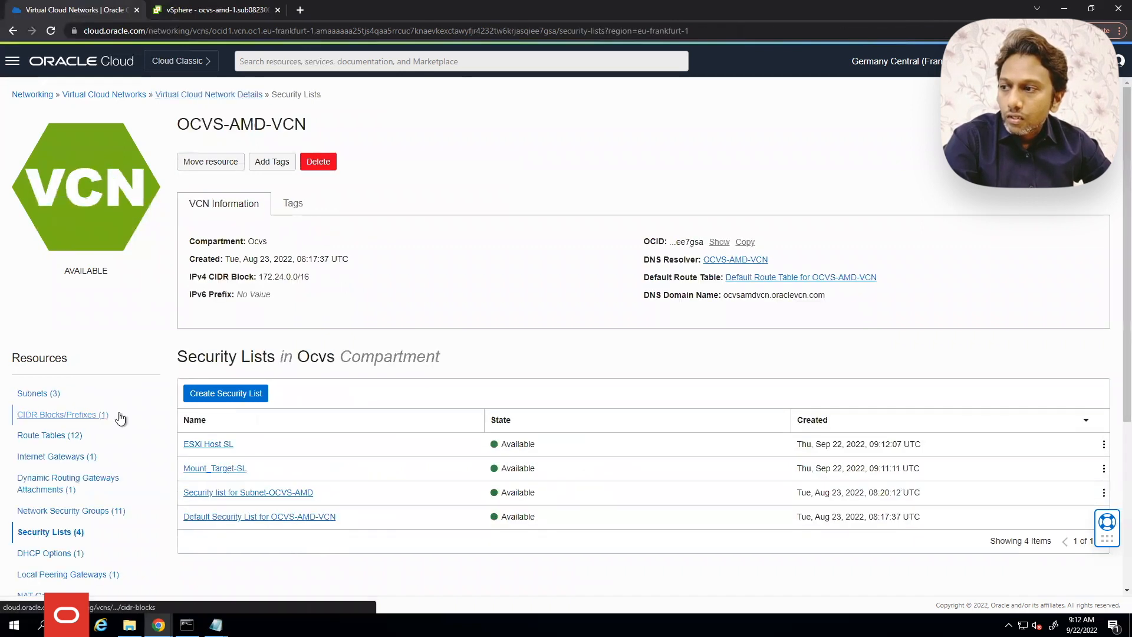
click(37, 394)
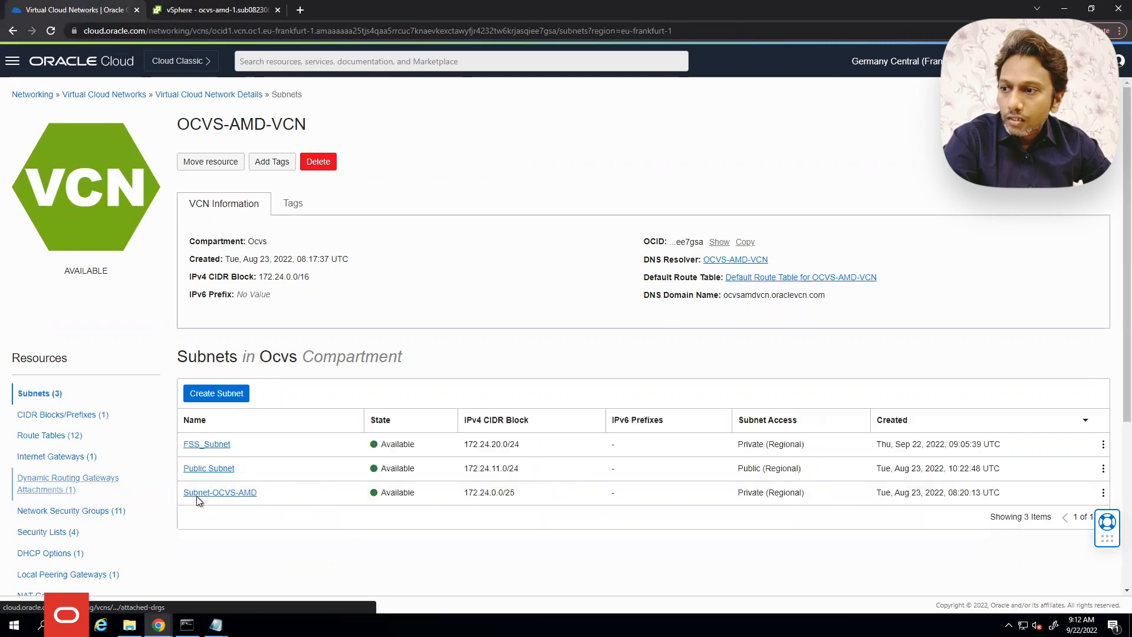
Add ESXi Host SL to Subnet-OCVS-AMD, check its rules, and go back to the VCN subnets
click(233, 494)
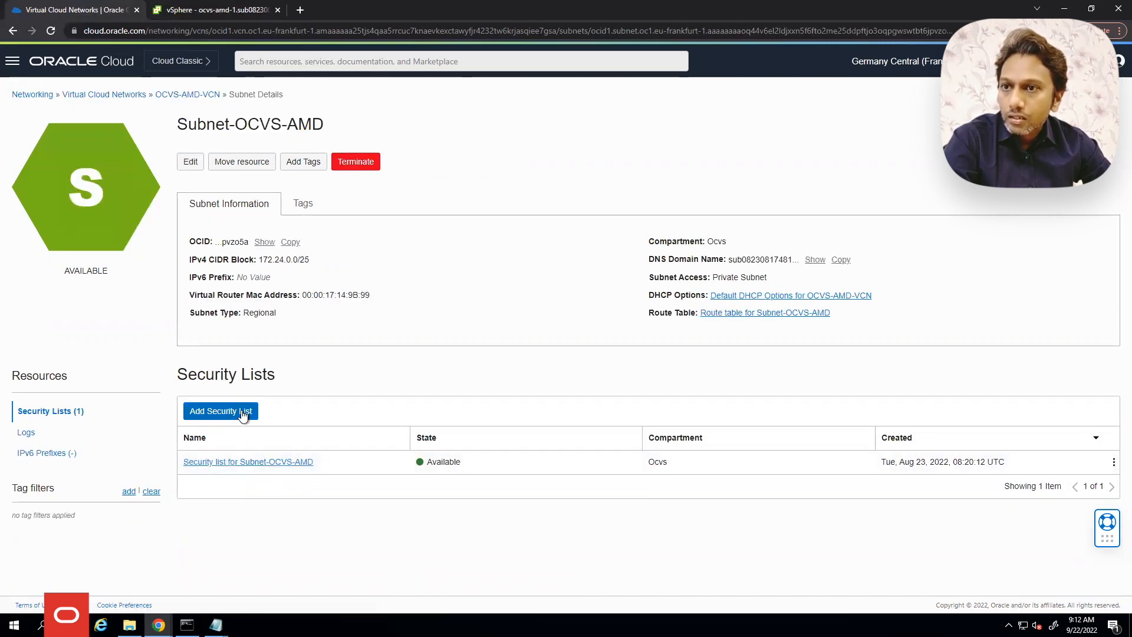
click(240, 411)
click(815, 150)
click(798, 178)
click(422, 587)
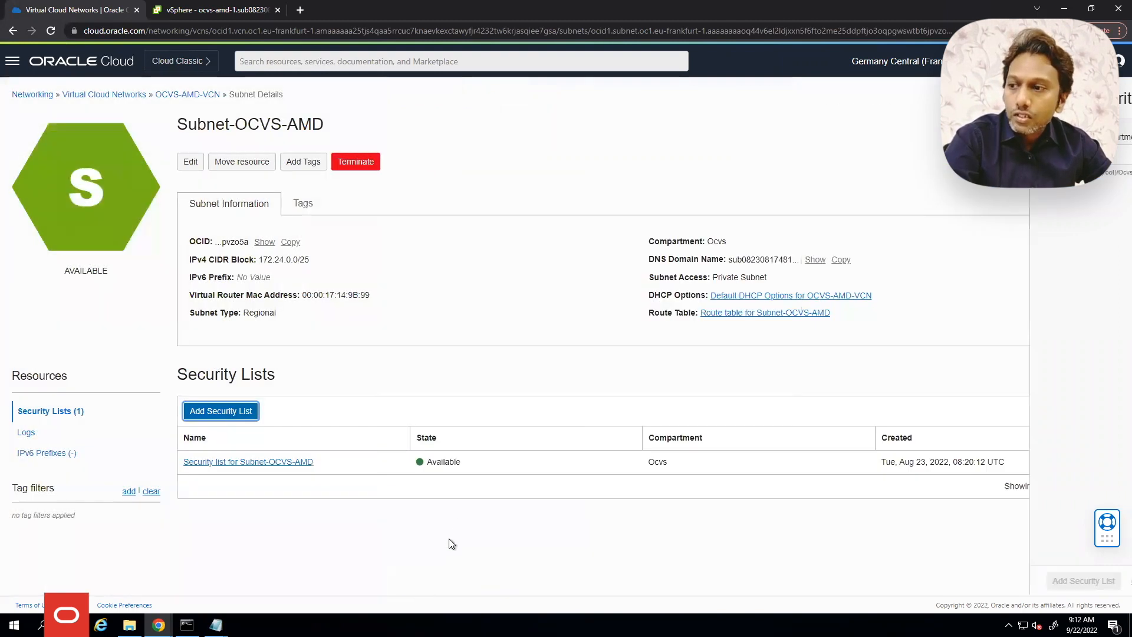
click(219, 463)
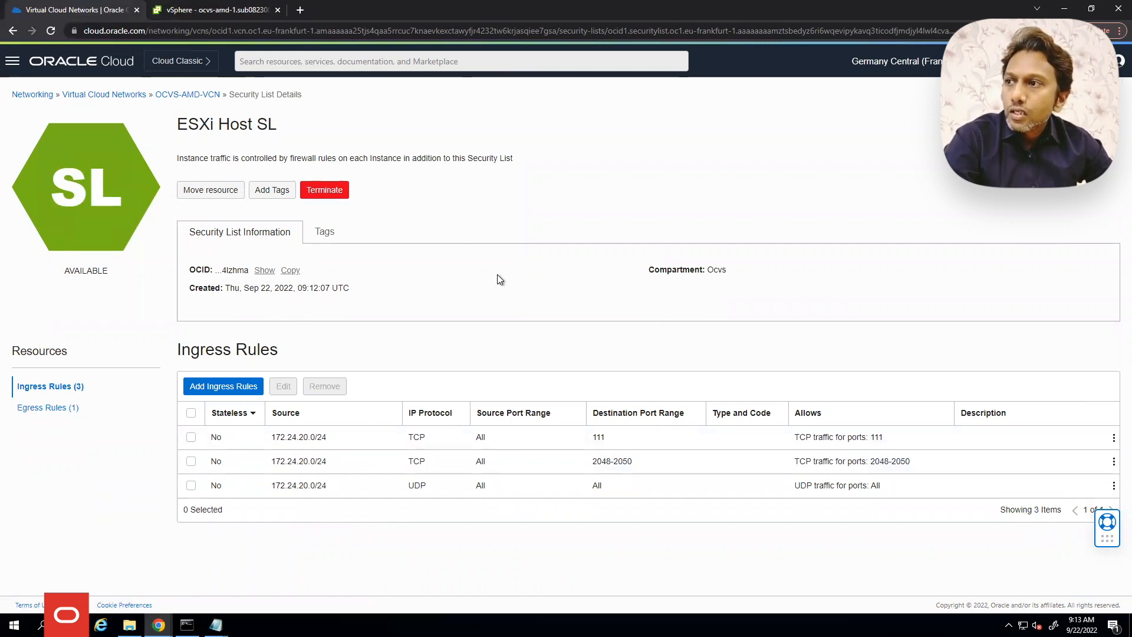
click(176, 95)
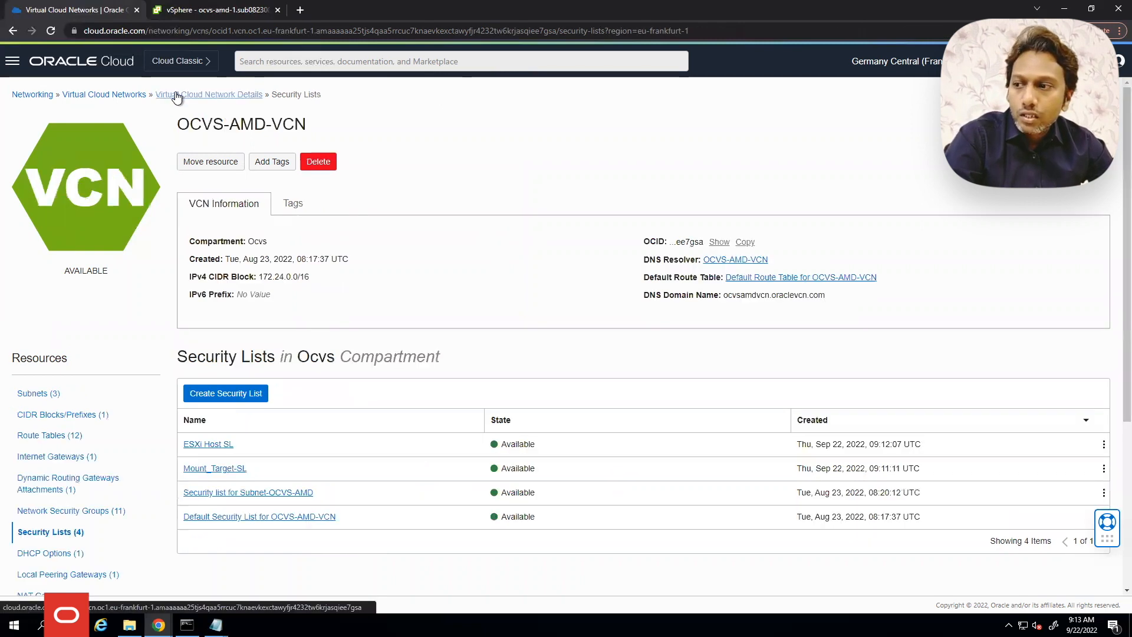
click(39, 393)
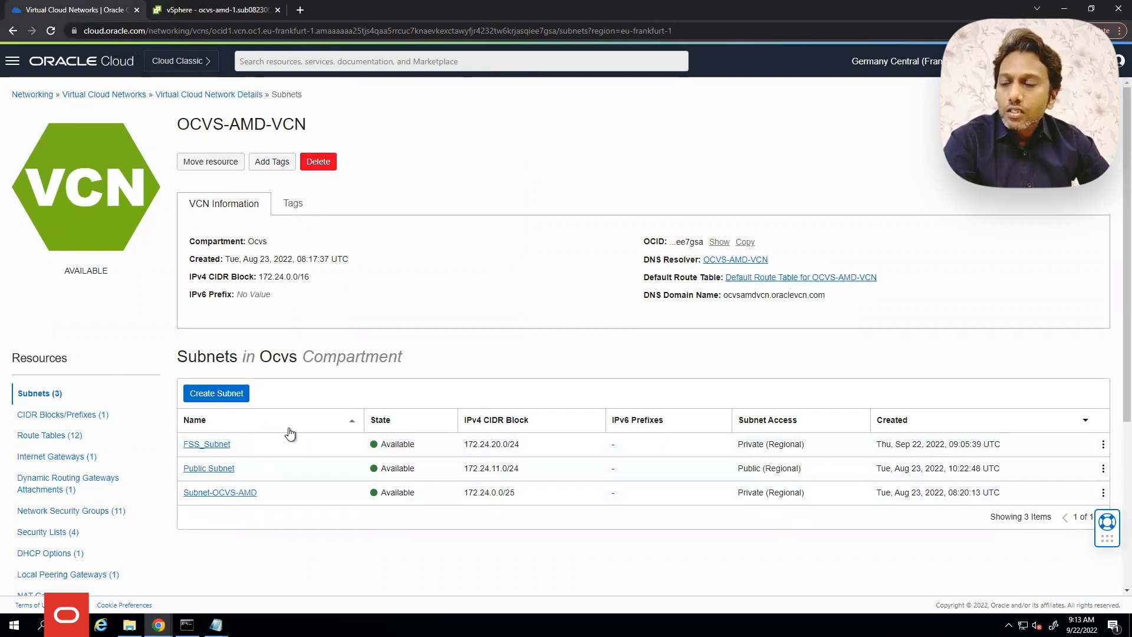
In vSphere Client, select the oci-w01dc datacenter in the storage inventory
click(229, 11)
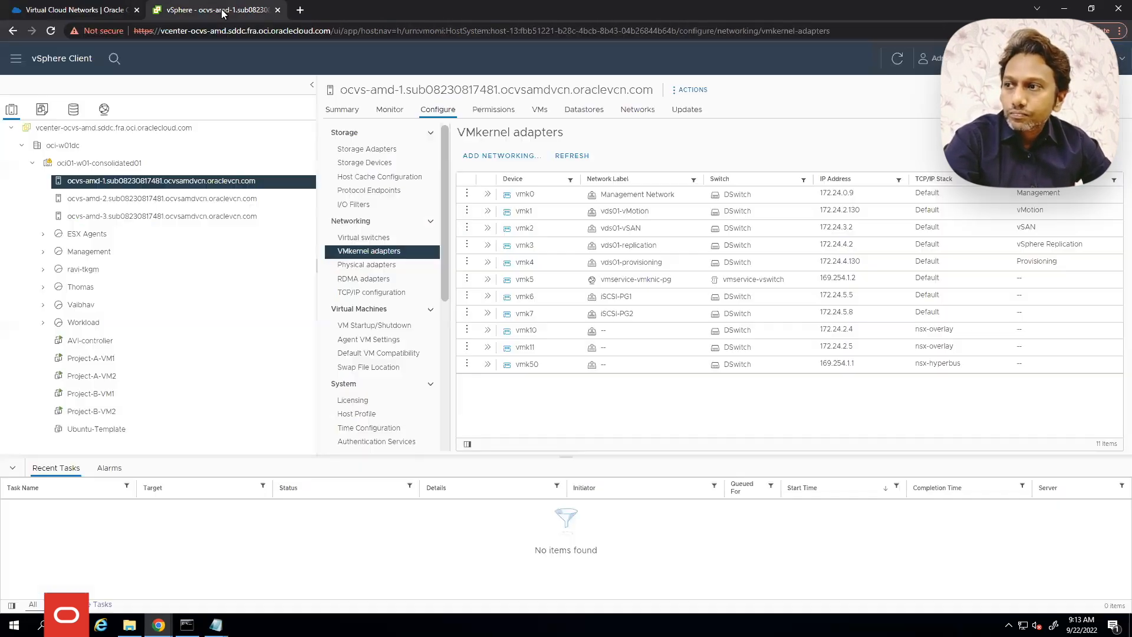
click(74, 110)
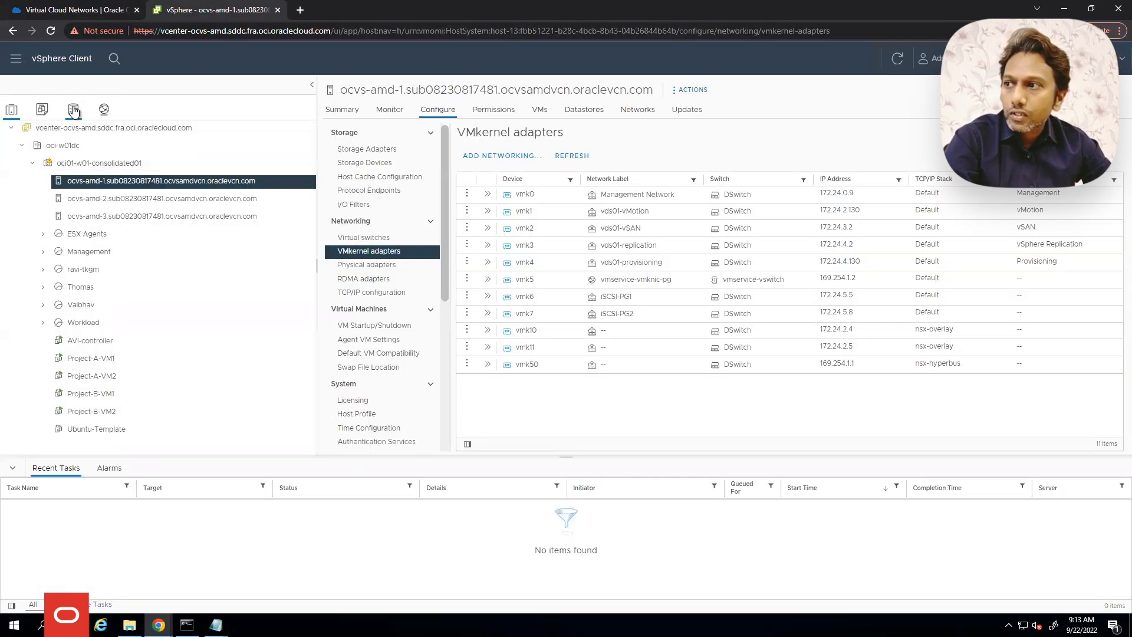
click(71, 147)
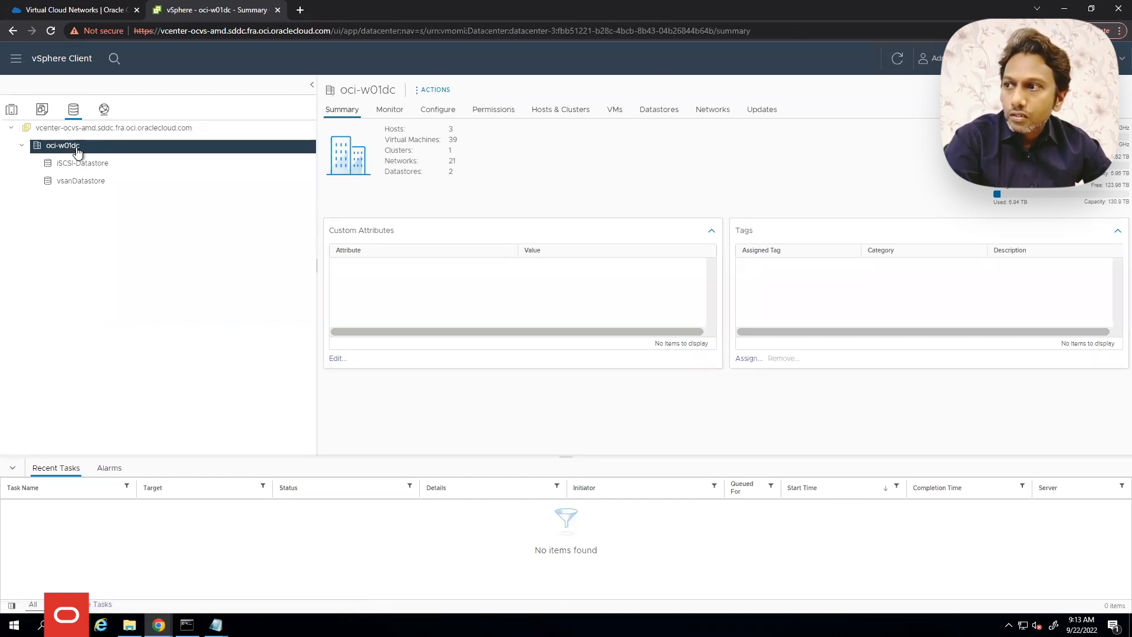
Start a New Datastore on oci-w01dc with type NFS and advance to the version page
right_click(76, 148)
mouse_move(151, 234)
mouse_move(144, 286)
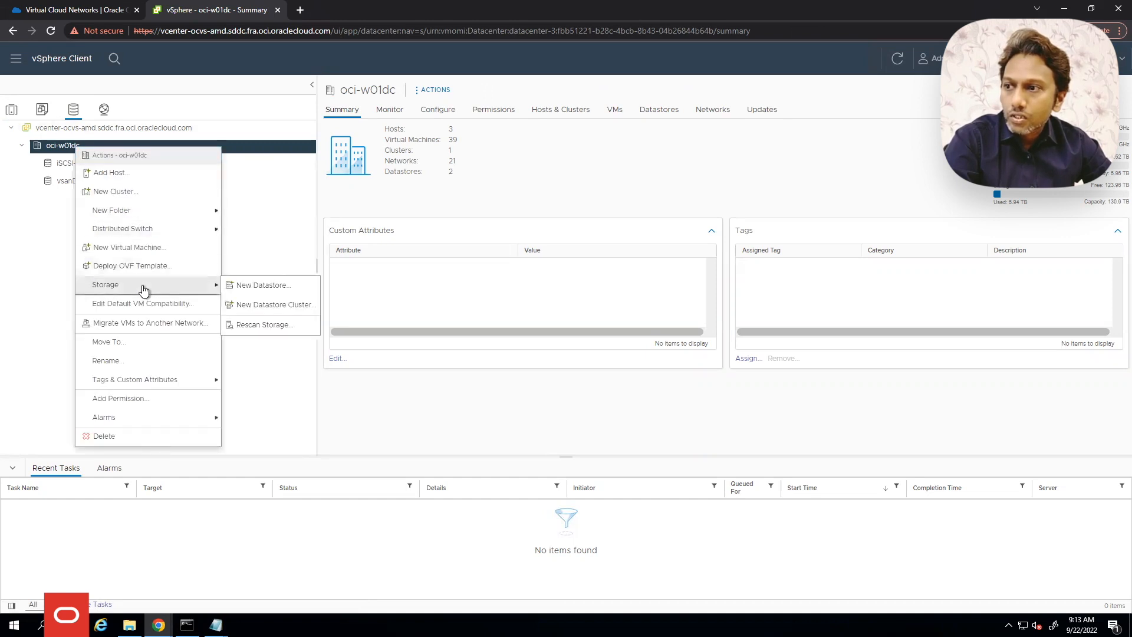
click(267, 291)
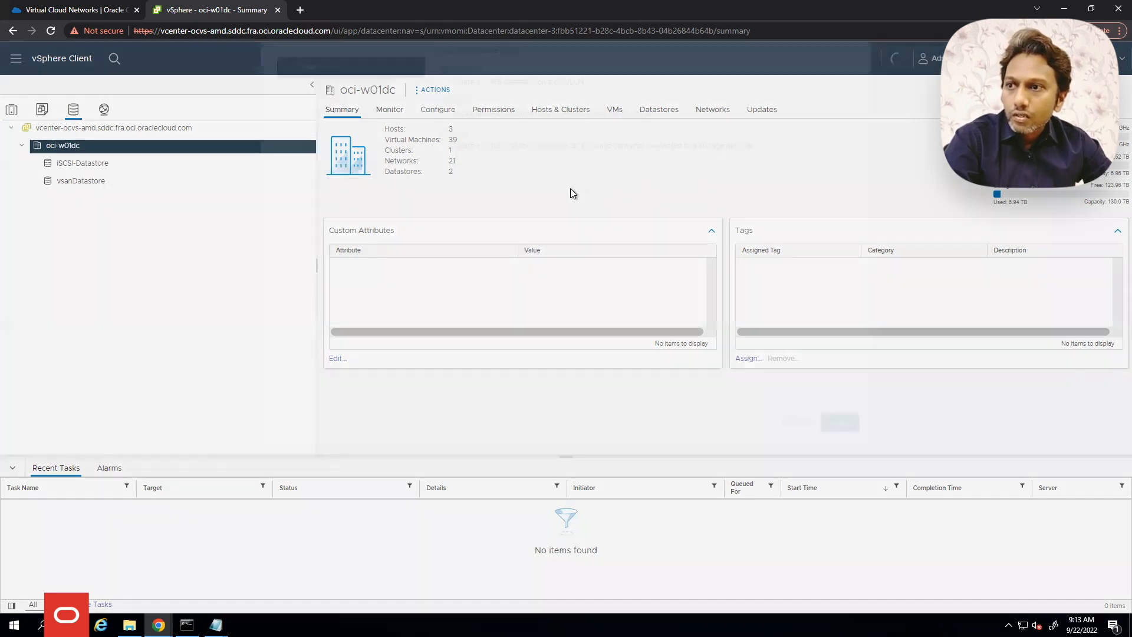
click(461, 203)
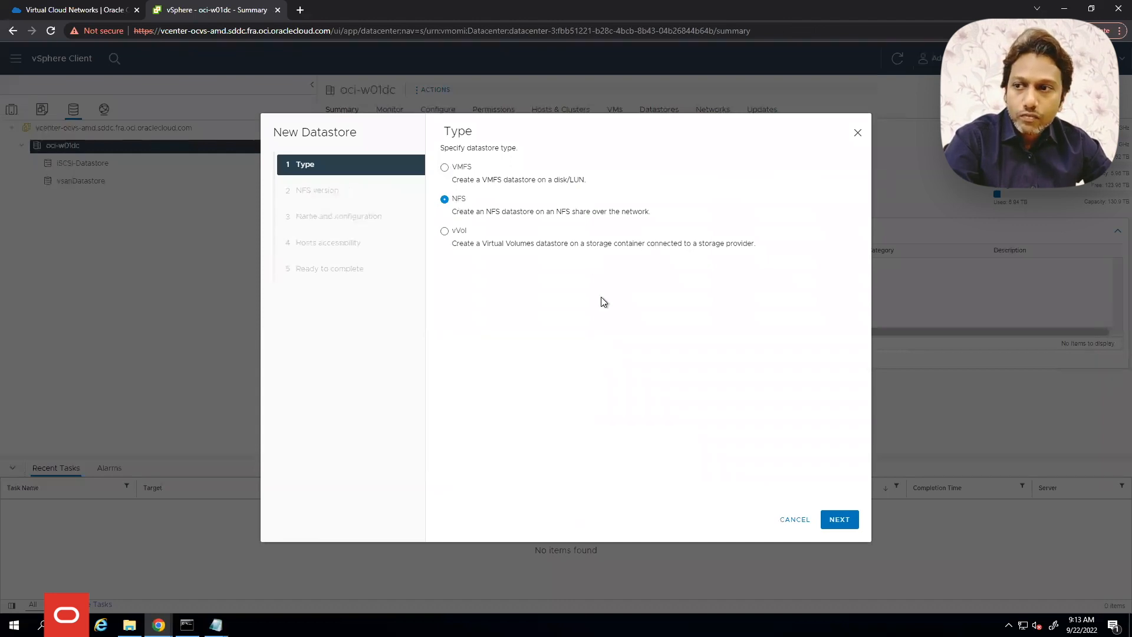
click(839, 520)
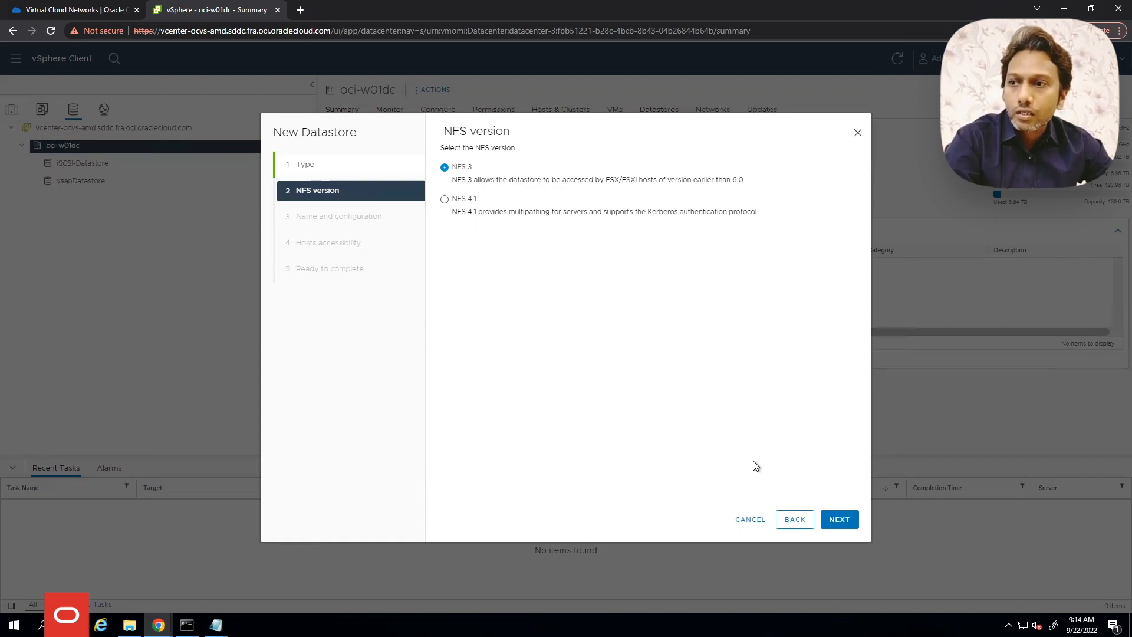
Keep NFS 3, name the datastore NFS_Datastore and set folder /NFS
click(836, 519)
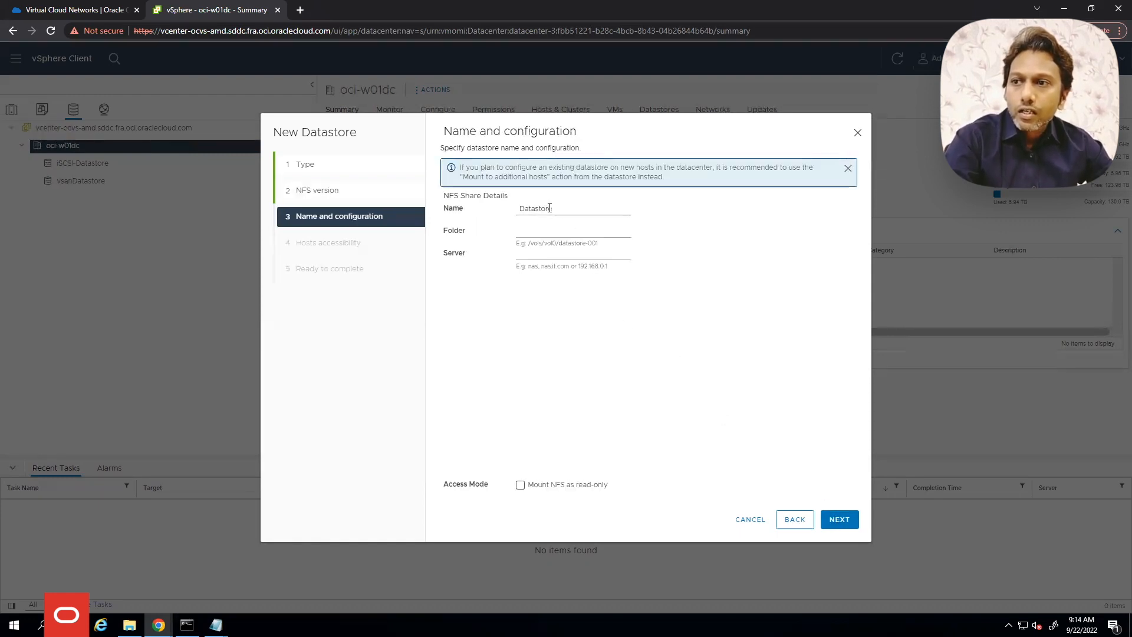
double_click(543, 207)
text(N)
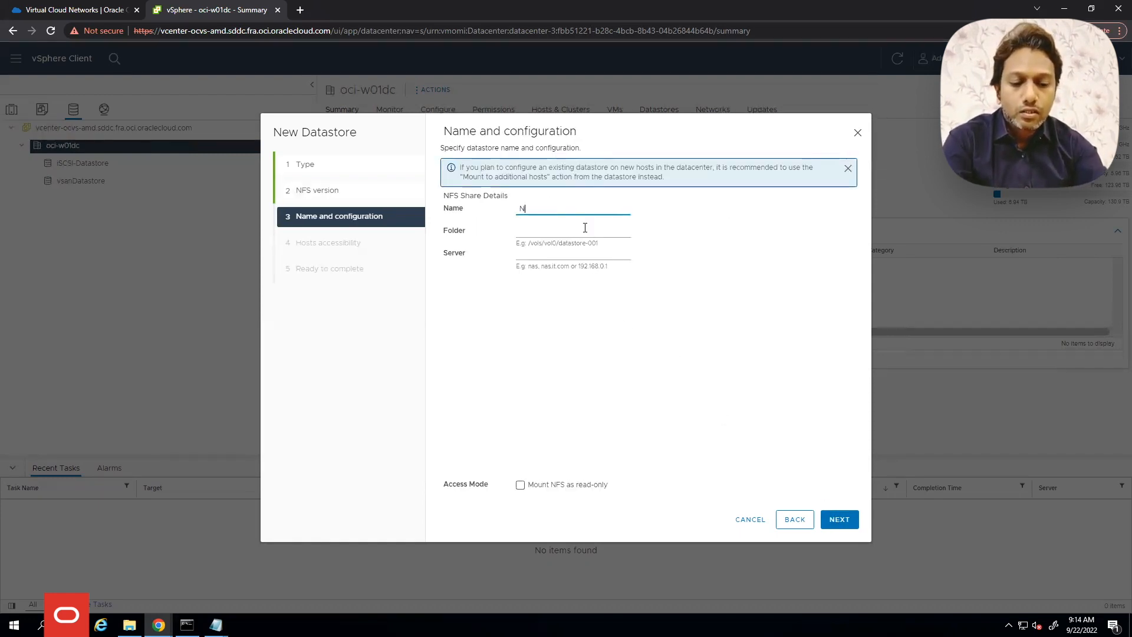
text(FS_Datastore)
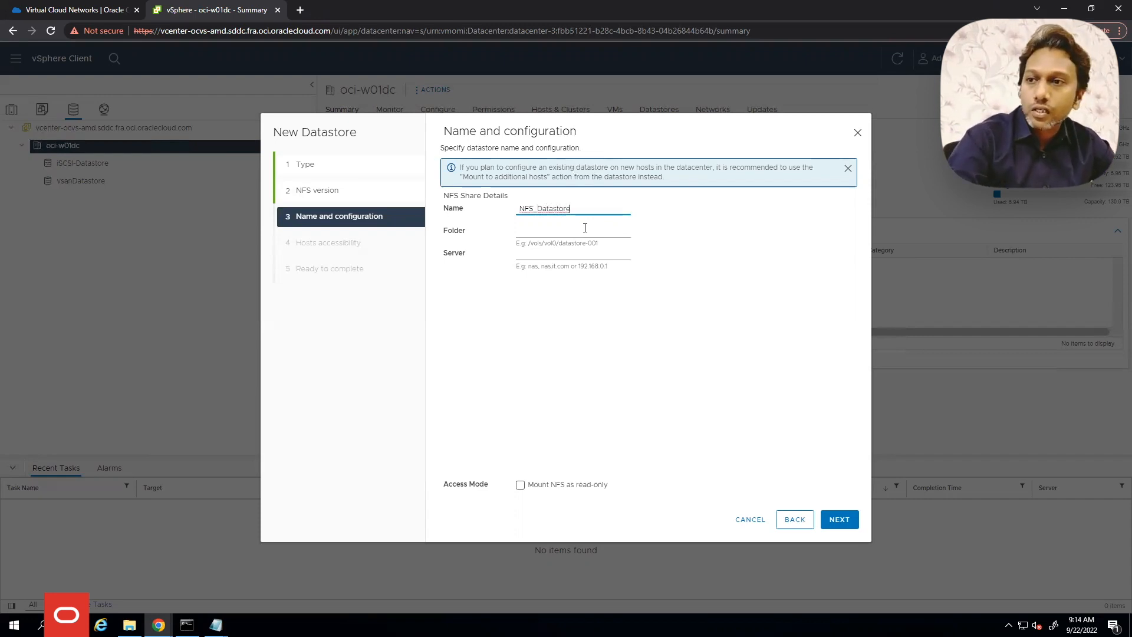
click(578, 232)
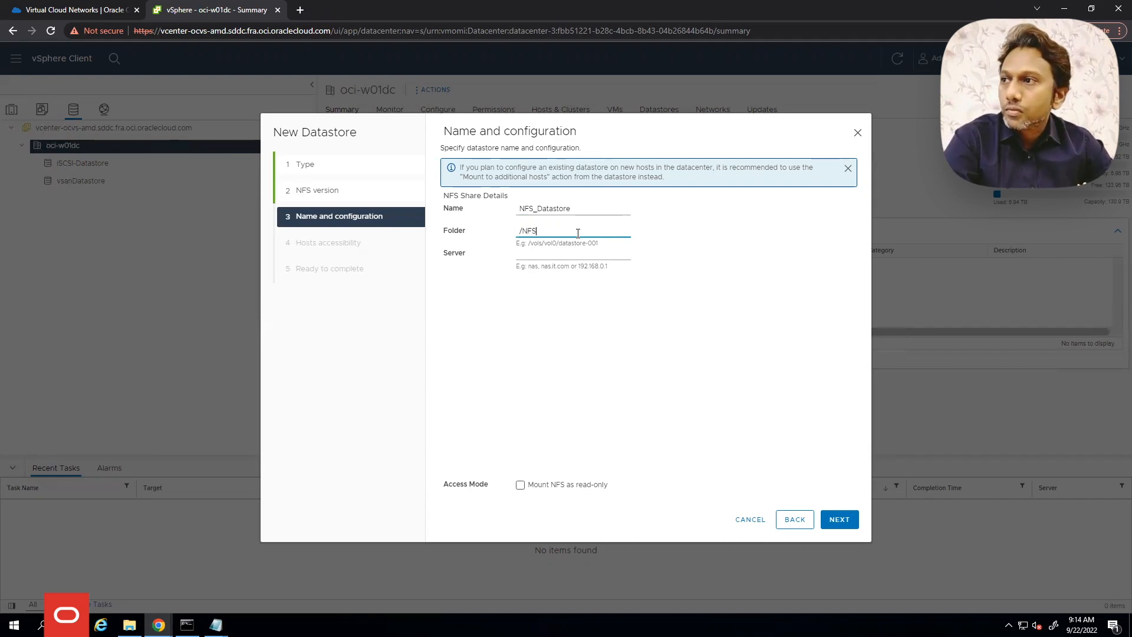
click(93, 14)
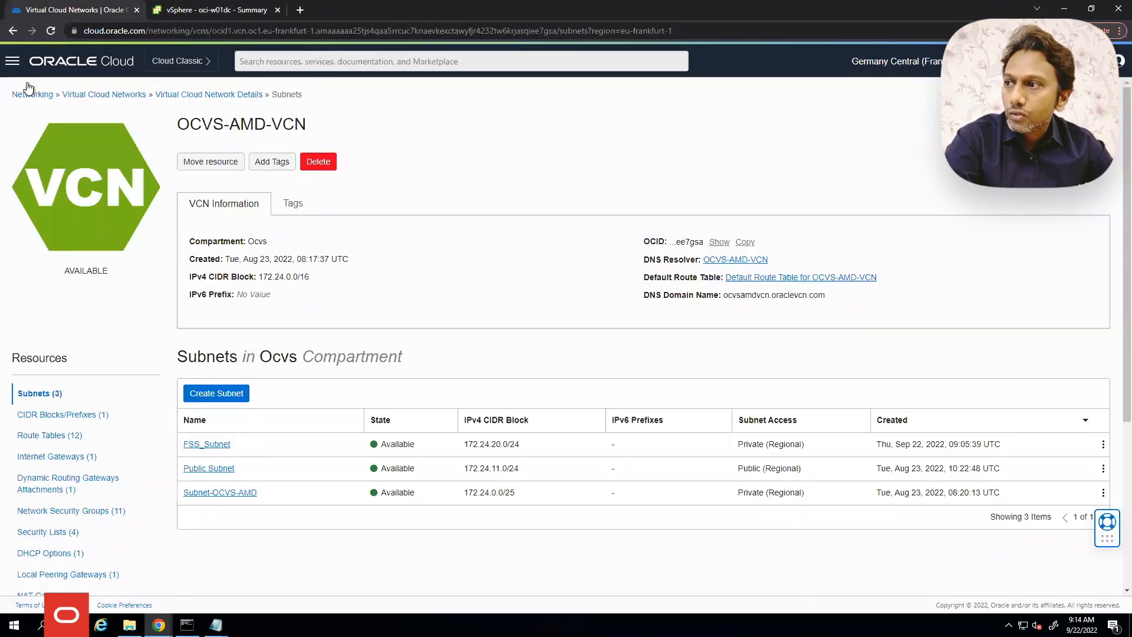
Open the FileSystem_VMware file system under Storage in the OCI console
click(13, 66)
click(41, 174)
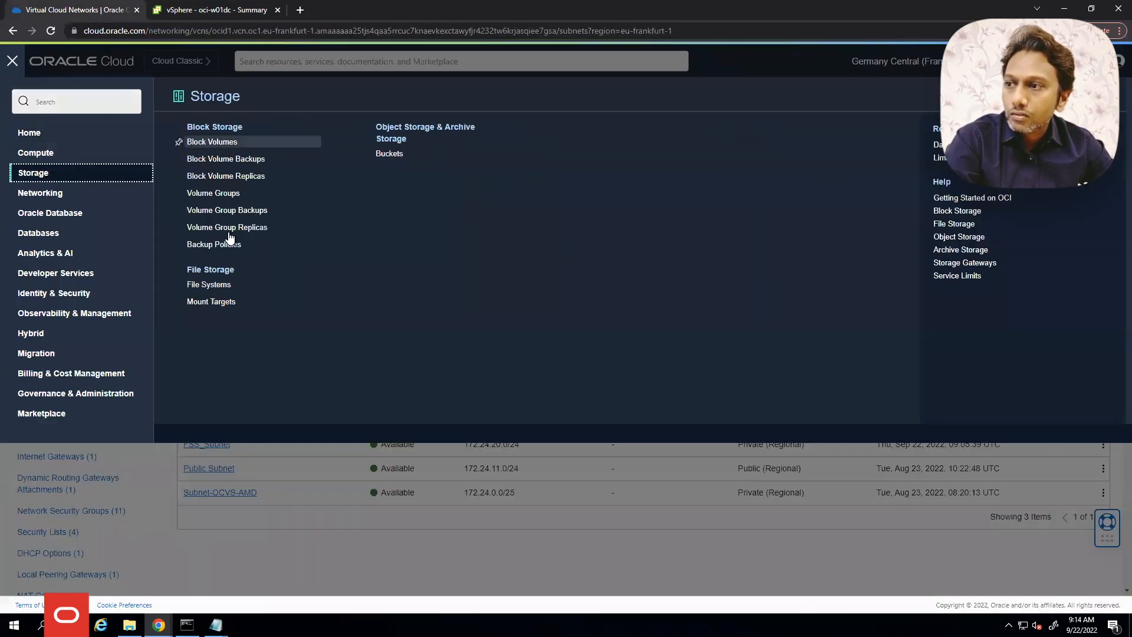
click(208, 285)
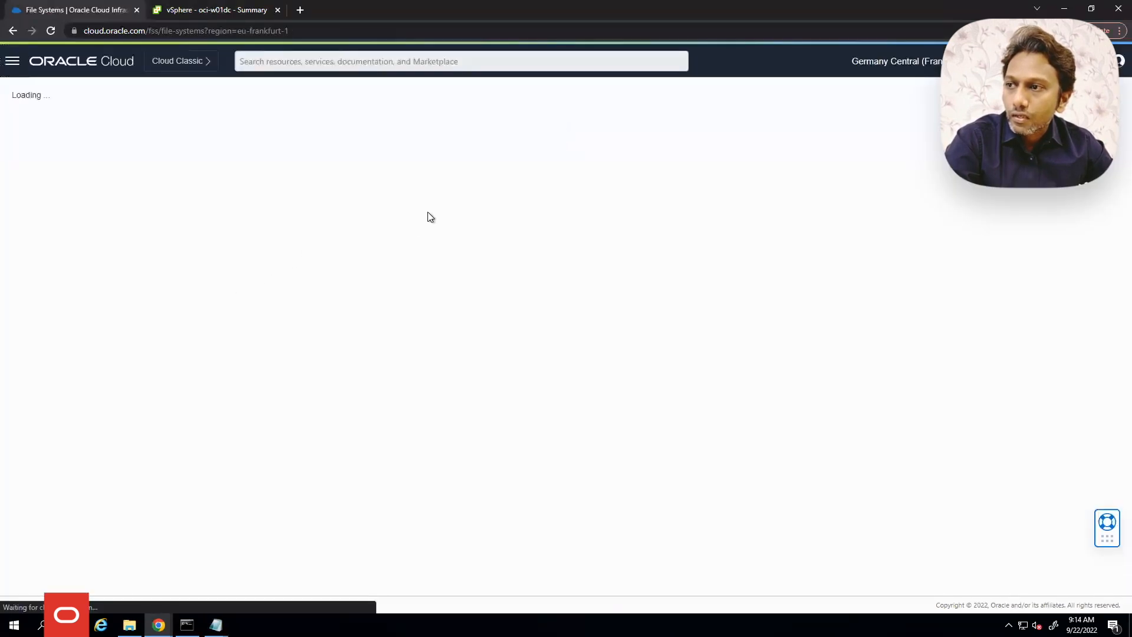
click(267, 213)
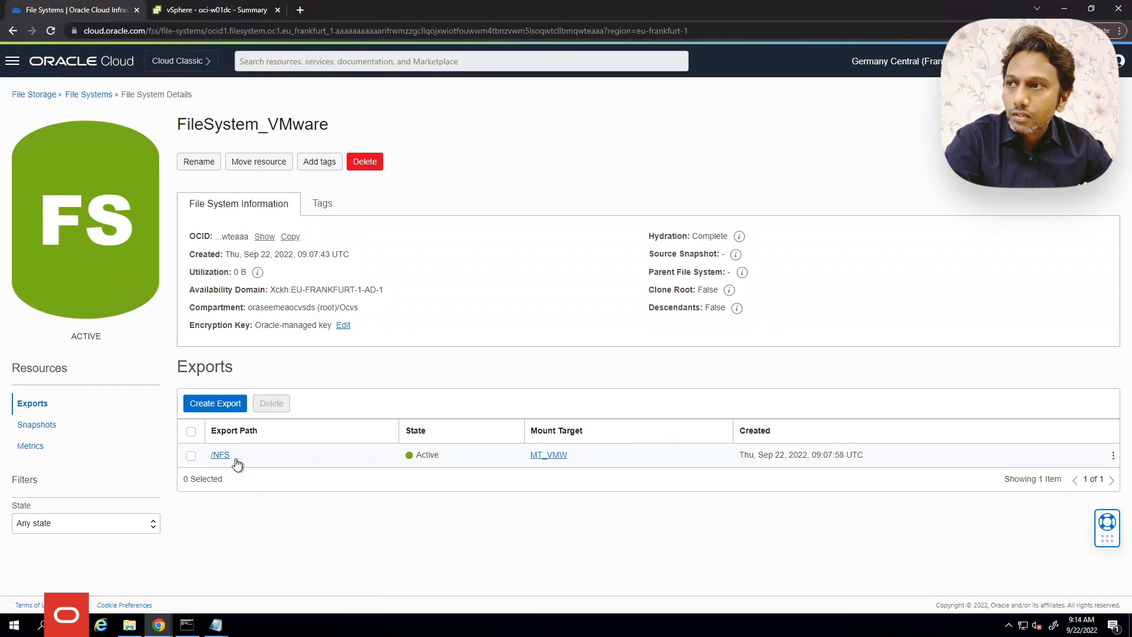
click(232, 8)
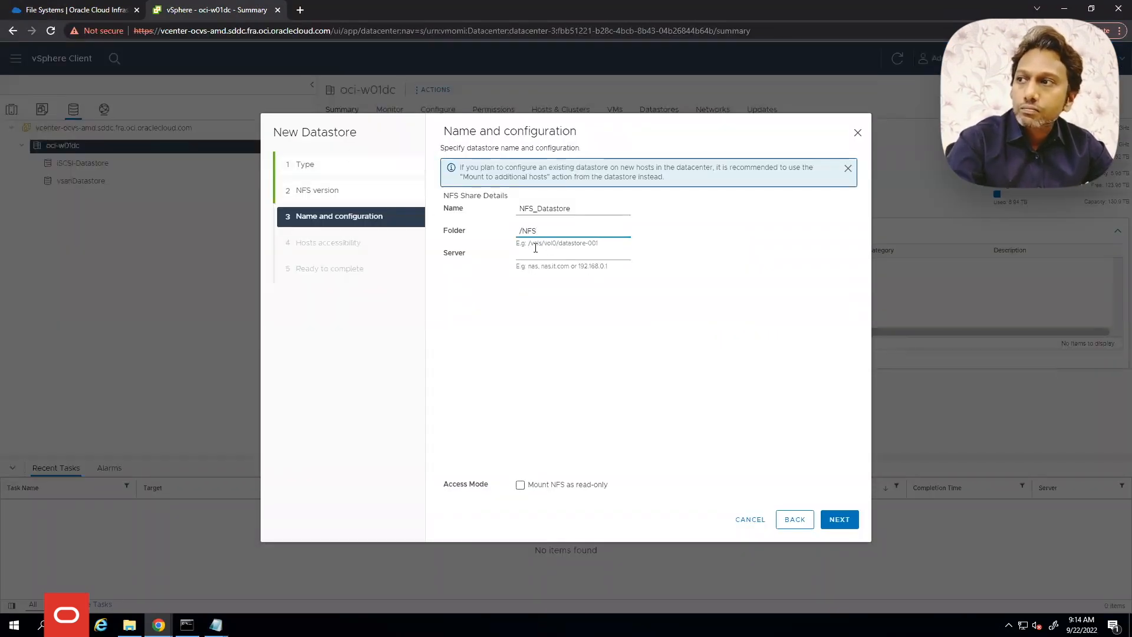
click(99, 14)
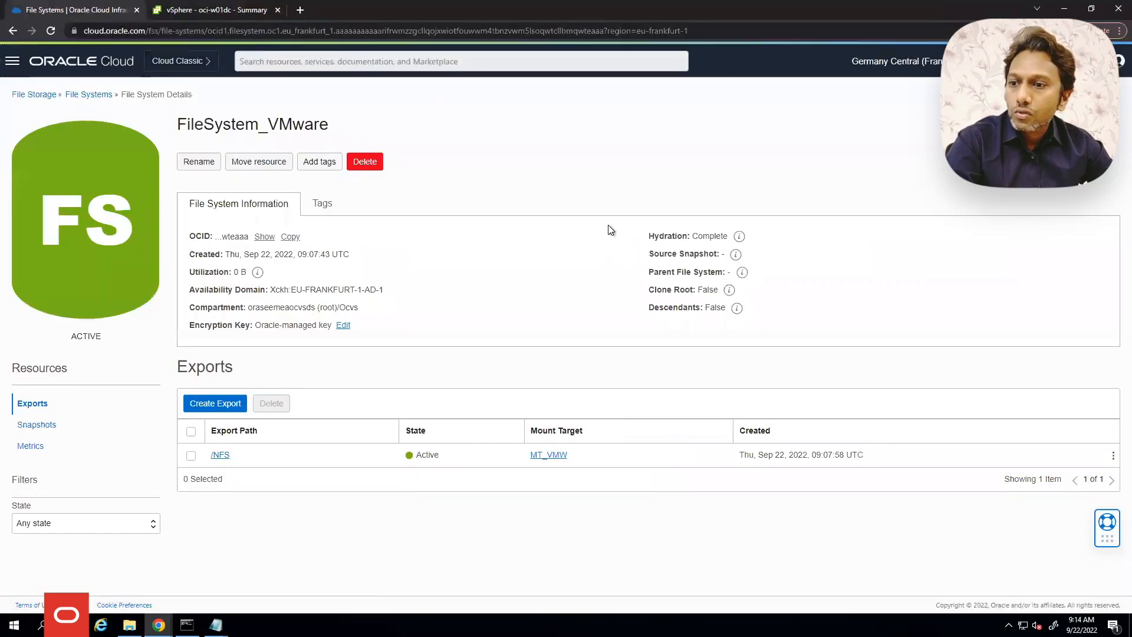
Copy the MT_VMW mount target IP 172.24.20.243 and target the wizard's Server field
click(540, 454)
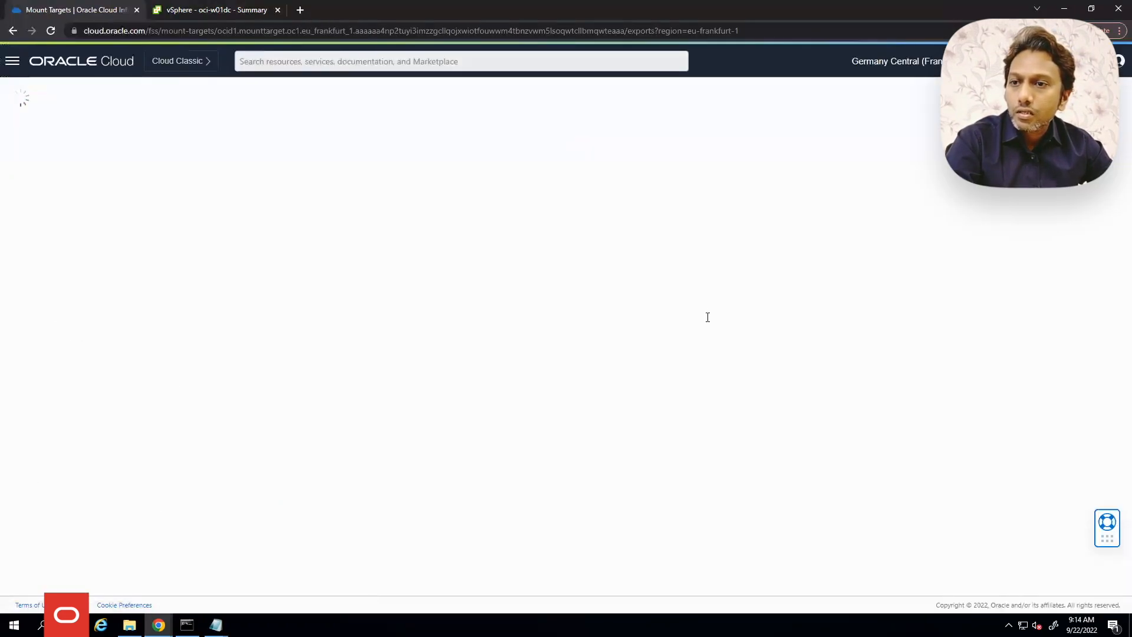
double_click(728, 273)
key(ctrl+c)
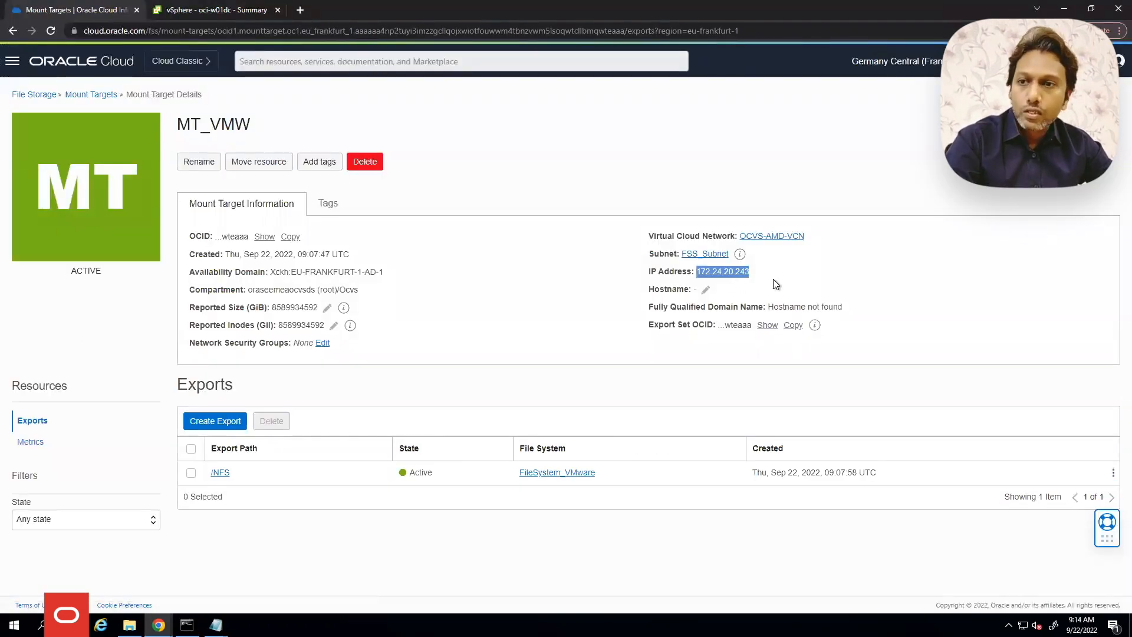
click(204, 10)
click(533, 254)
Enter server 172.24.20.243, grant all three hosts access, and finish creating NFS_Datastore
key(ctrl+v)
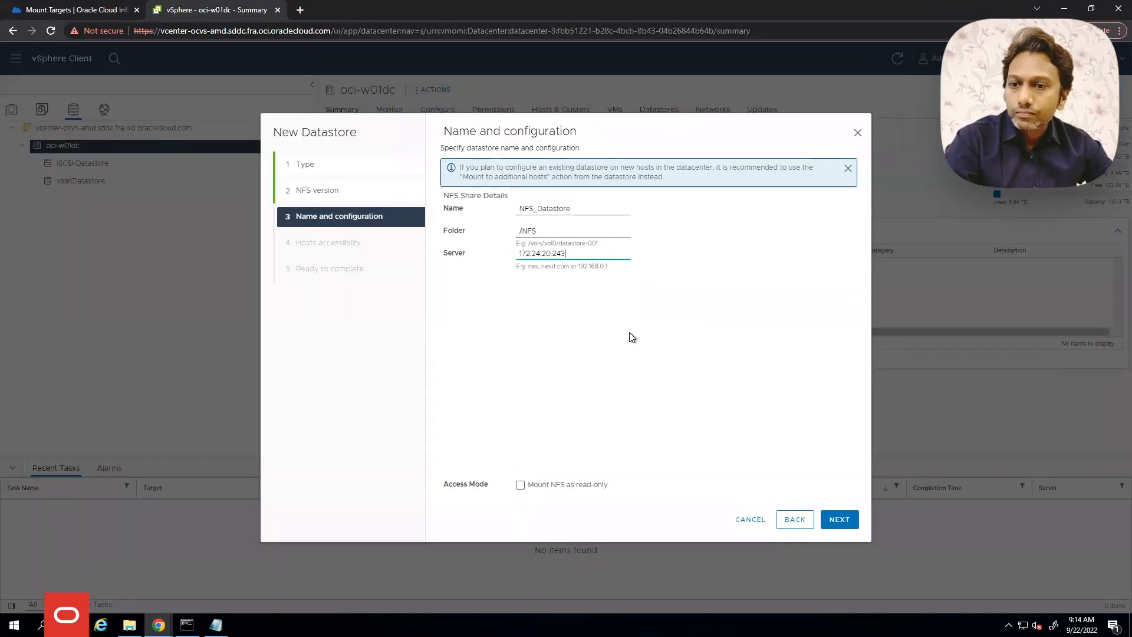
click(841, 519)
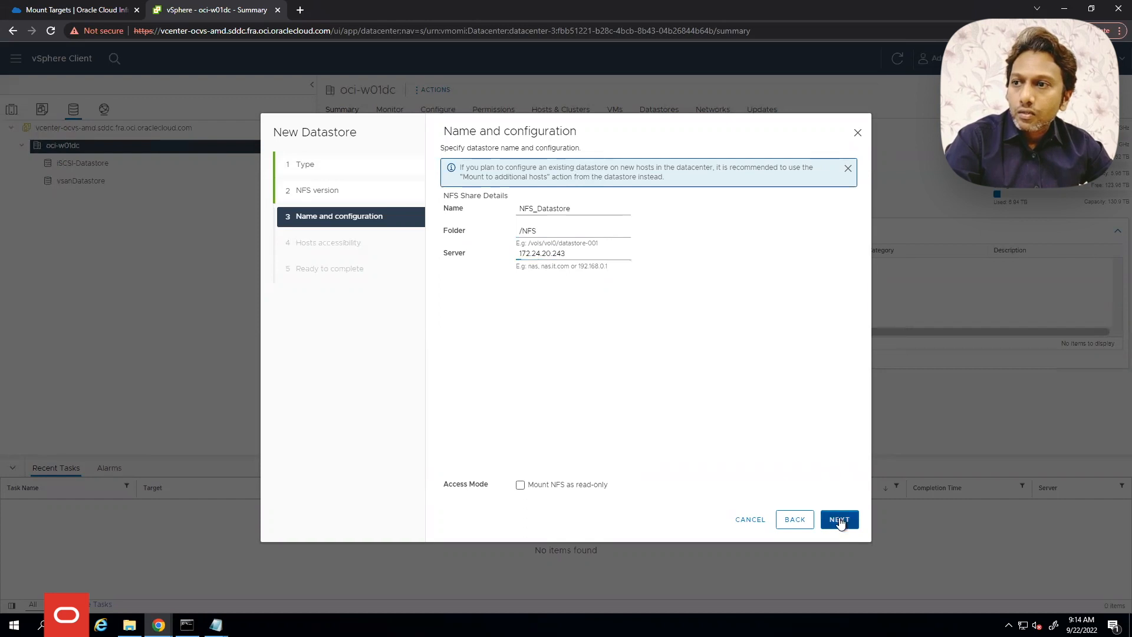
click(451, 196)
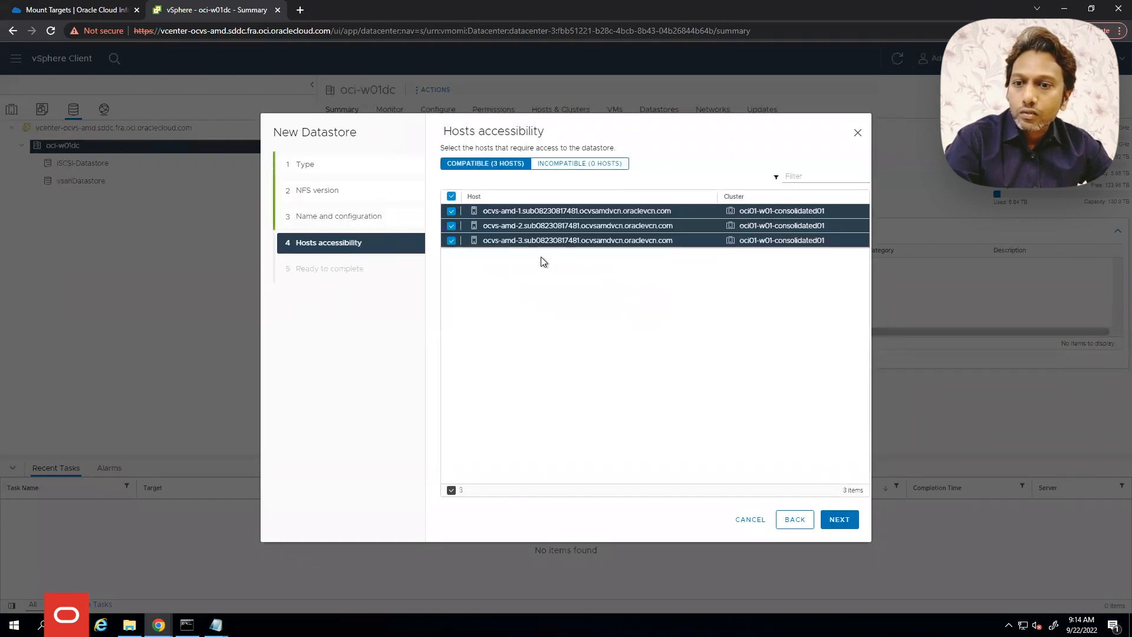
click(840, 519)
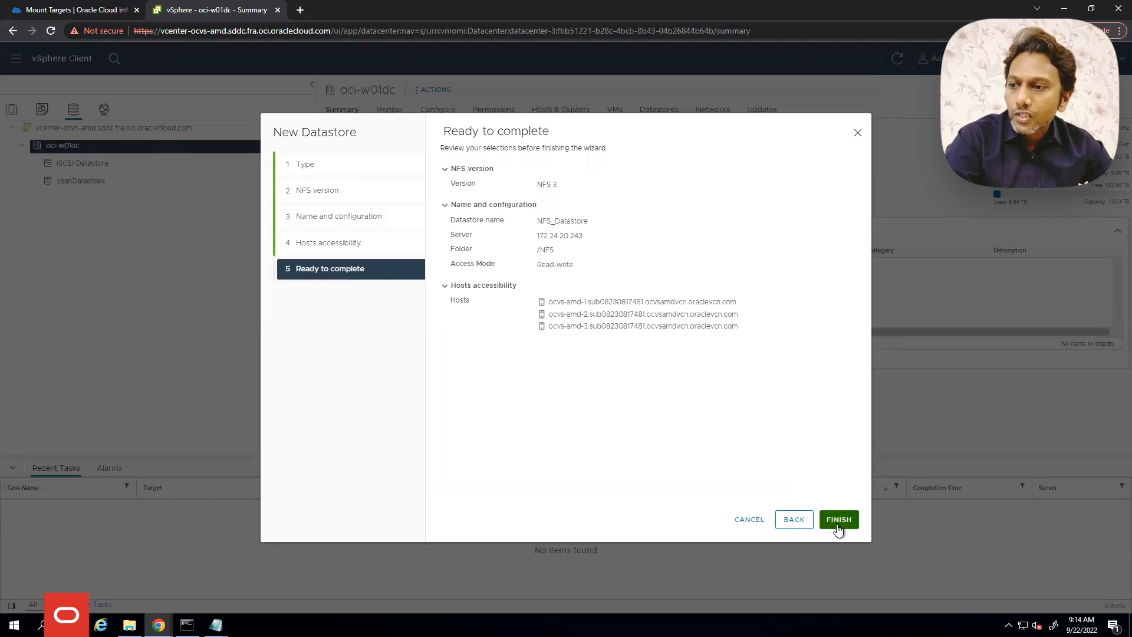
click(838, 520)
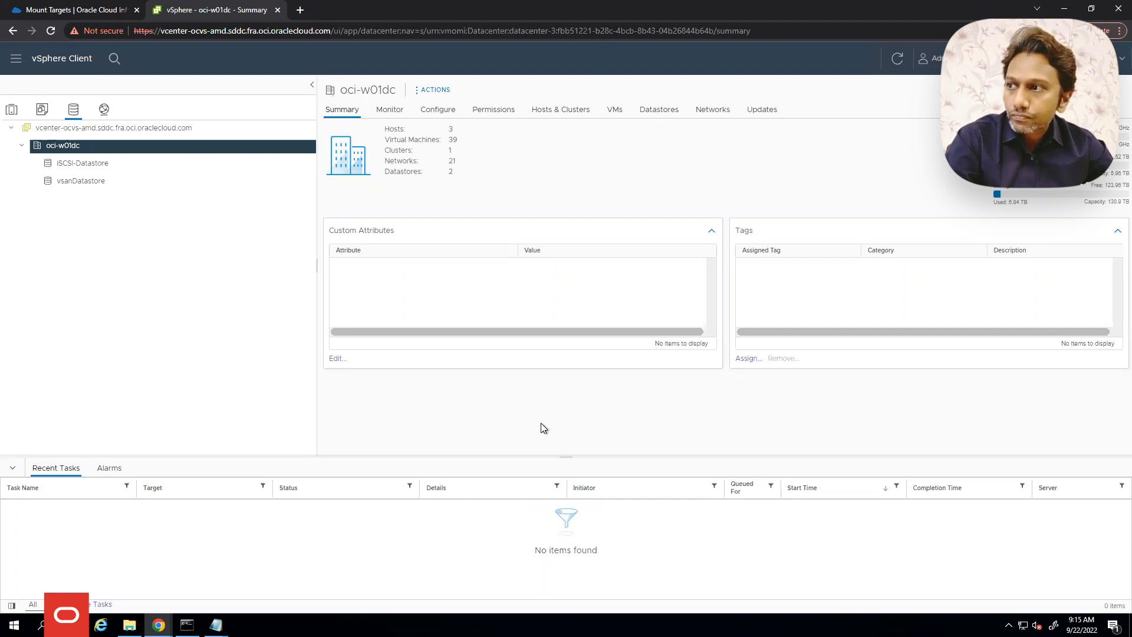
Refresh, check NFS_Datastore's Hosts tab, and inspect hosts in the Hosts and Clusters view
click(896, 58)
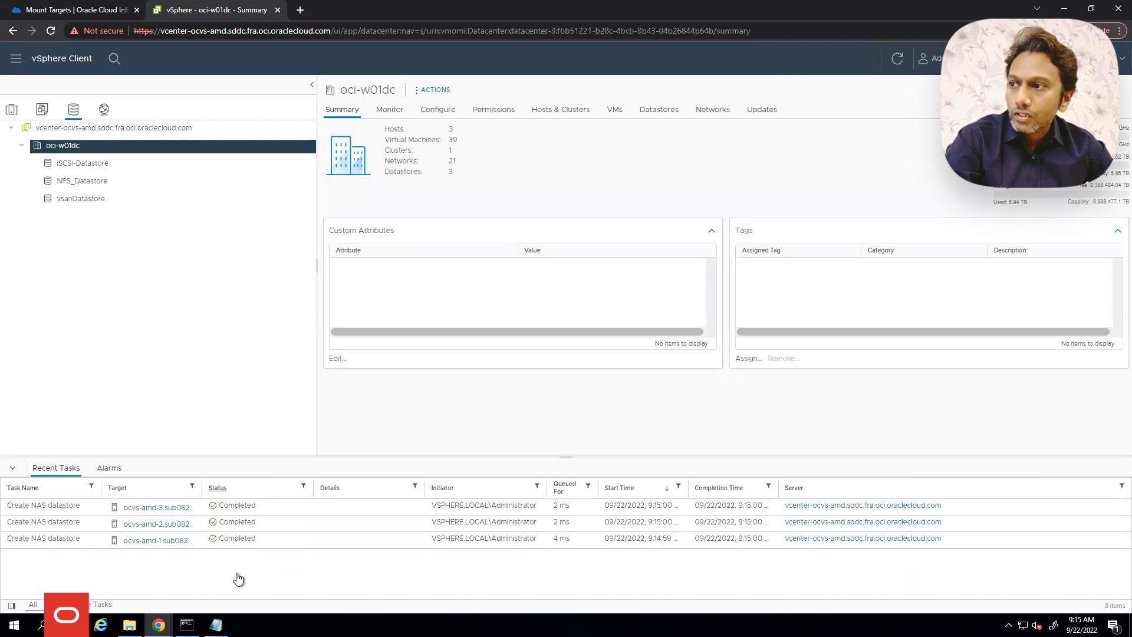
click(70, 182)
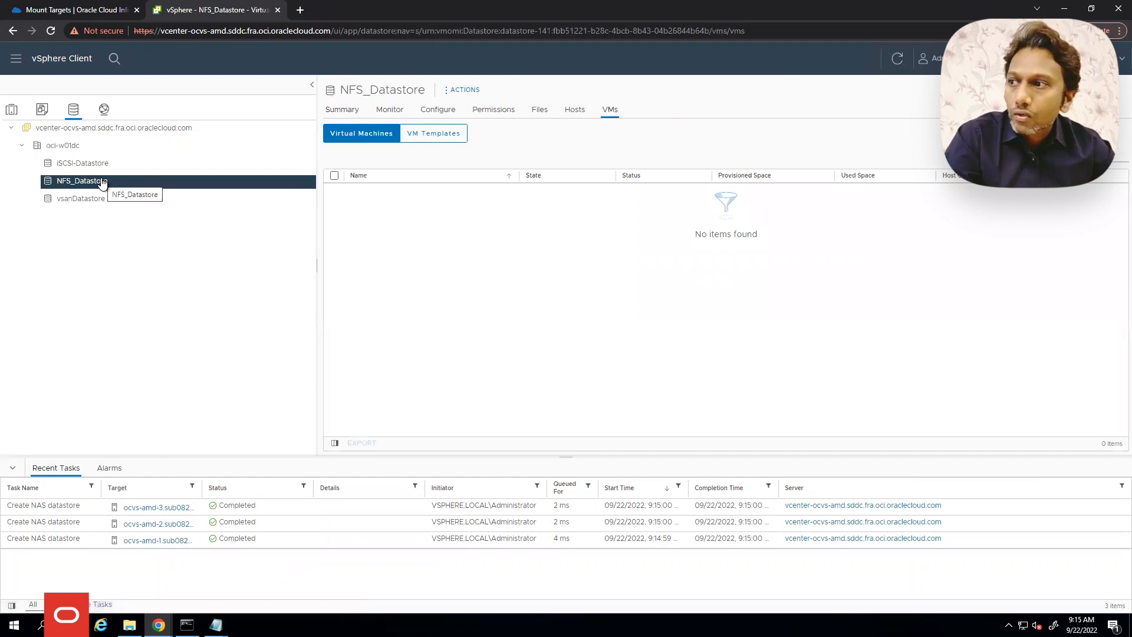
click(575, 109)
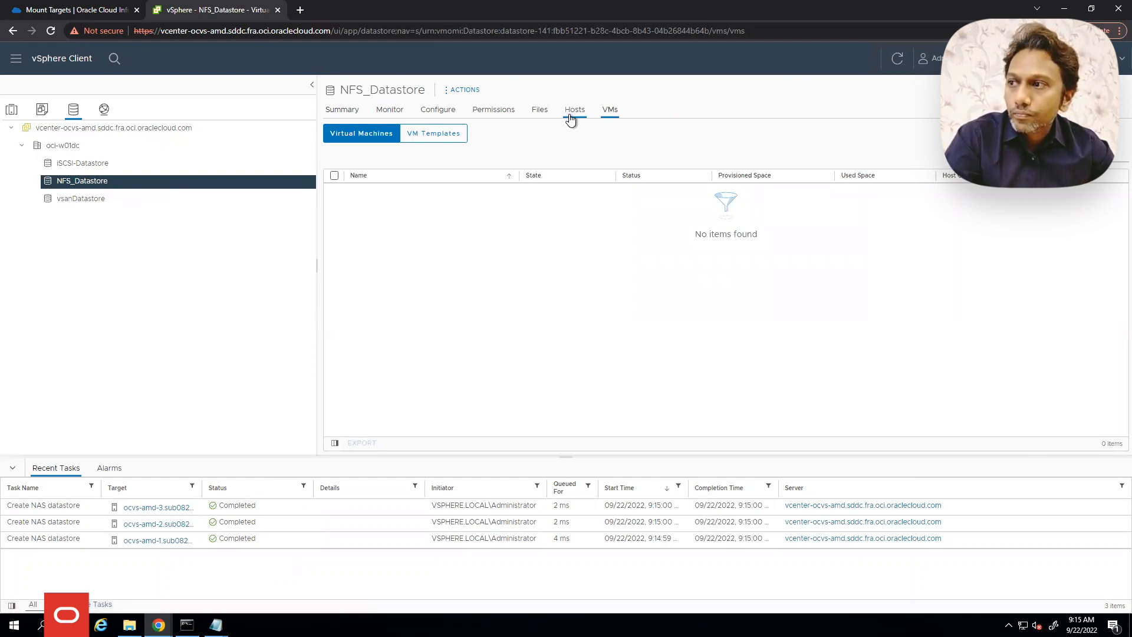
click(12, 110)
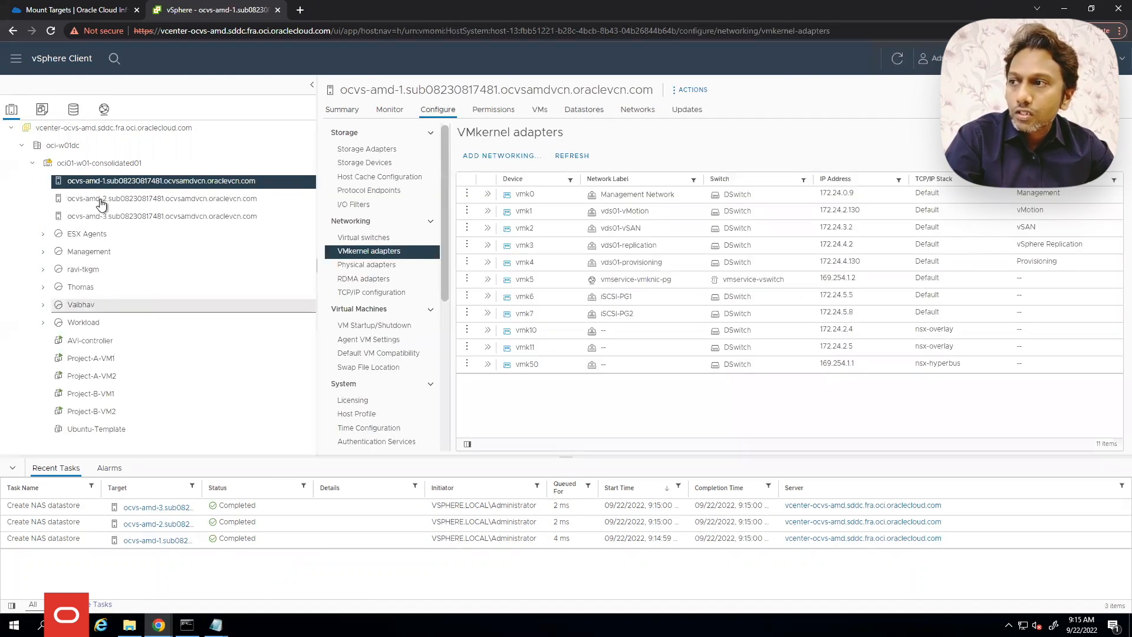
click(72, 110)
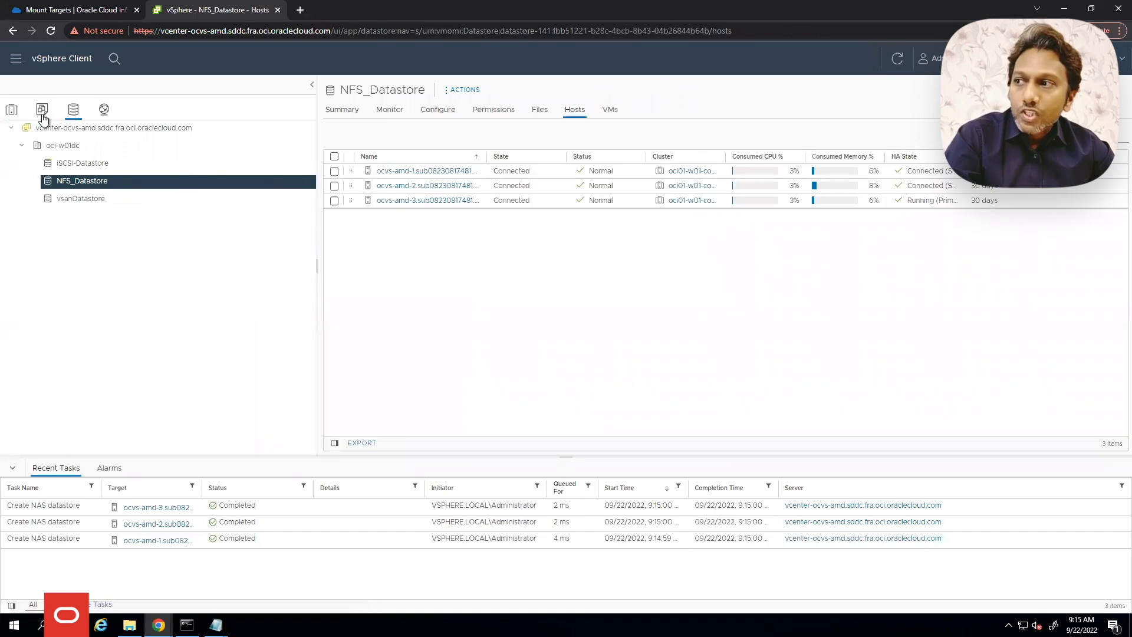
click(11, 109)
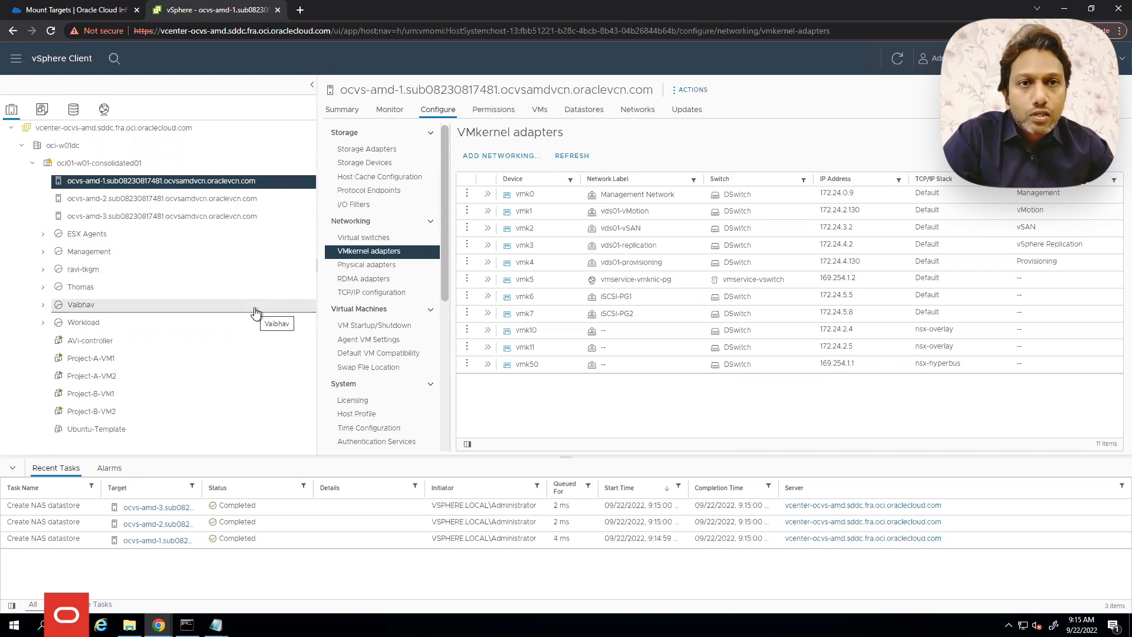
click(43, 287)
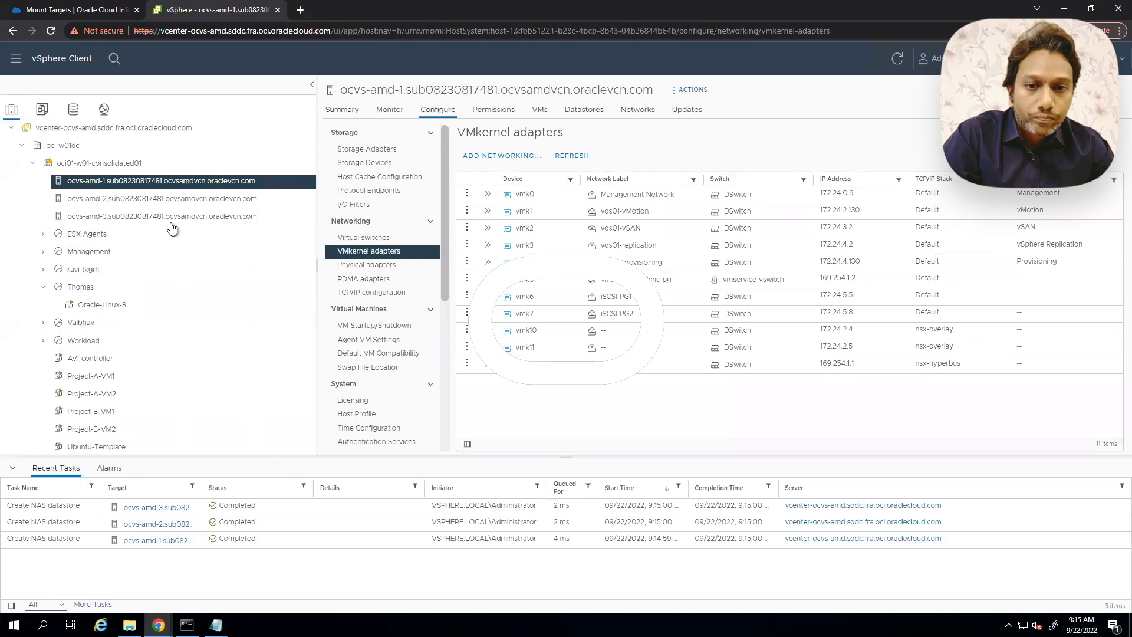